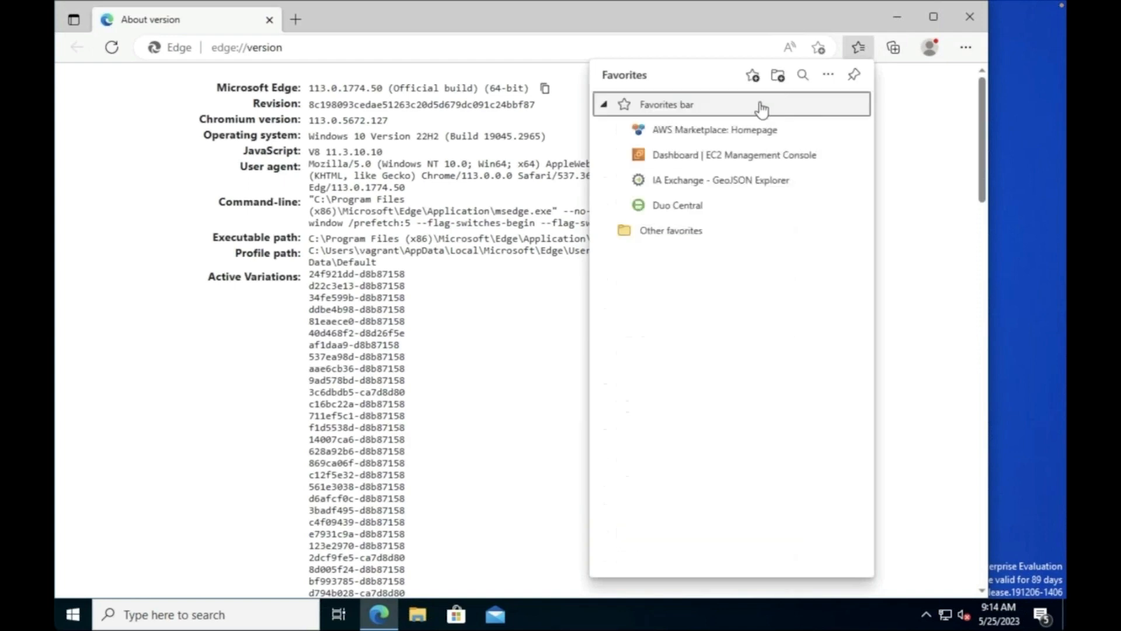
Step: Search AWS Marketplace for 'ignition'
left_click(738, 137)
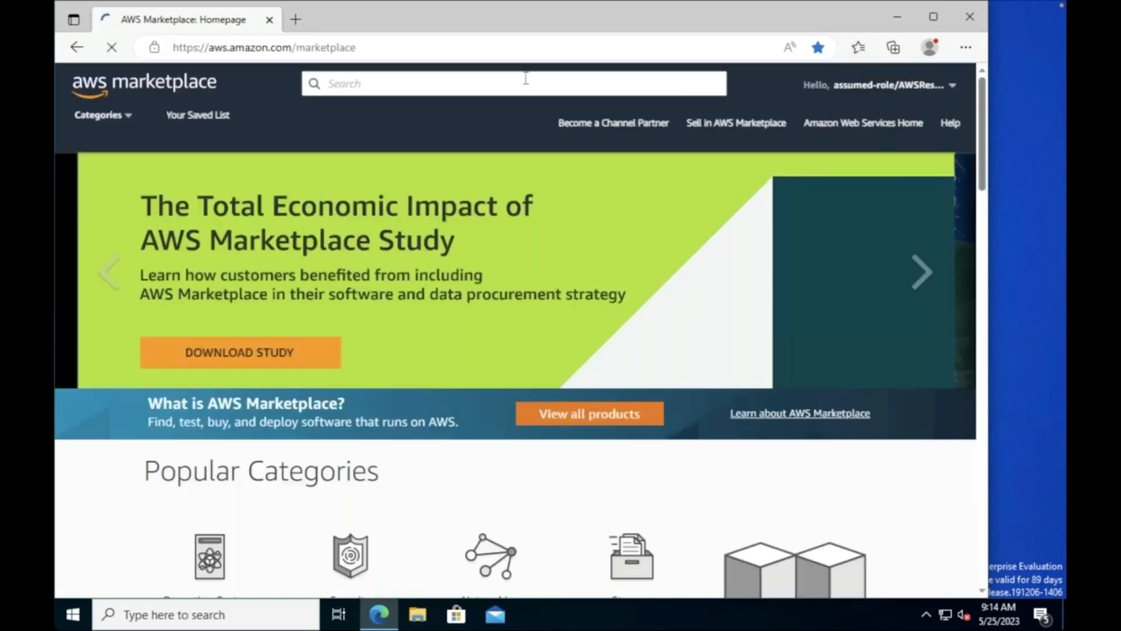
left_click(460, 84)
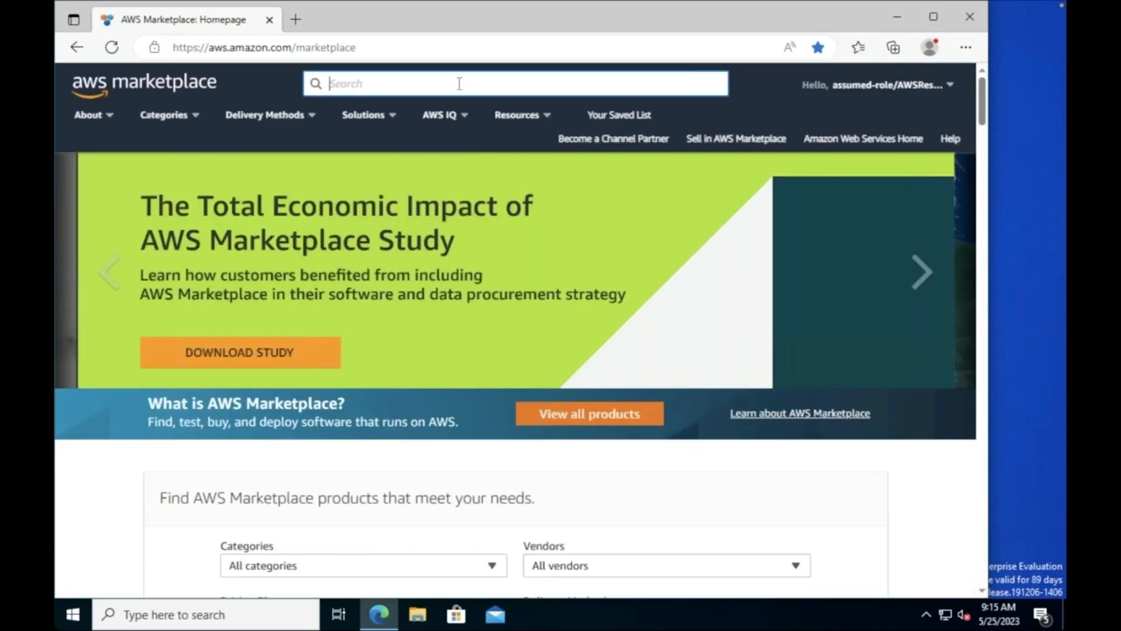
type("ignition")
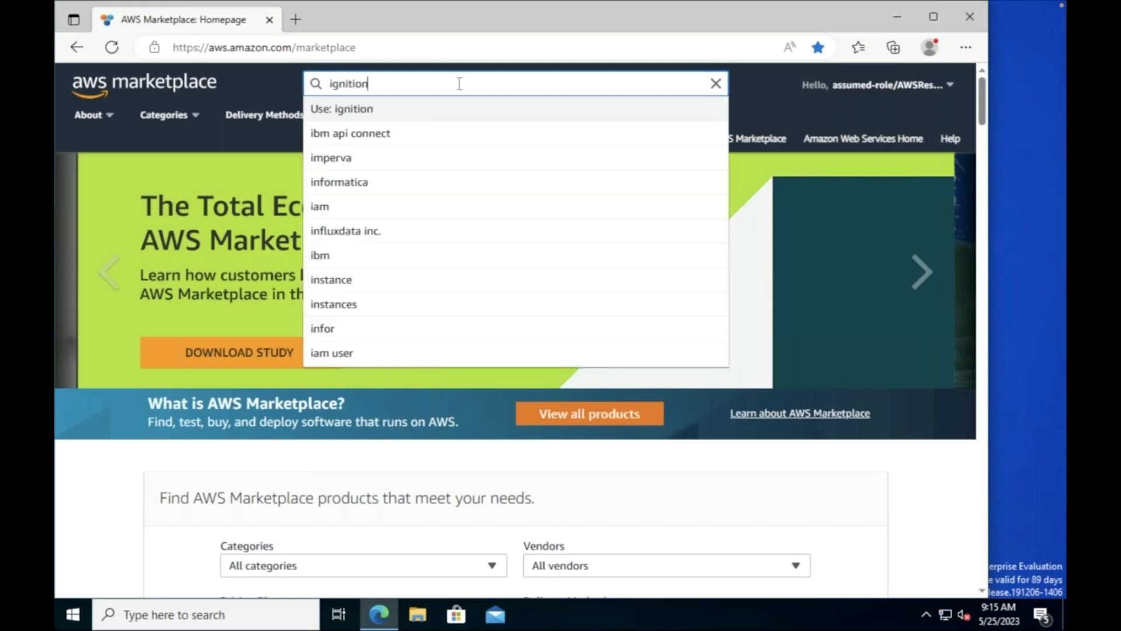
key("Return")
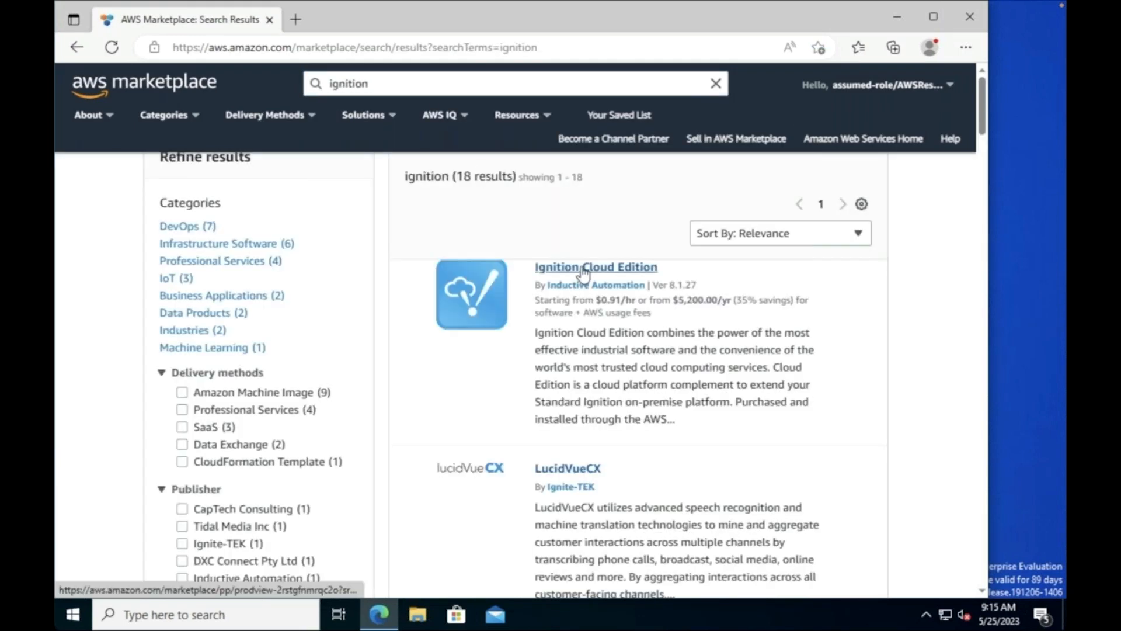
Step: Open the Ignition Cloud Edition product page (version 8.1.27, $2.122/hr)
left_click(620, 268)
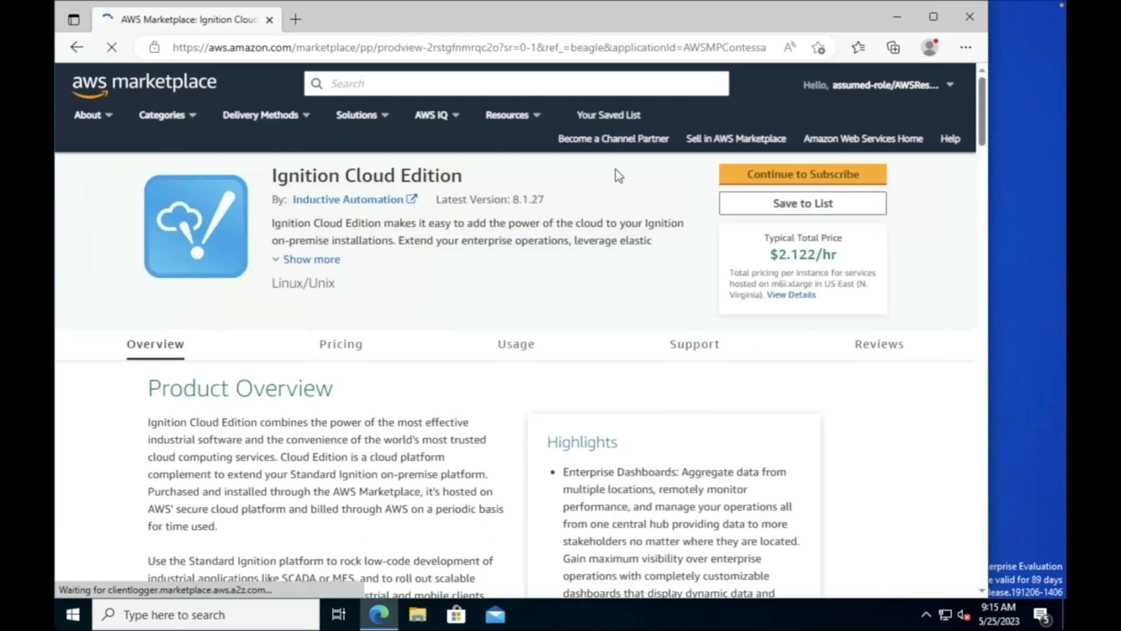
scroll(485, 327, "down", 6)
scroll(485, 322, "down", 5)
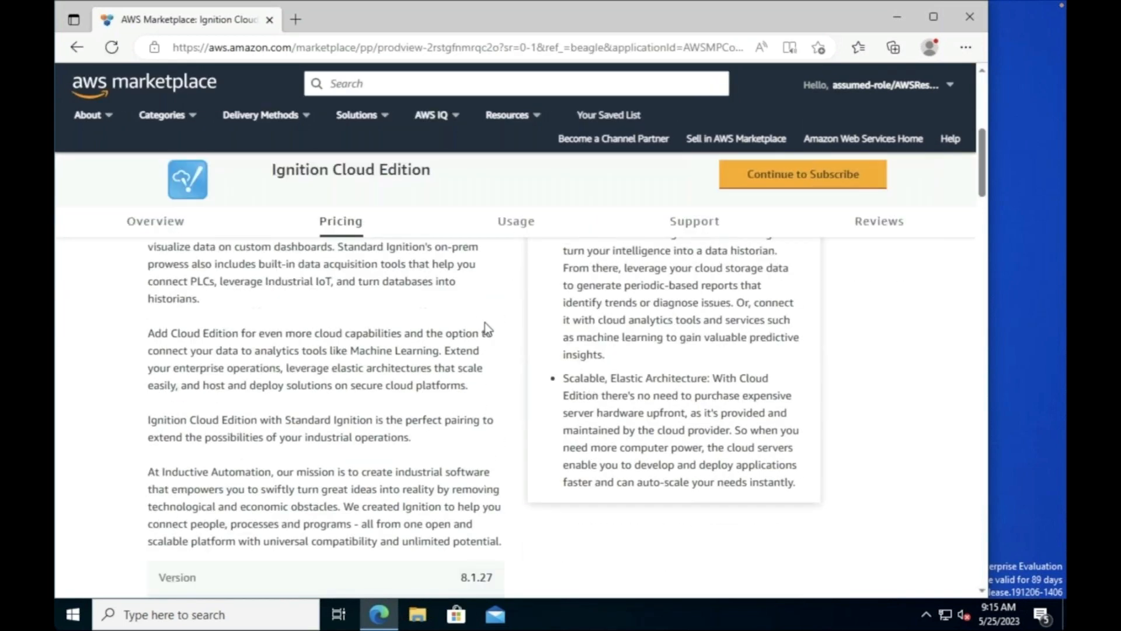
scroll(488, 320, "up", 2)
scroll(488, 321, "up", 8)
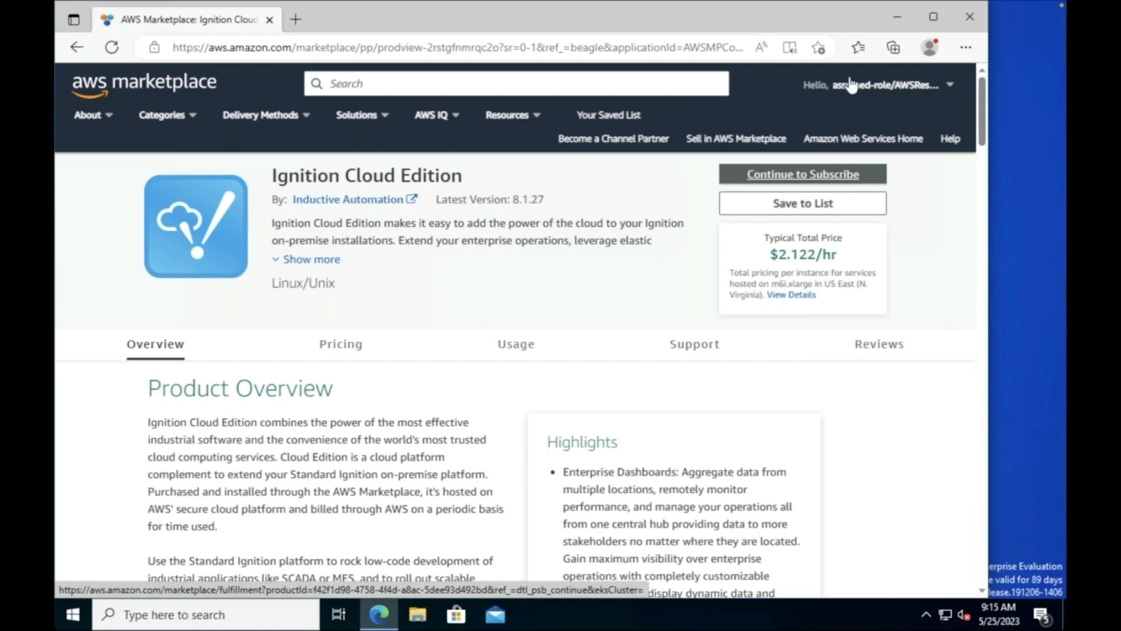
Step: Continue to subscribe to Ignition Cloud Edition and review the subscription page
left_click(844, 183)
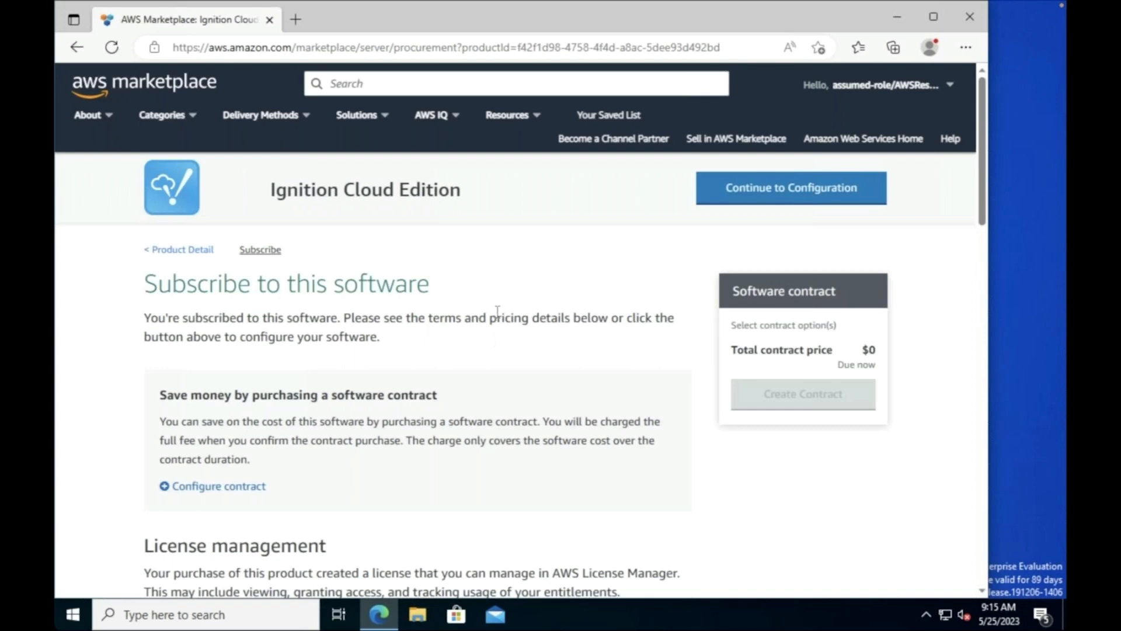
scroll(497, 310, "down", 5)
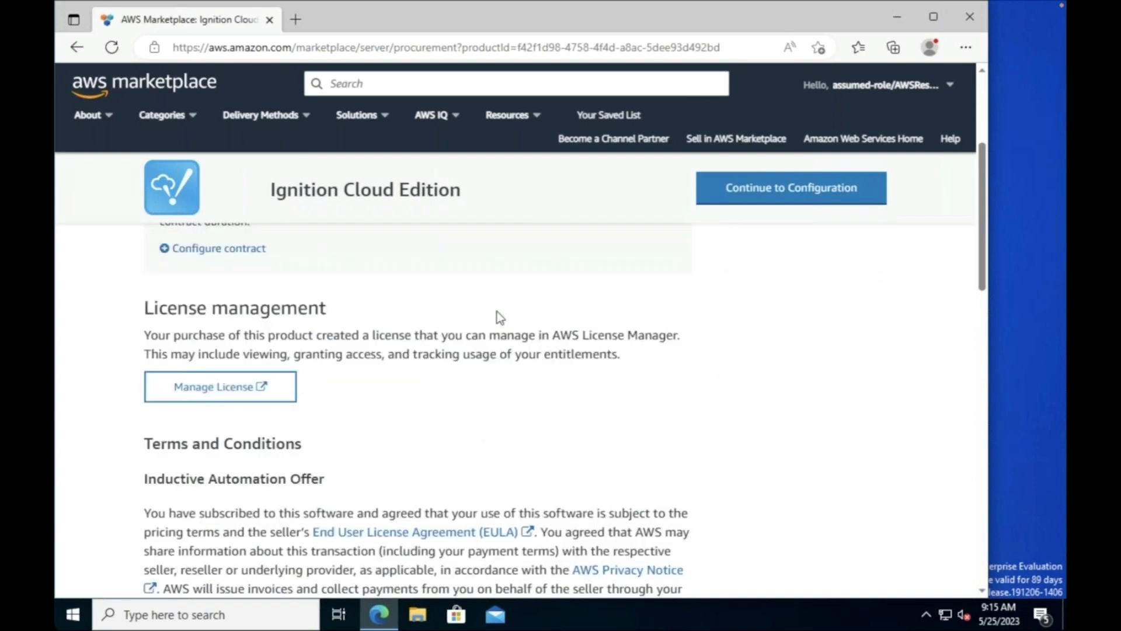
scroll(499, 317, "down", 3)
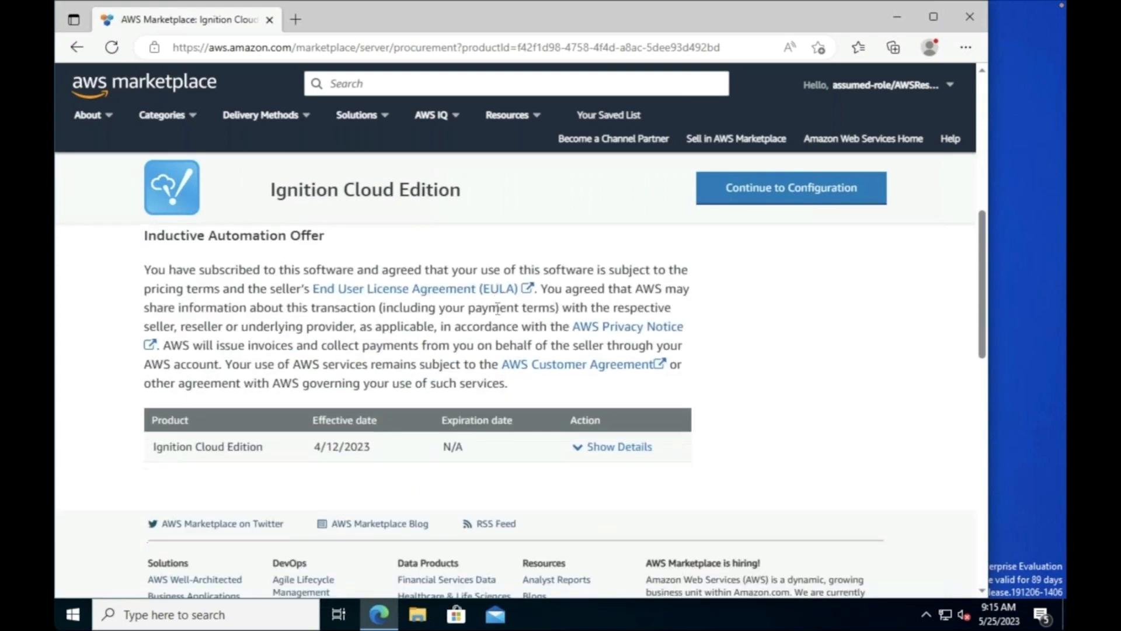
scroll(480, 344, "up", 8)
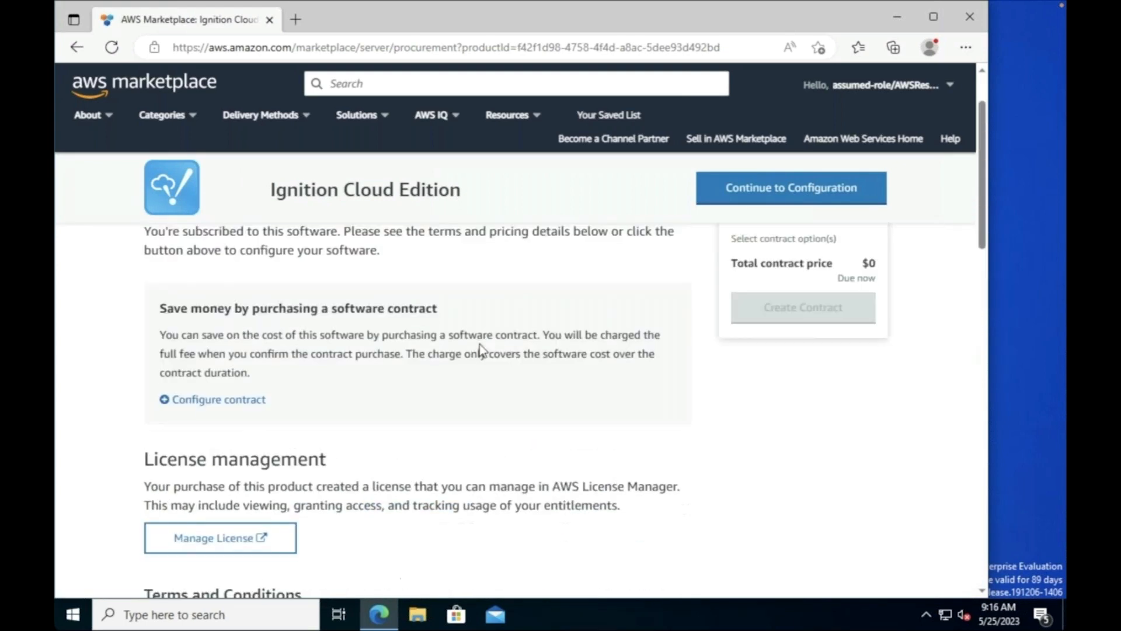
Step: Proceed to configuration and review the 64-bit AMI, version 8.1.27, US East (N. Virginia)
left_click(778, 199)
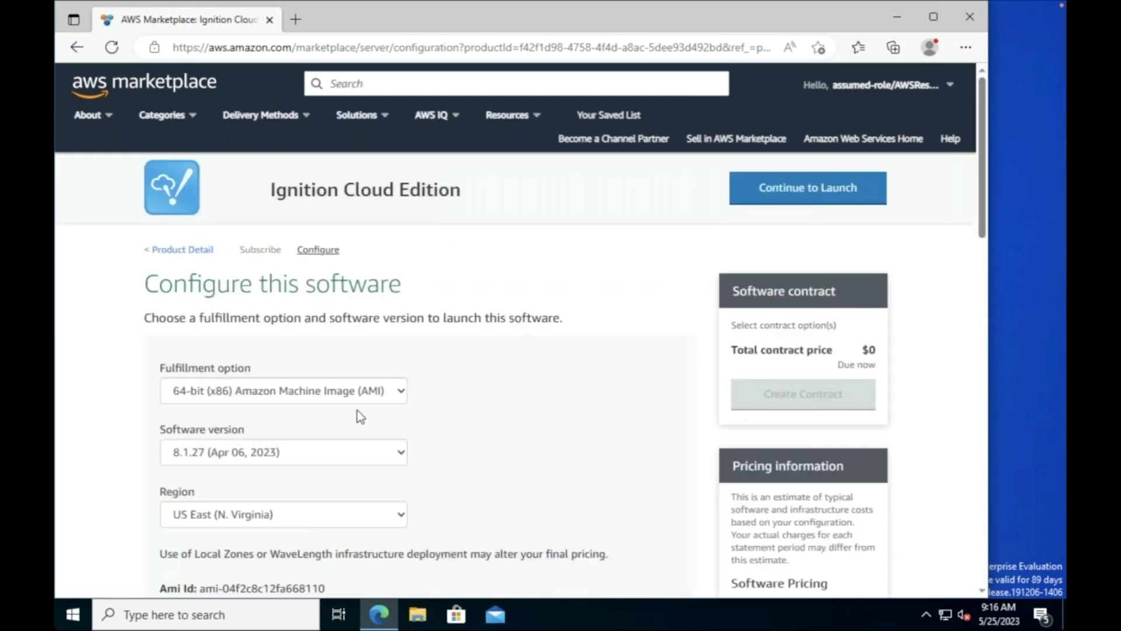
scroll(324, 432, "down", 3)
scroll(330, 397, "up", 2)
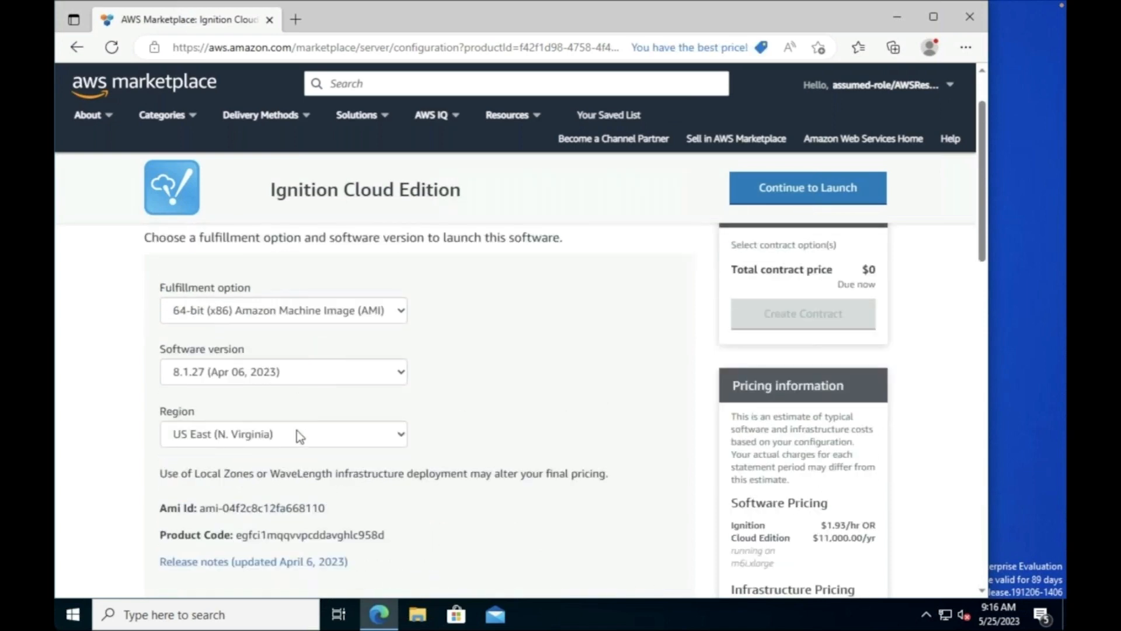
scroll(369, 424, "down", 1)
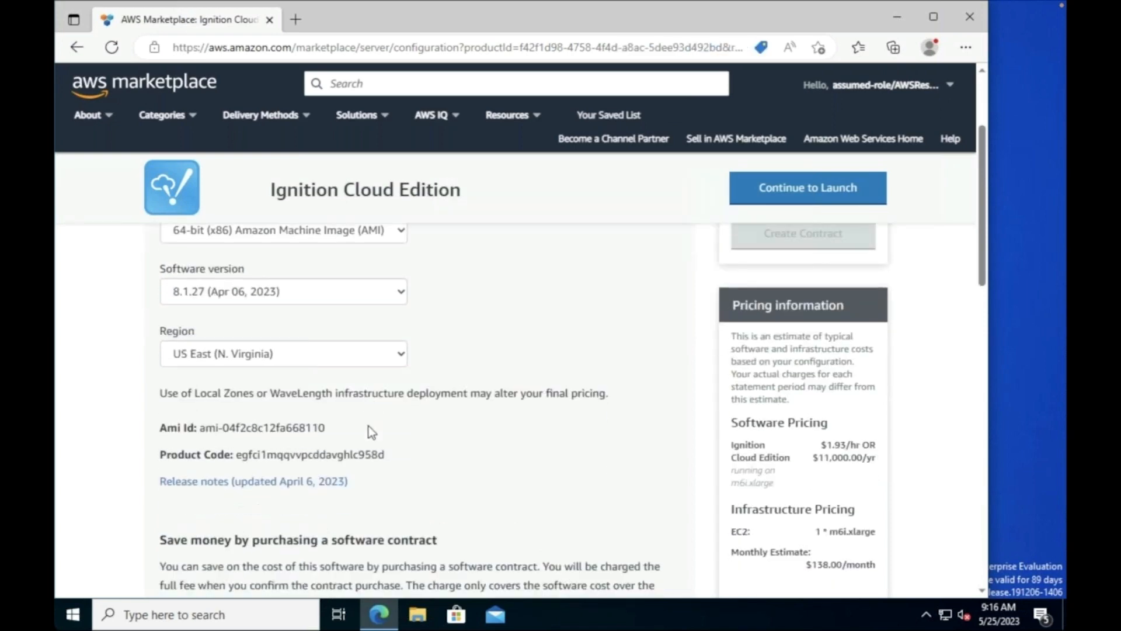
scroll(369, 426, "up", 1)
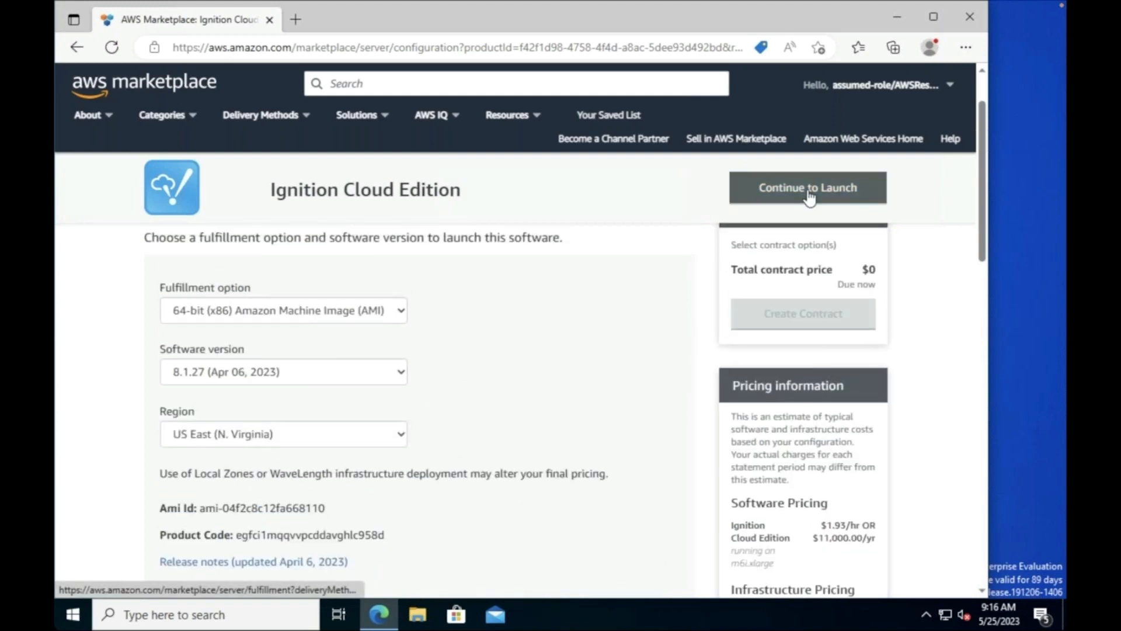
Step: Go to the launch page and keep the m6i.xlarge instance type
left_click(808, 197)
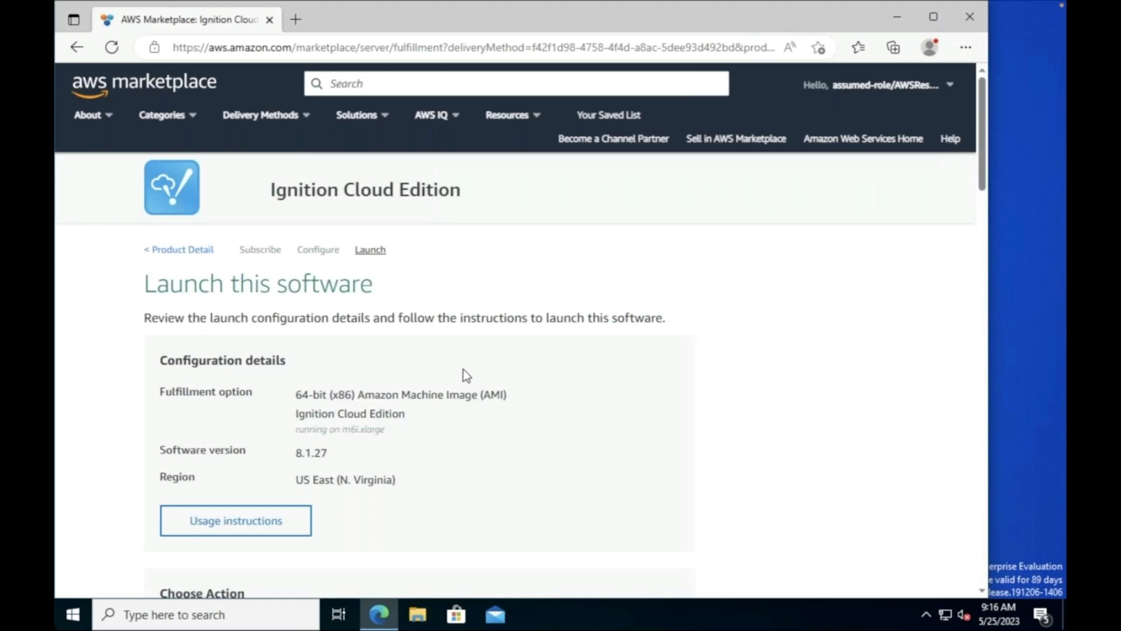
scroll(461, 394, "down", 3)
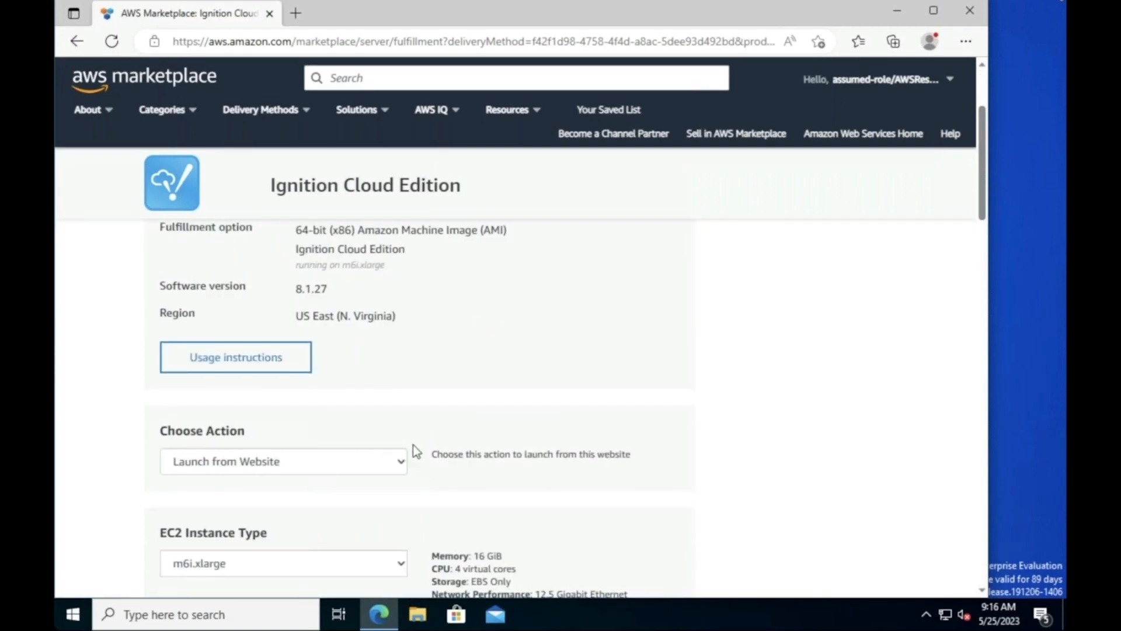
scroll(412, 444, "down", 3)
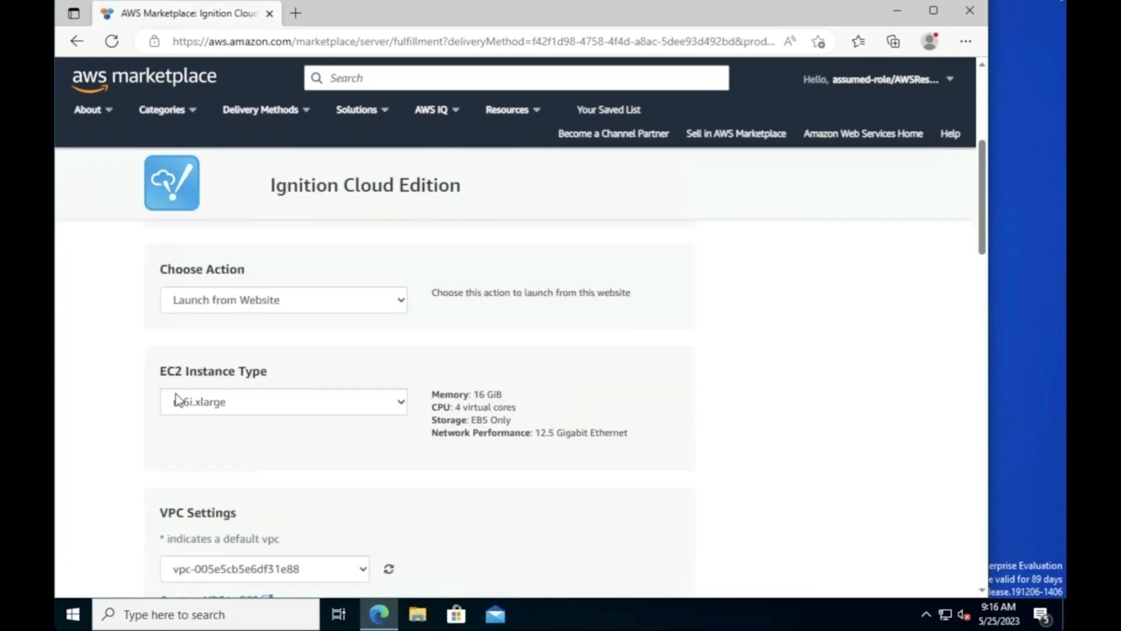
left_click(259, 414)
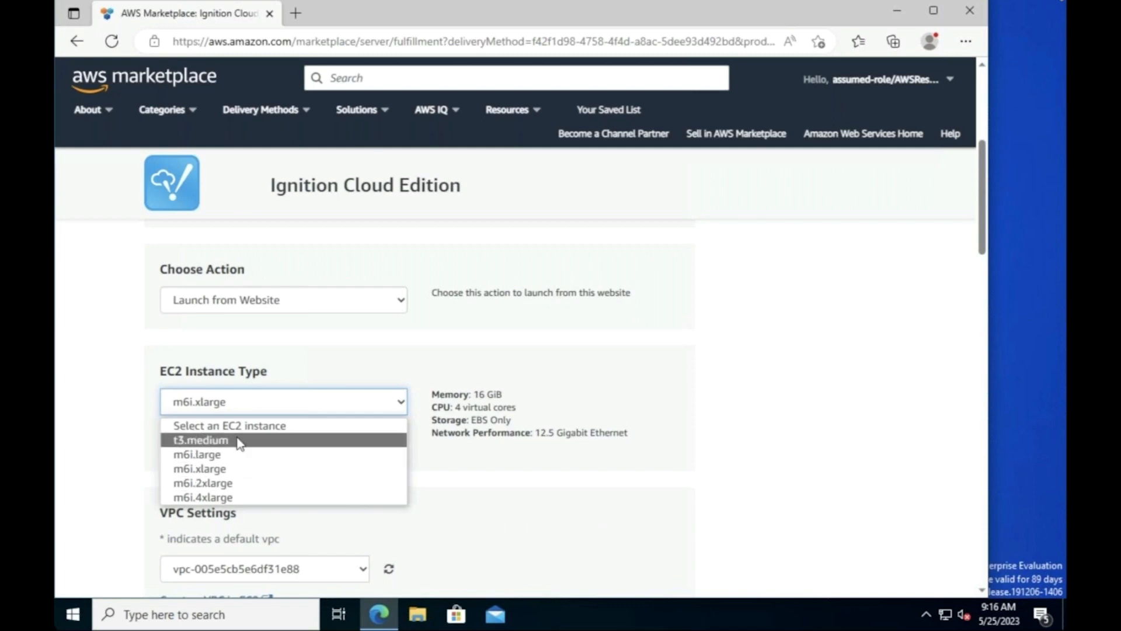
left_click(584, 414)
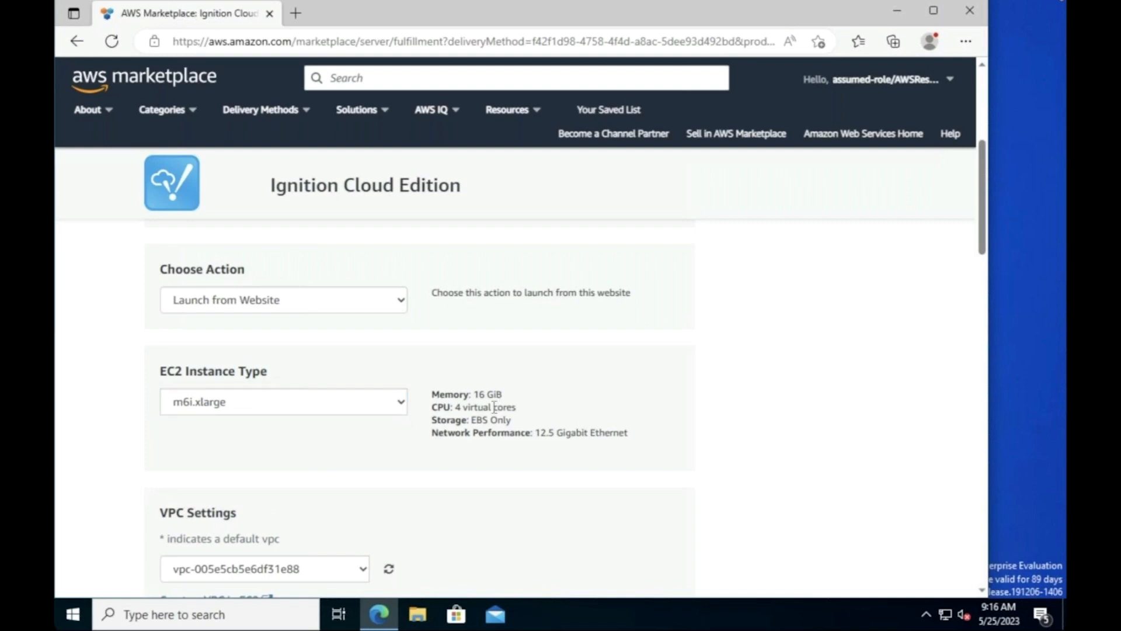
Step: Select the webinar-sg security group and the webinar-kp key pair
scroll(494, 409, "down", 3)
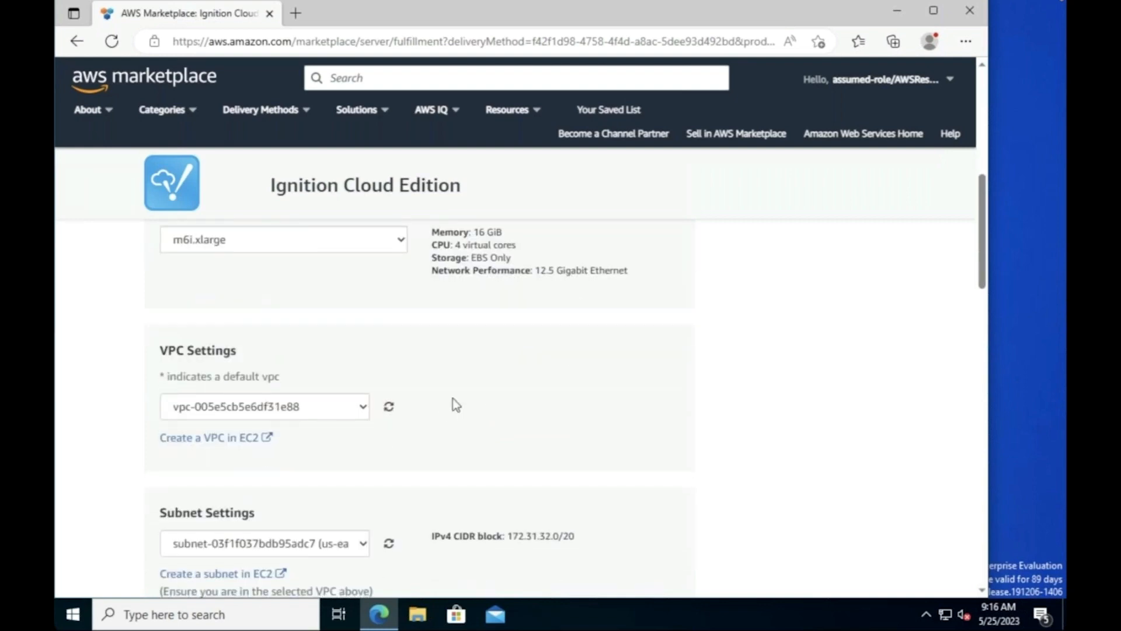
scroll(453, 398, "down", 1)
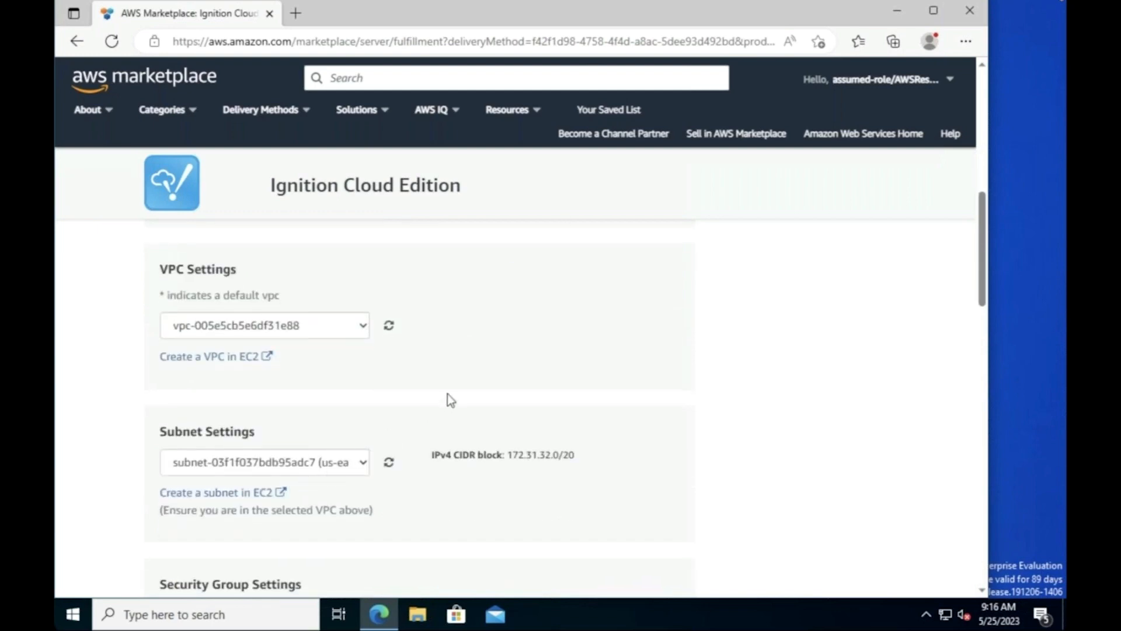
scroll(453, 399, "down", 2)
scroll(463, 380, "down", 1)
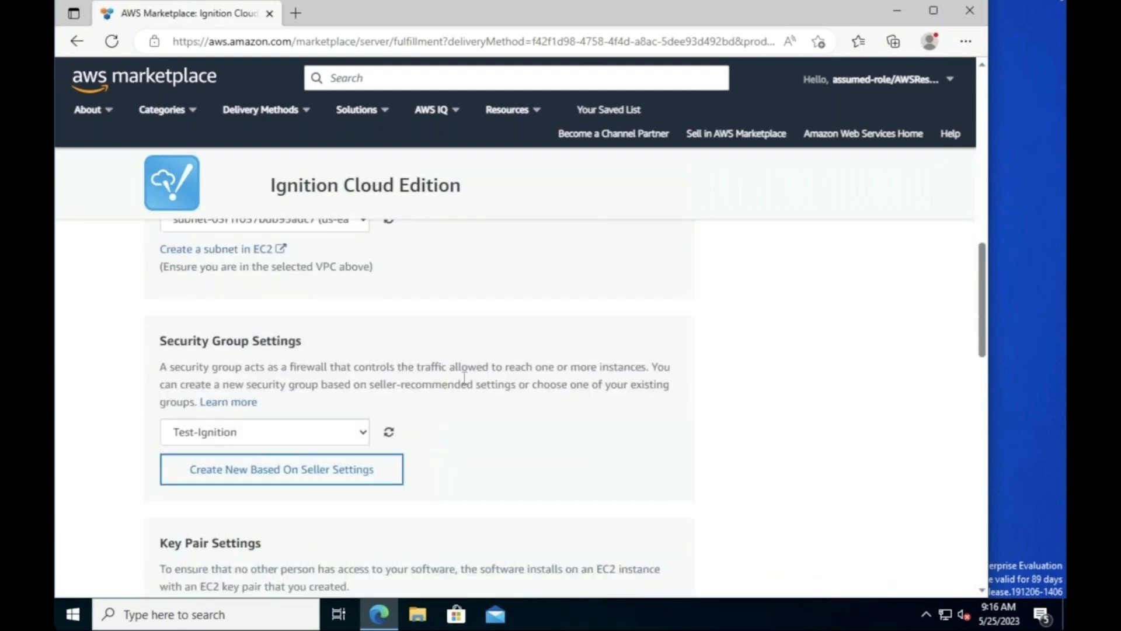
scroll(464, 380, "down", 1)
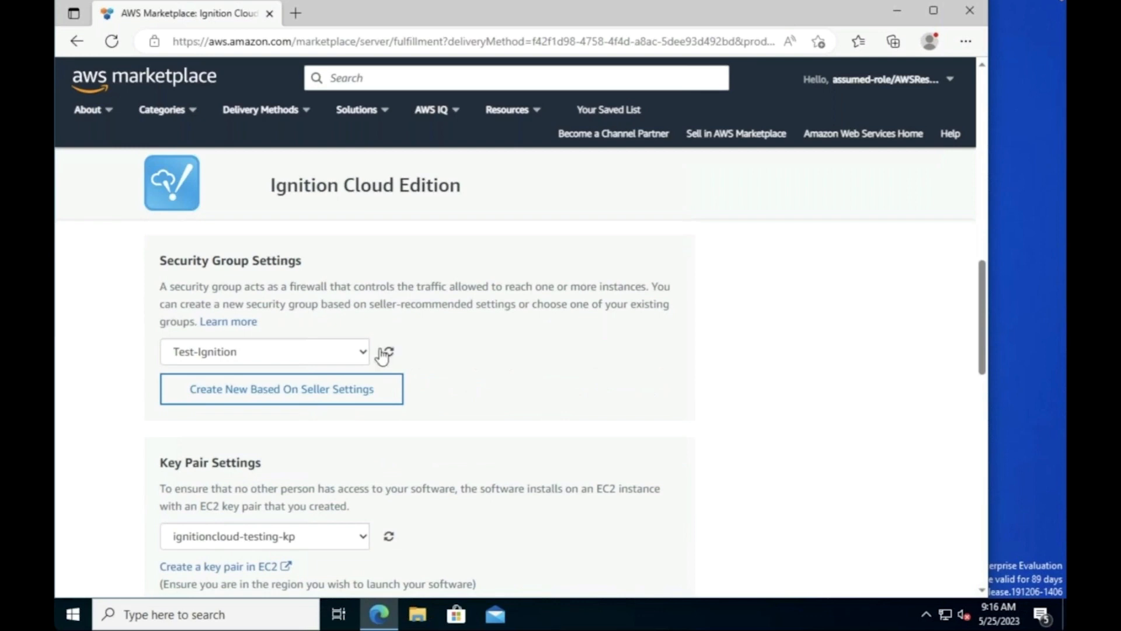
left_click(260, 352)
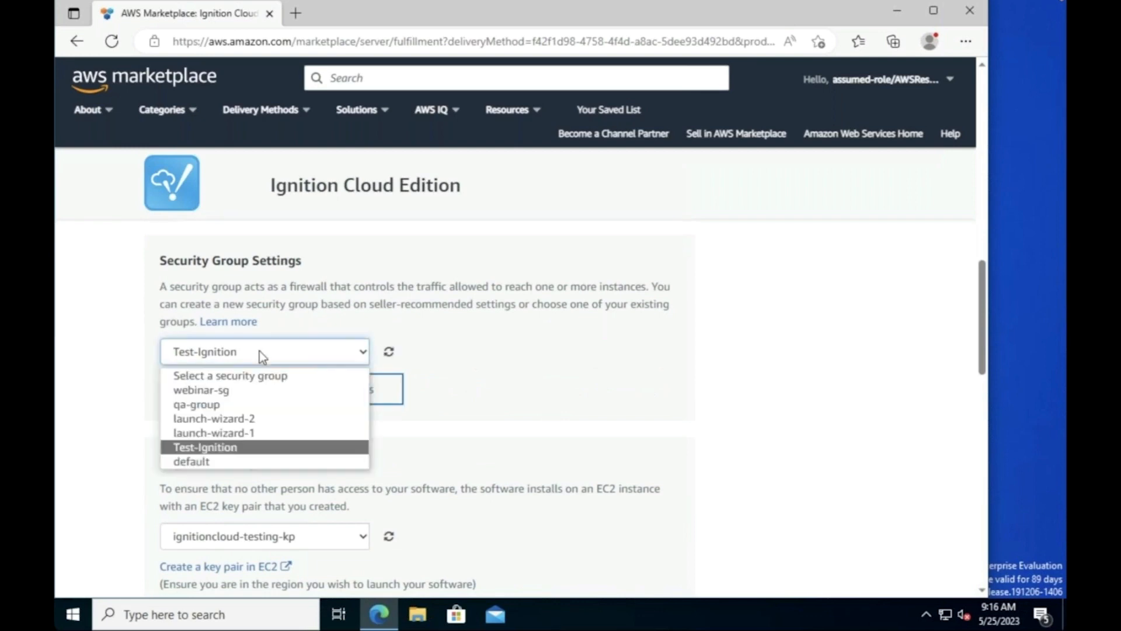
left_click(263, 390)
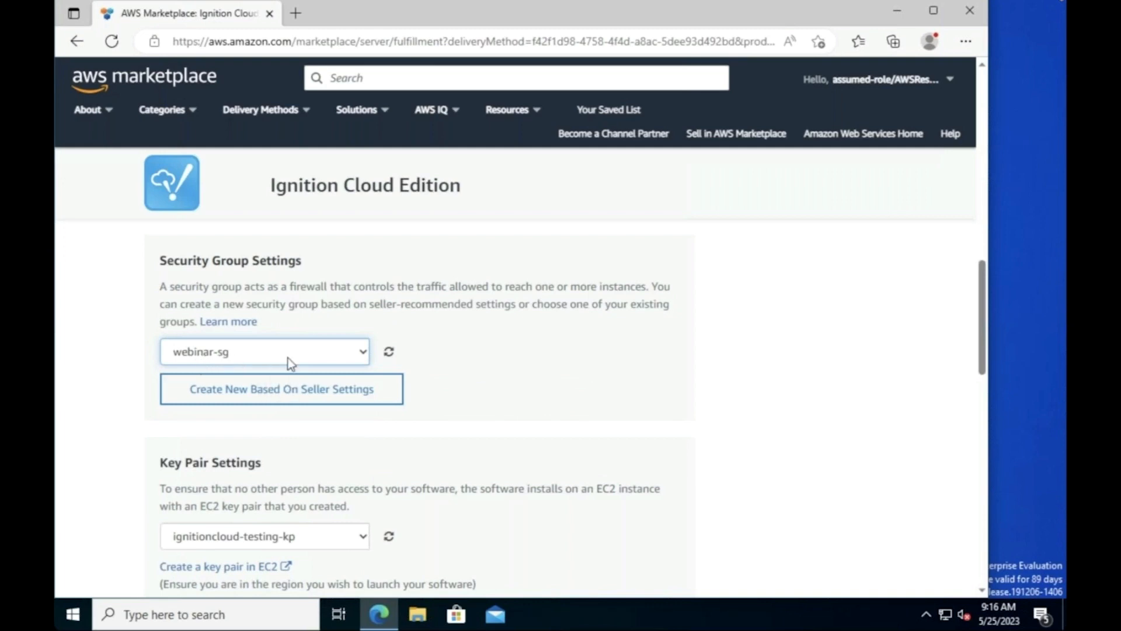
scroll(501, 376, "down", 3)
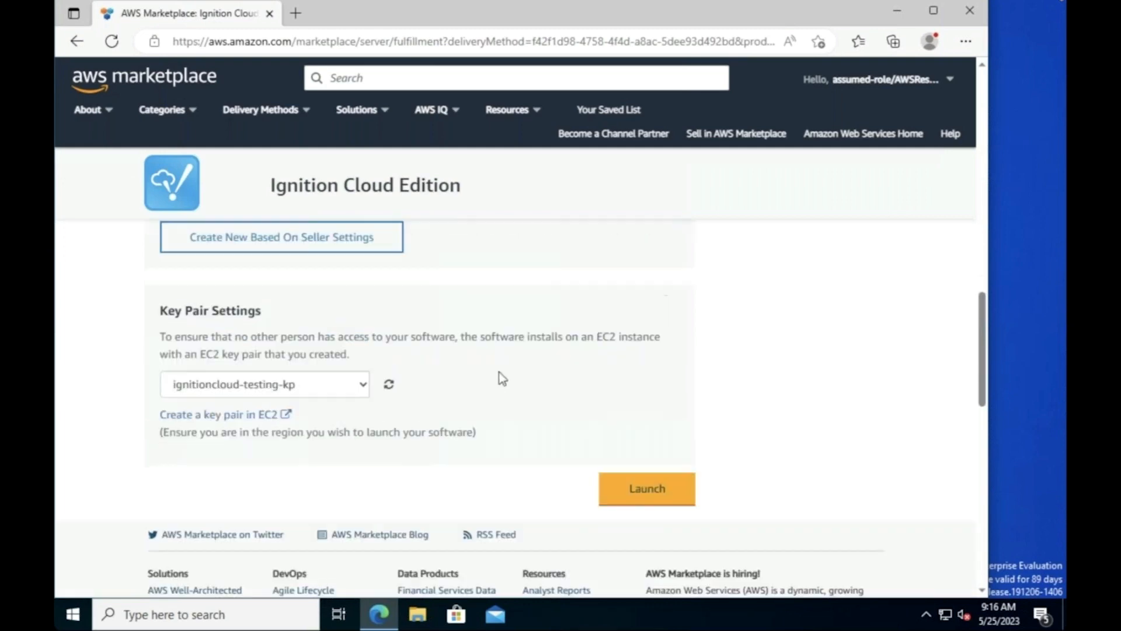
left_click(304, 375)
left_click(269, 442)
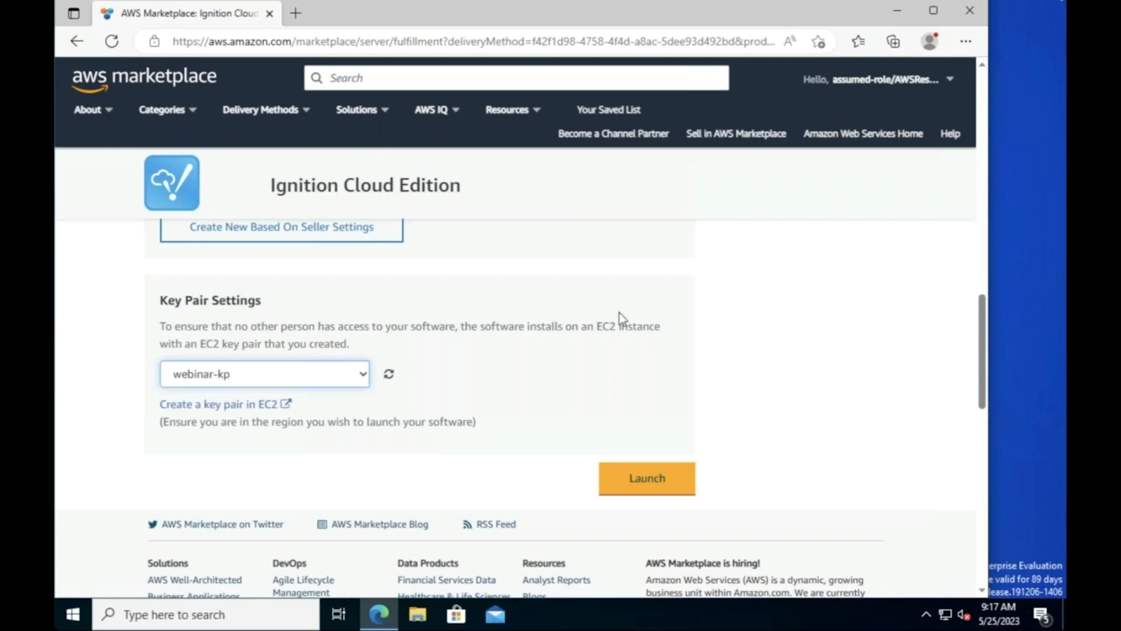
Step: Choose 'Launch through EC2' as the action and launch into the EC2 console
scroll(619, 313, "down", 3)
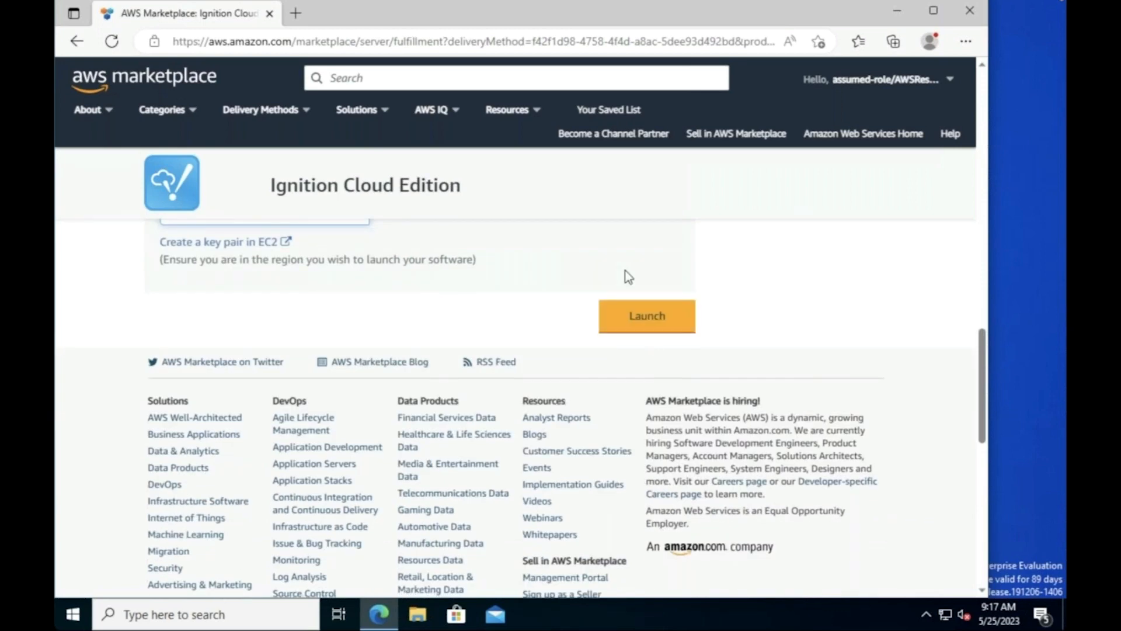
scroll(625, 272, "up", 6)
scroll(626, 277, "up", 10)
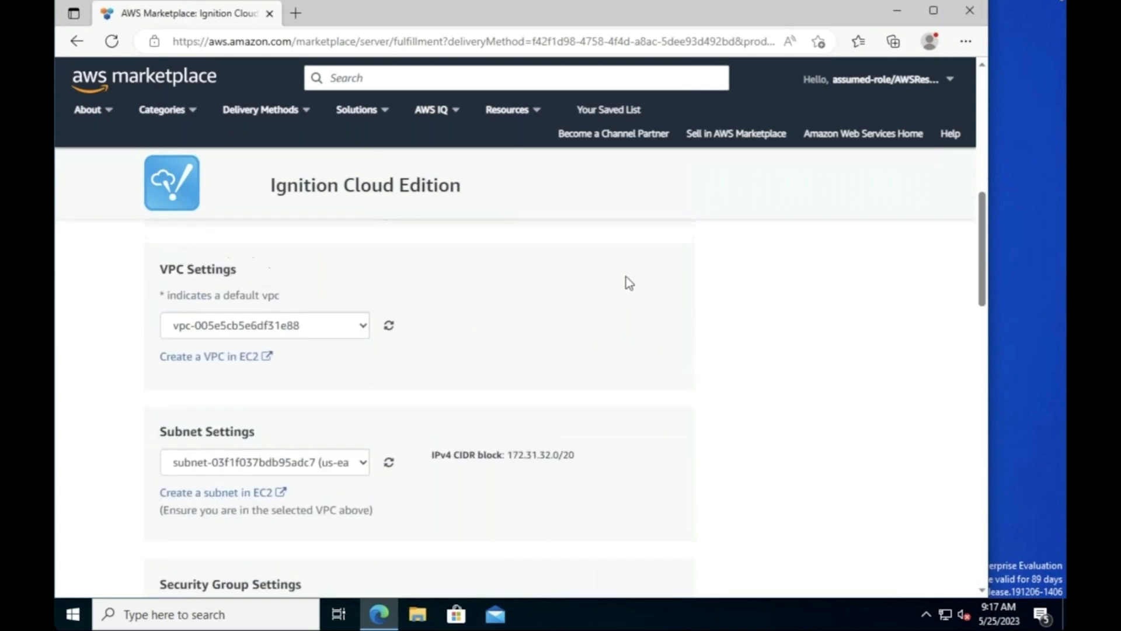
scroll(626, 277, "up", 3)
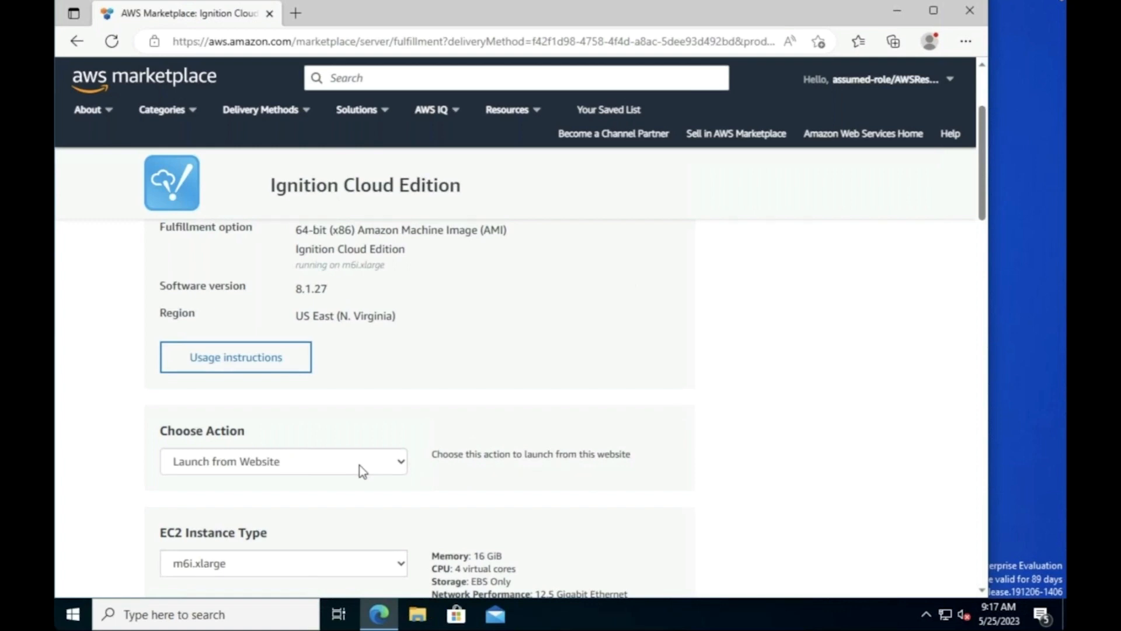
left_click(359, 465)
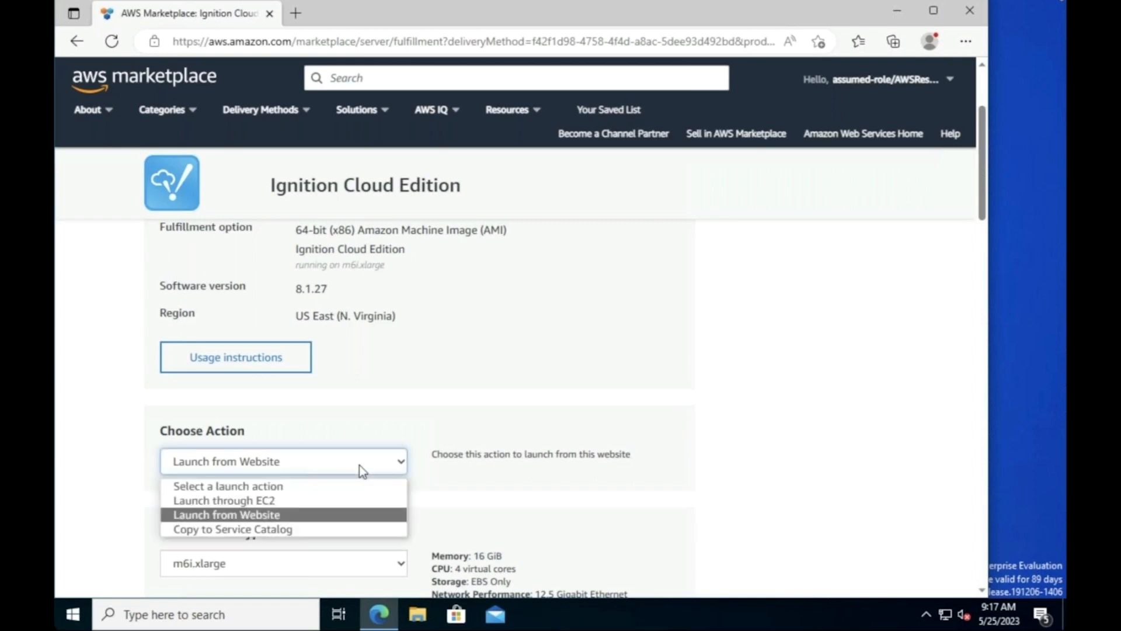
left_click(276, 499)
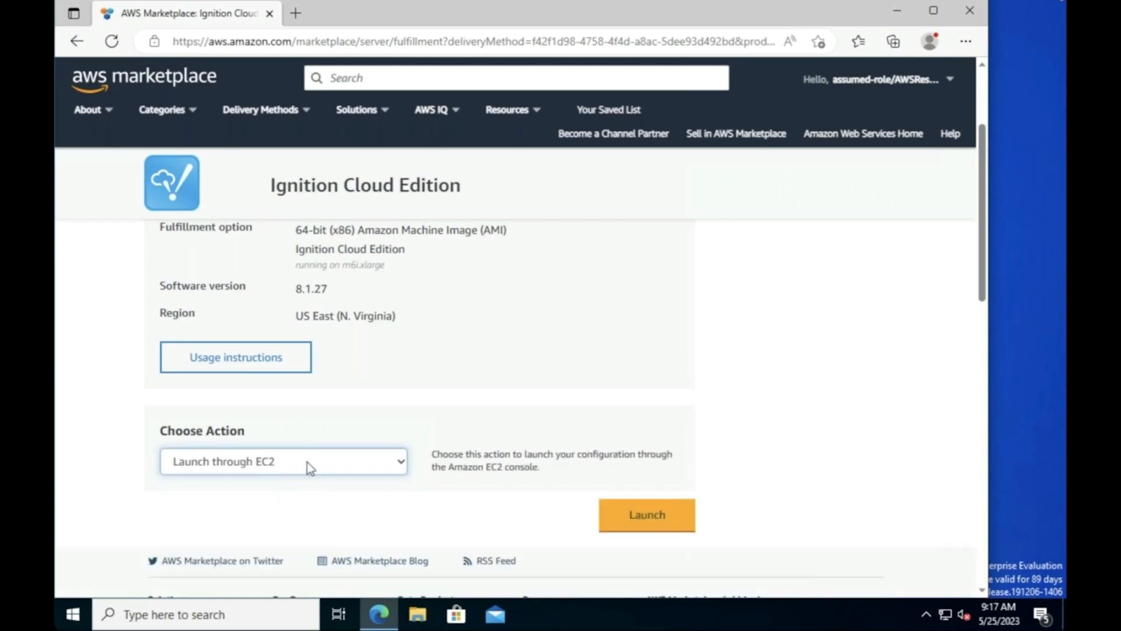
left_click(646, 517)
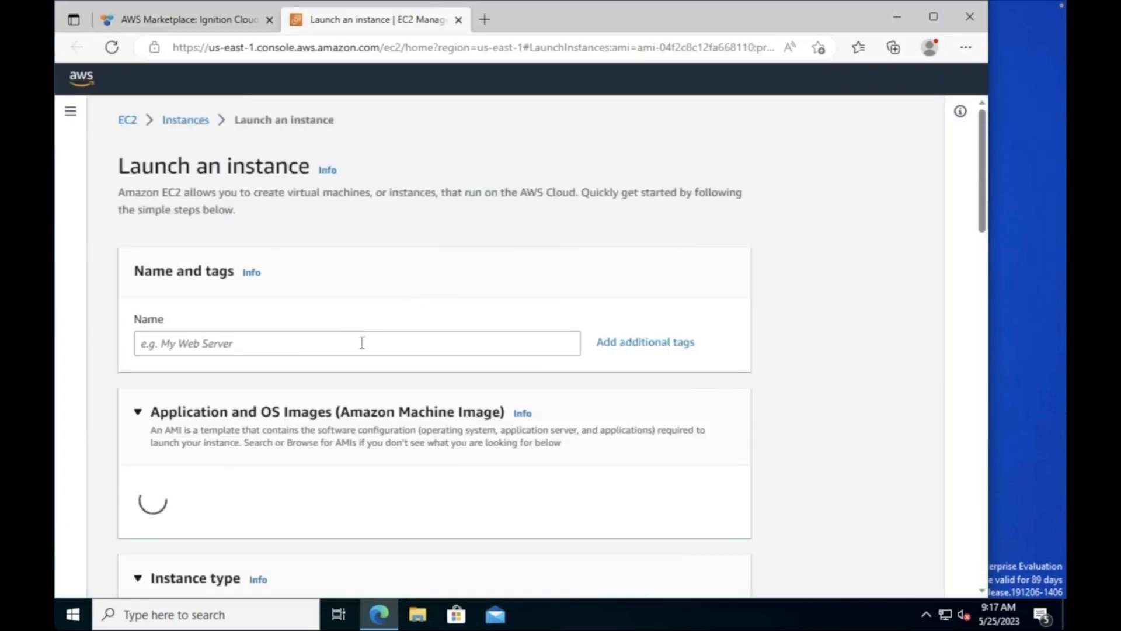
Step: Enter webinar-demo as the instance name, past the preset Ignition 8.1.27 AMI and m6i.xlarge type
left_click(362, 343)
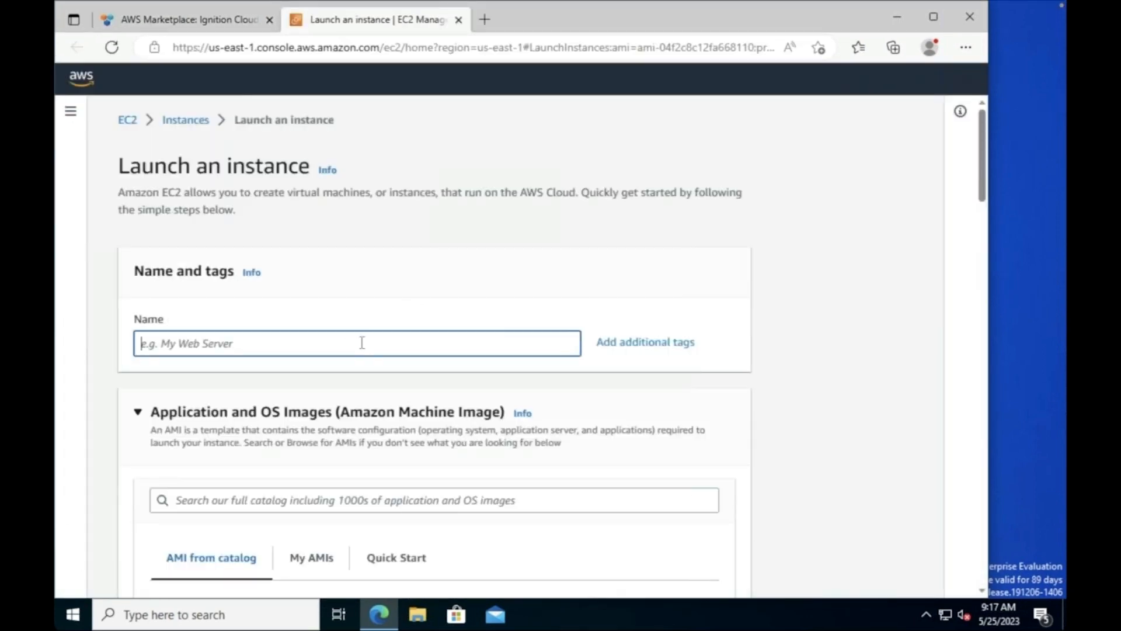
type("webinar")
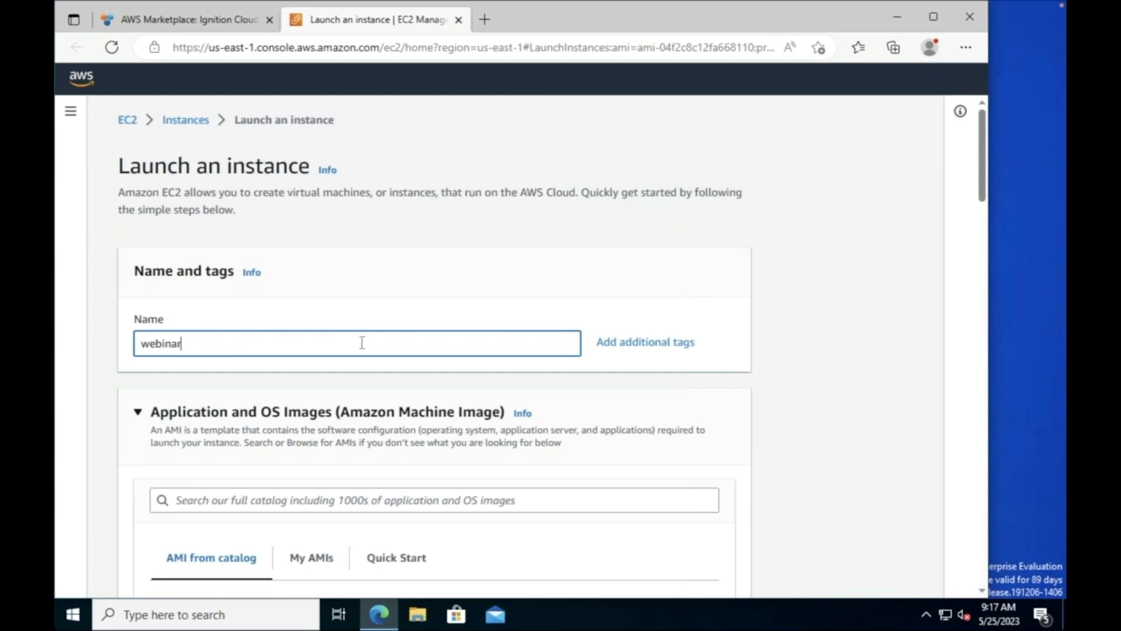
type("=d")
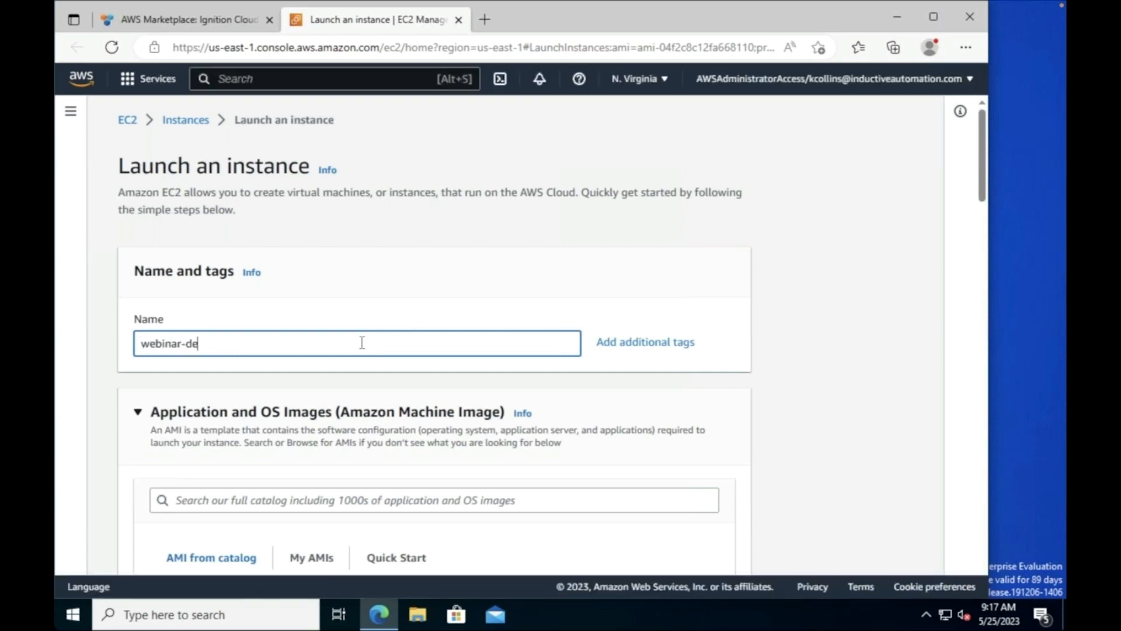
type("emo")
scroll(412, 360, "down", 2)
scroll(412, 361, "down", 4)
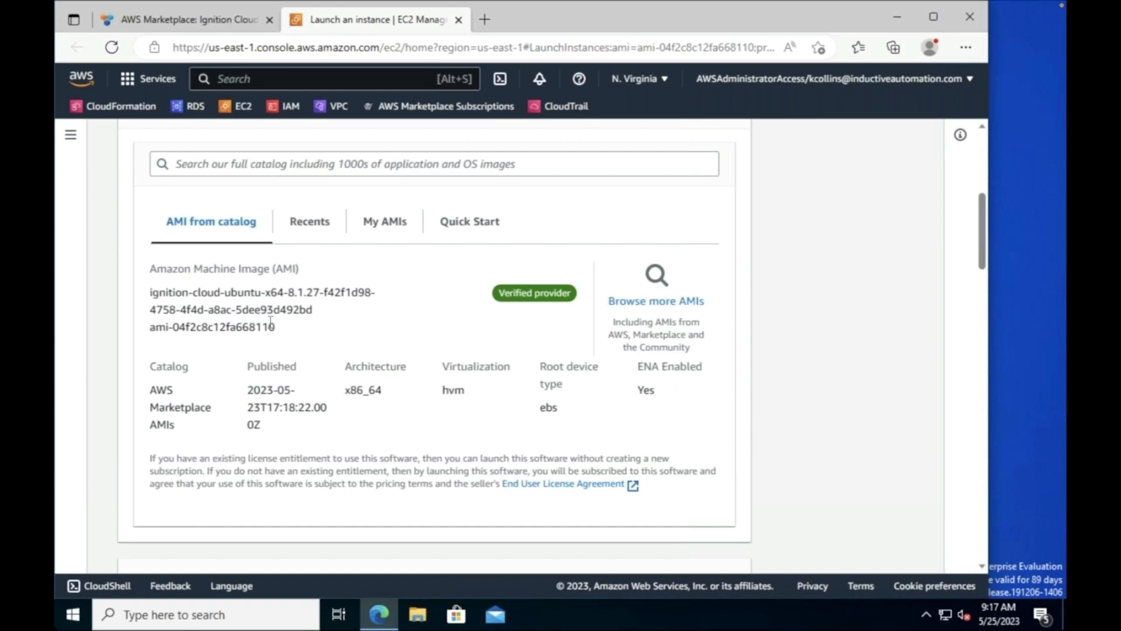
scroll(280, 410, "down", 5)
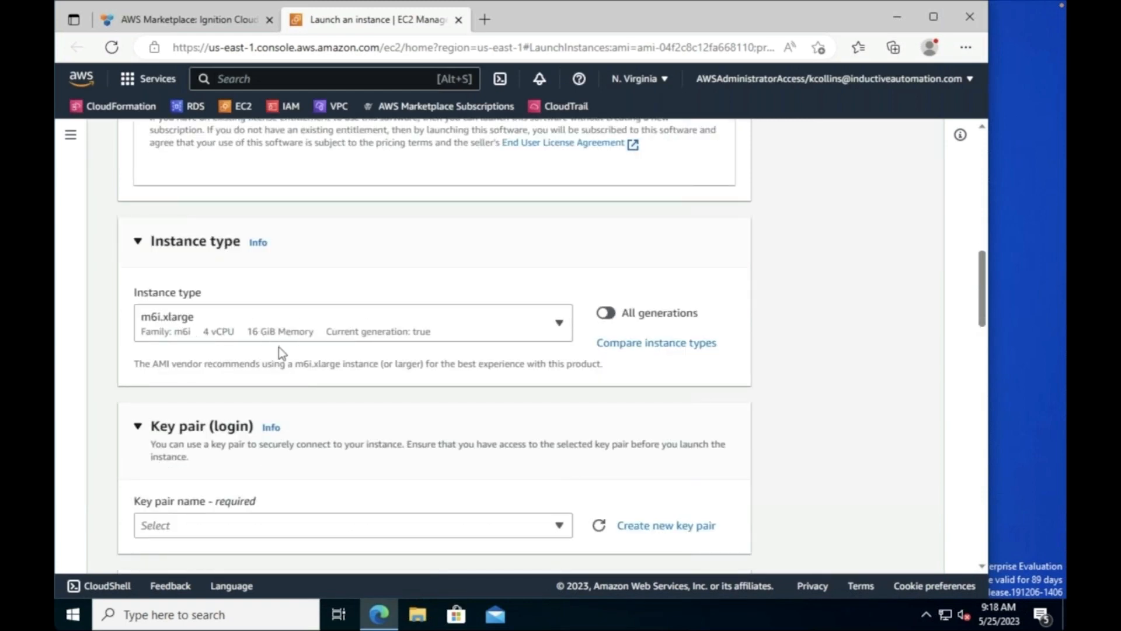
scroll(298, 391, "down", 2)
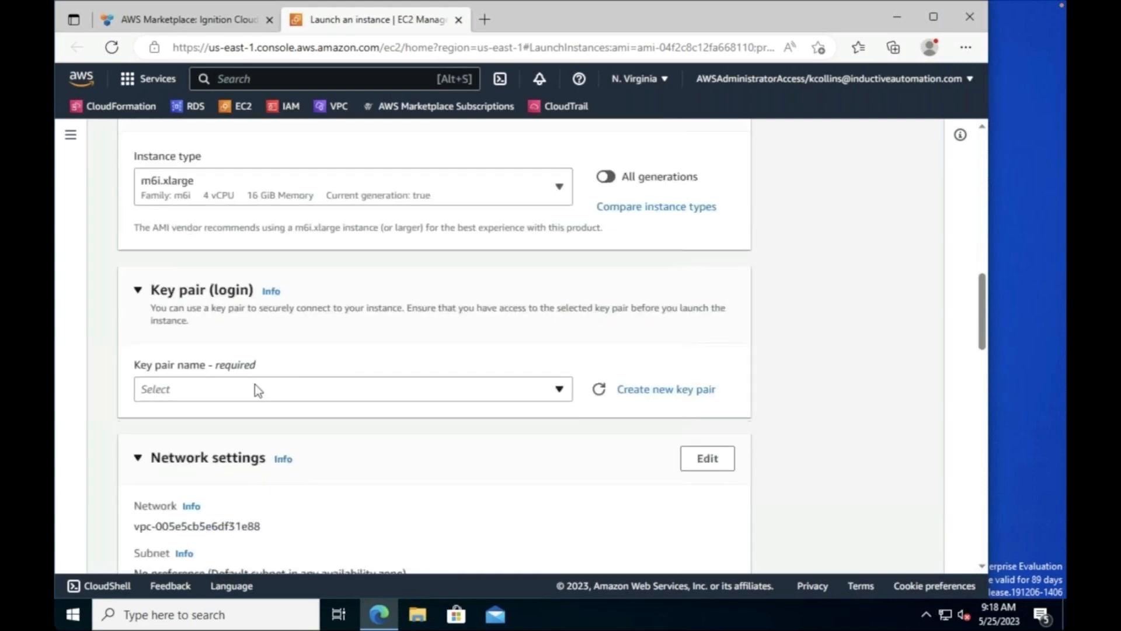
Step: Select the webinar-kp key pair for the instance
left_click(254, 389)
scroll(250, 491, "down", 1)
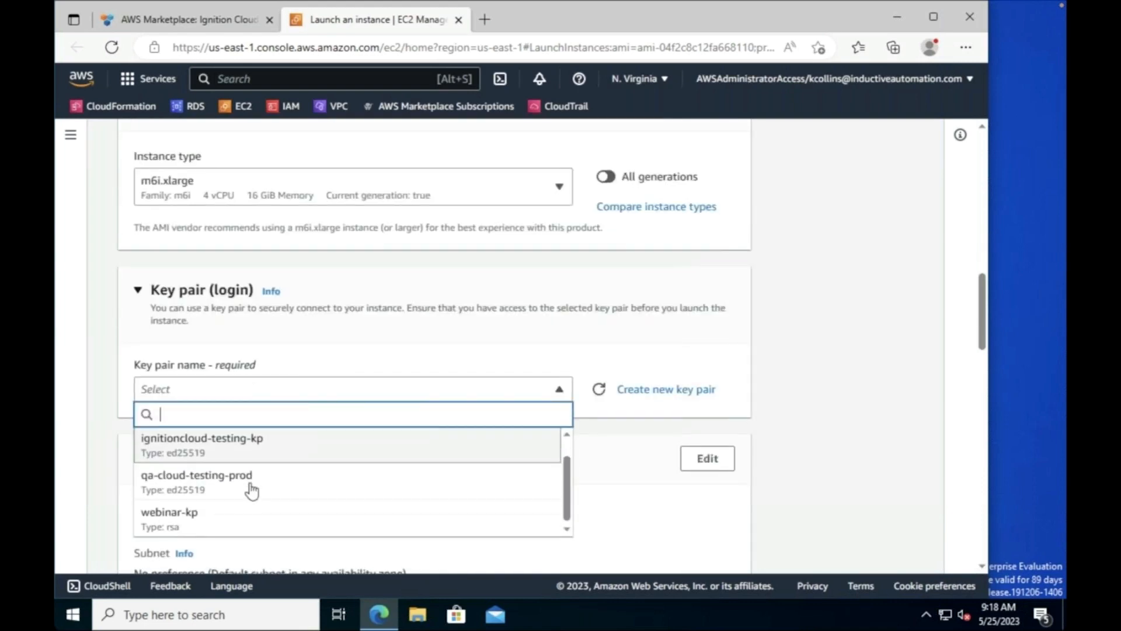
left_click(231, 521)
scroll(371, 328, "down", 3)
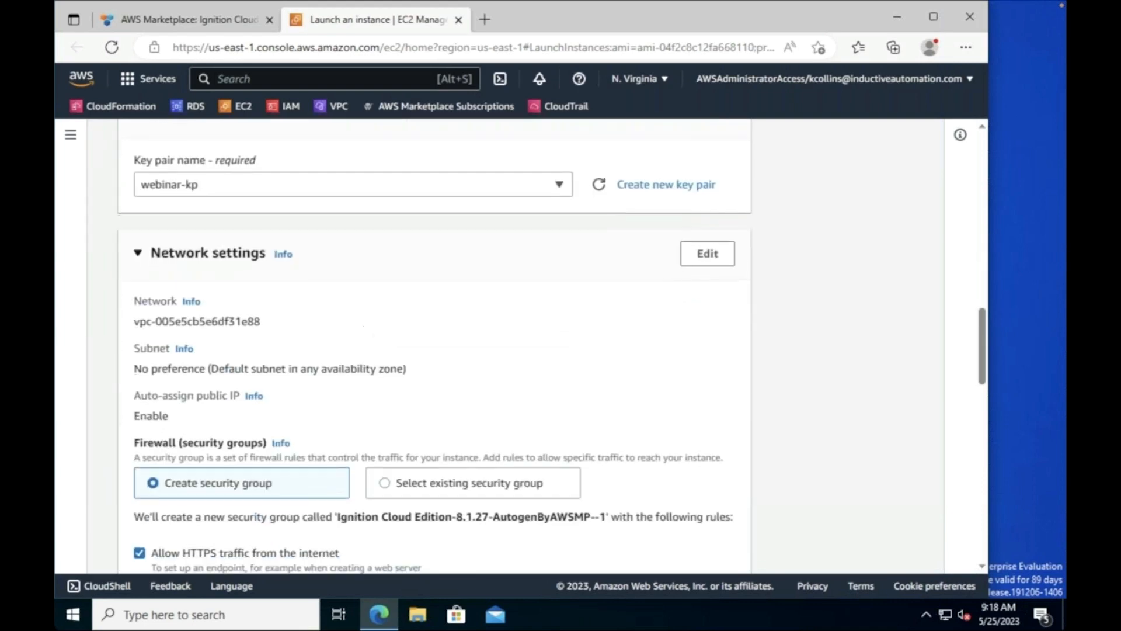
scroll(363, 286, "down", 1)
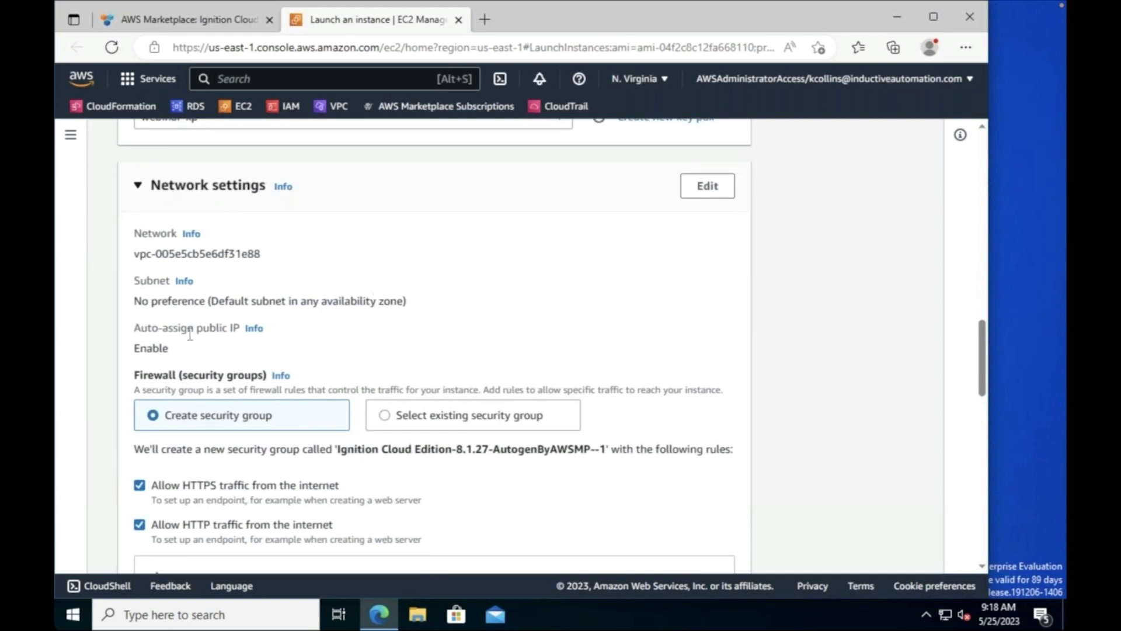
Step: Disable auto-assigned public IP and attach the existing webinar-sg security group
left_click(702, 190)
left_click(314, 373)
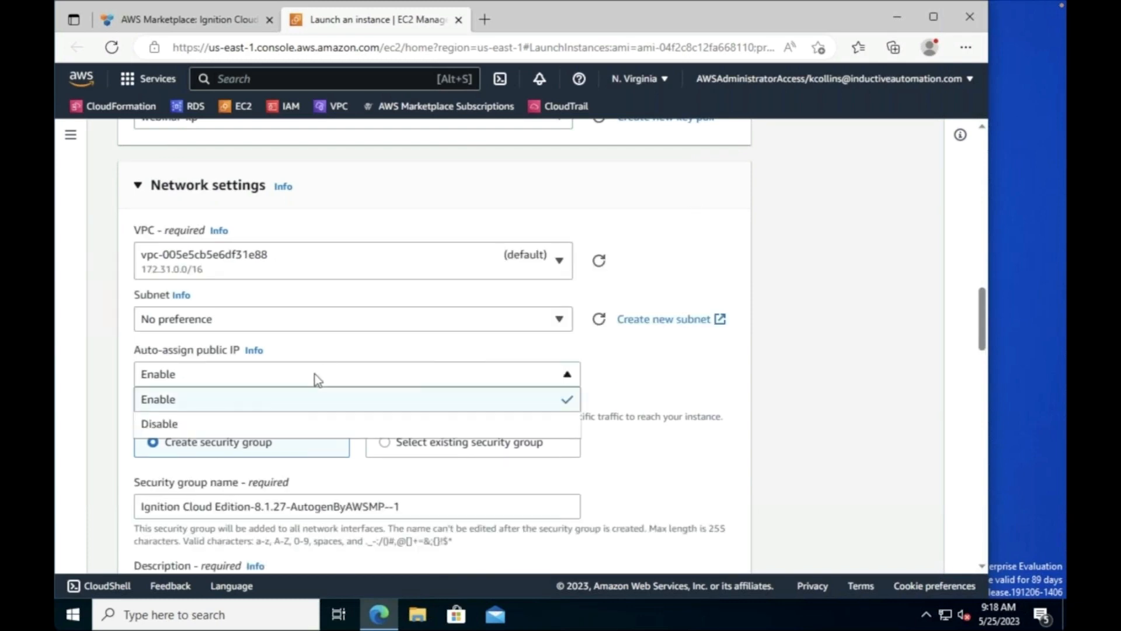
left_click(260, 424)
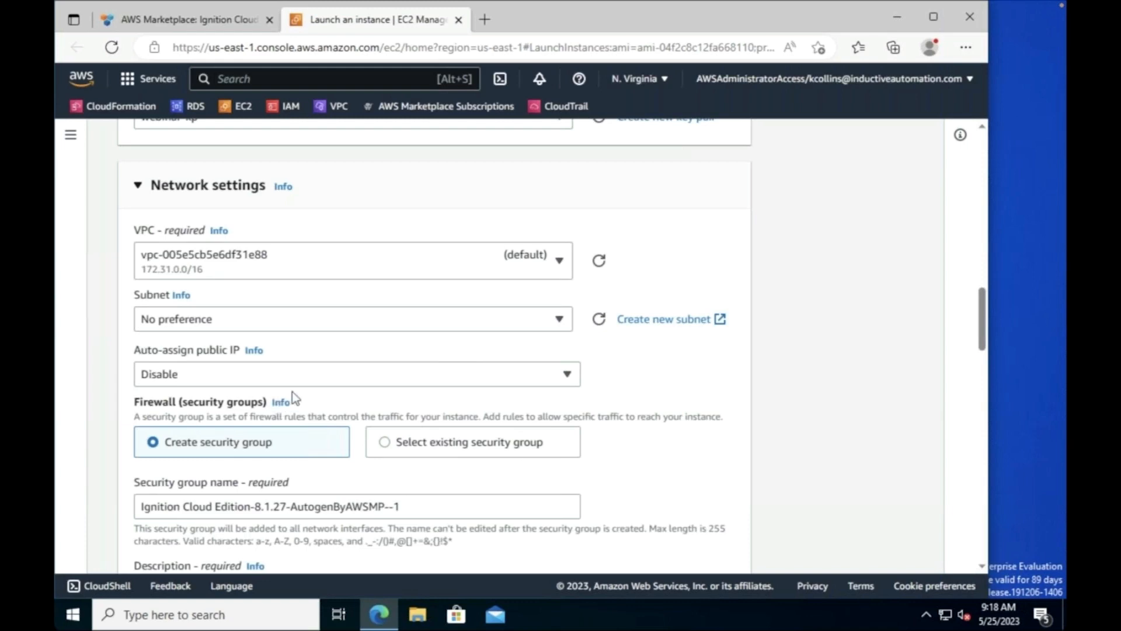
left_click(417, 447)
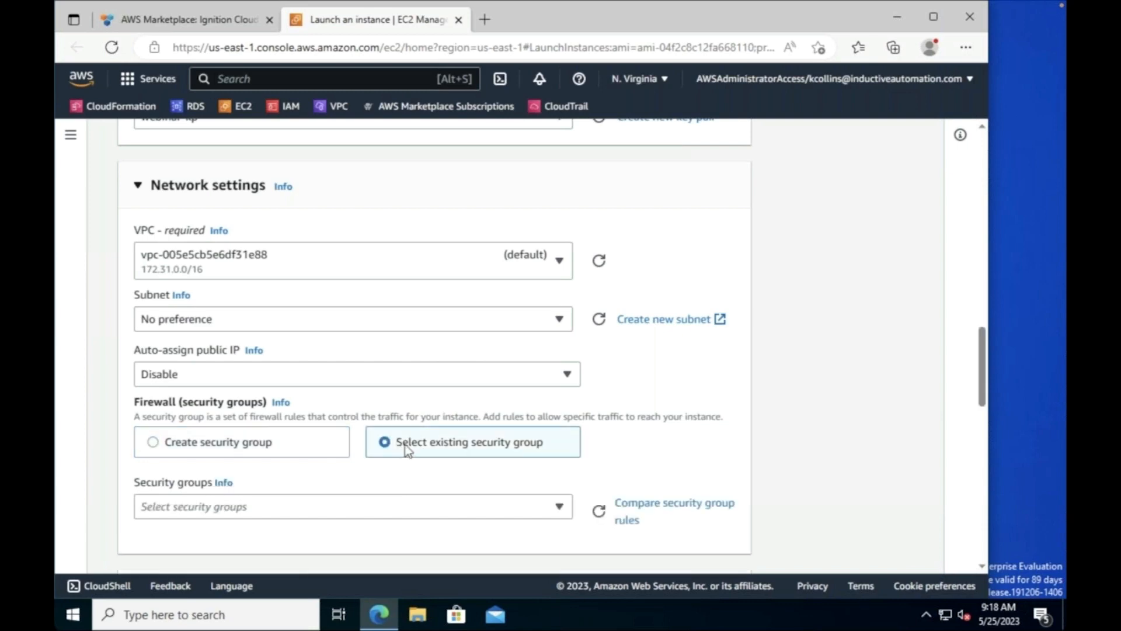
left_click(271, 510)
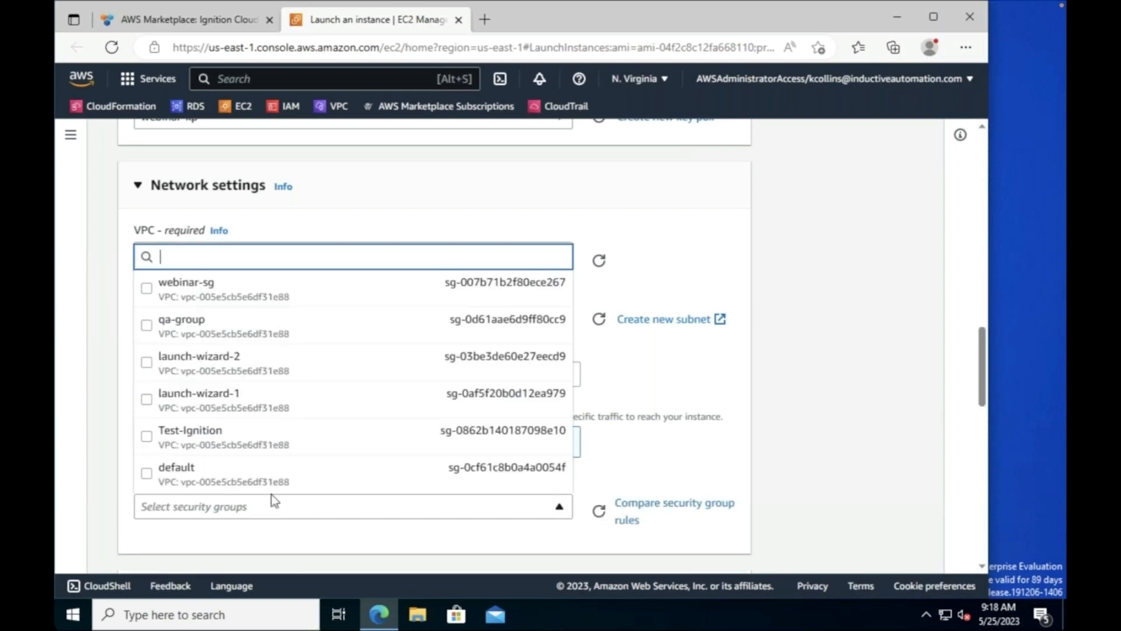
left_click(397, 305)
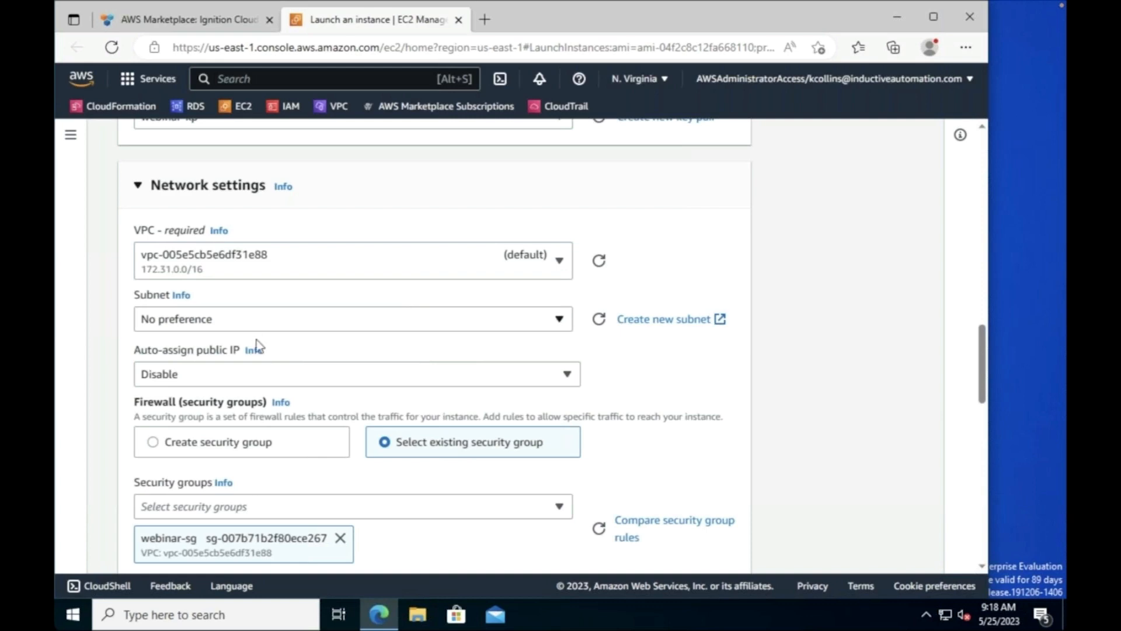
scroll(259, 344, "down", 7)
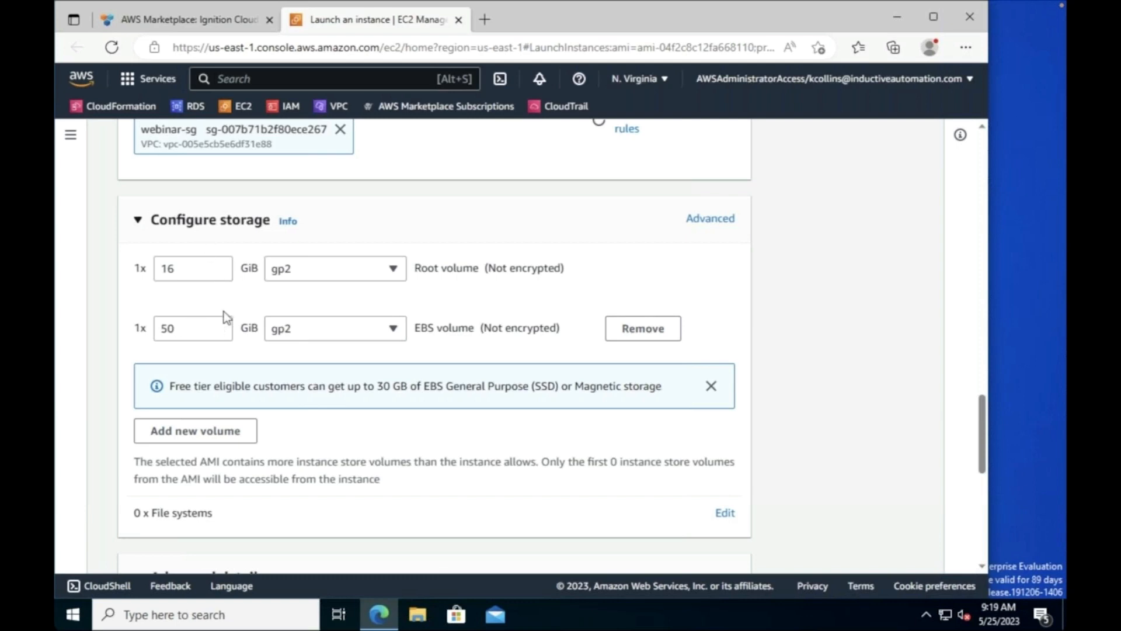
Step: Expand Advanced details and scroll down to the empty User data field
scroll(392, 357, "down", 2)
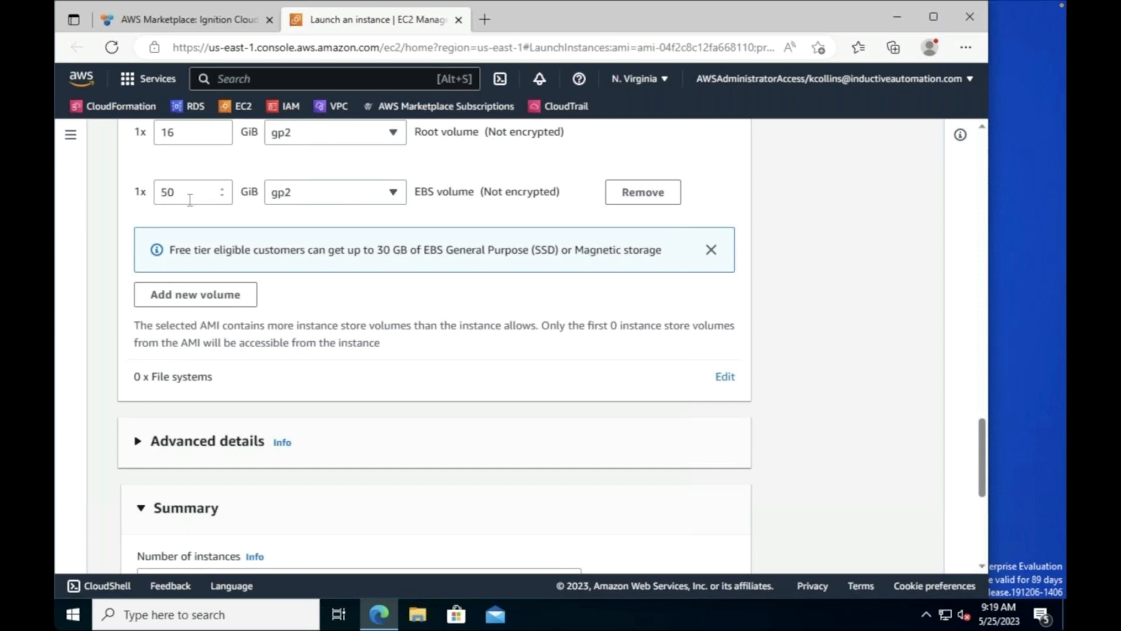
scroll(365, 376, "down", 3)
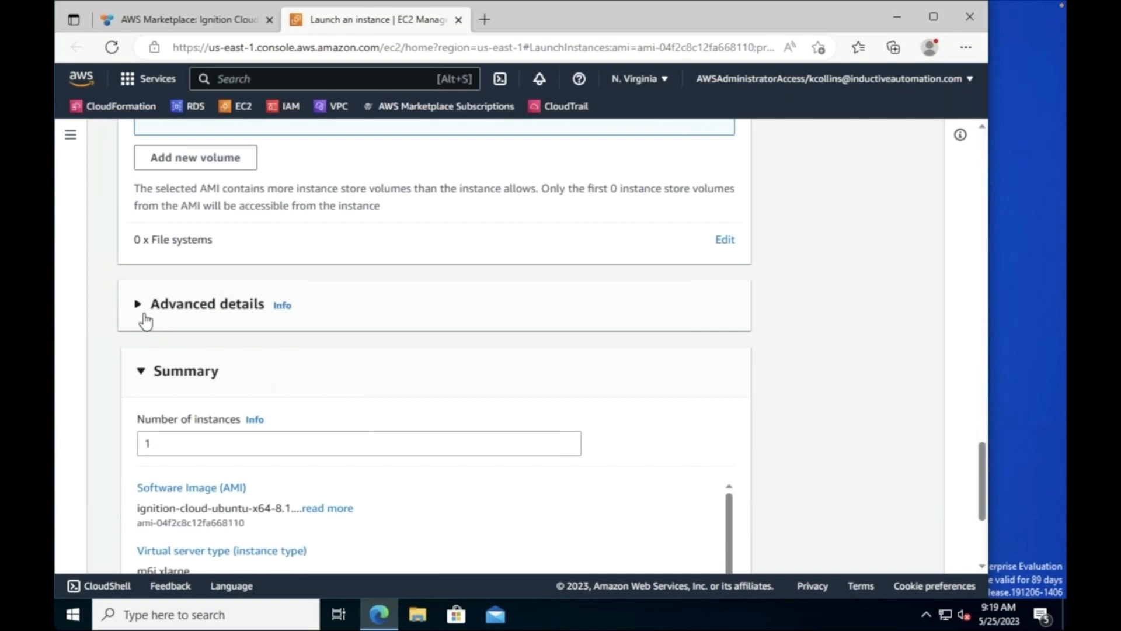
left_click(144, 320)
scroll(237, 430, "down", 5)
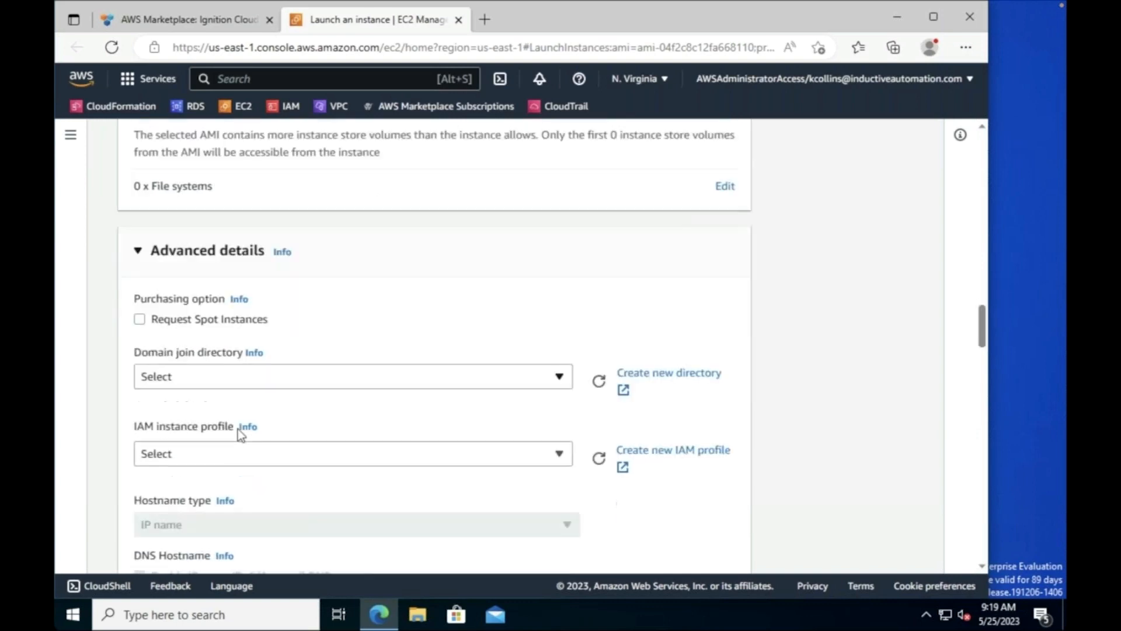
scroll(248, 429, "down", 1)
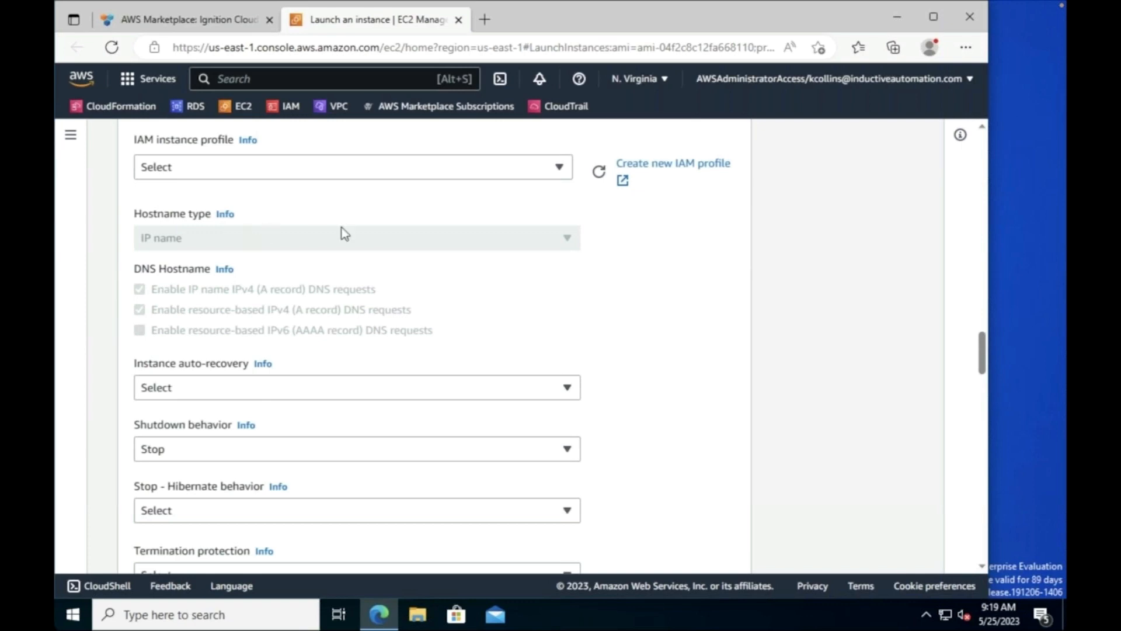
scroll(406, 285, "down", 8)
scroll(405, 273, "down", 13)
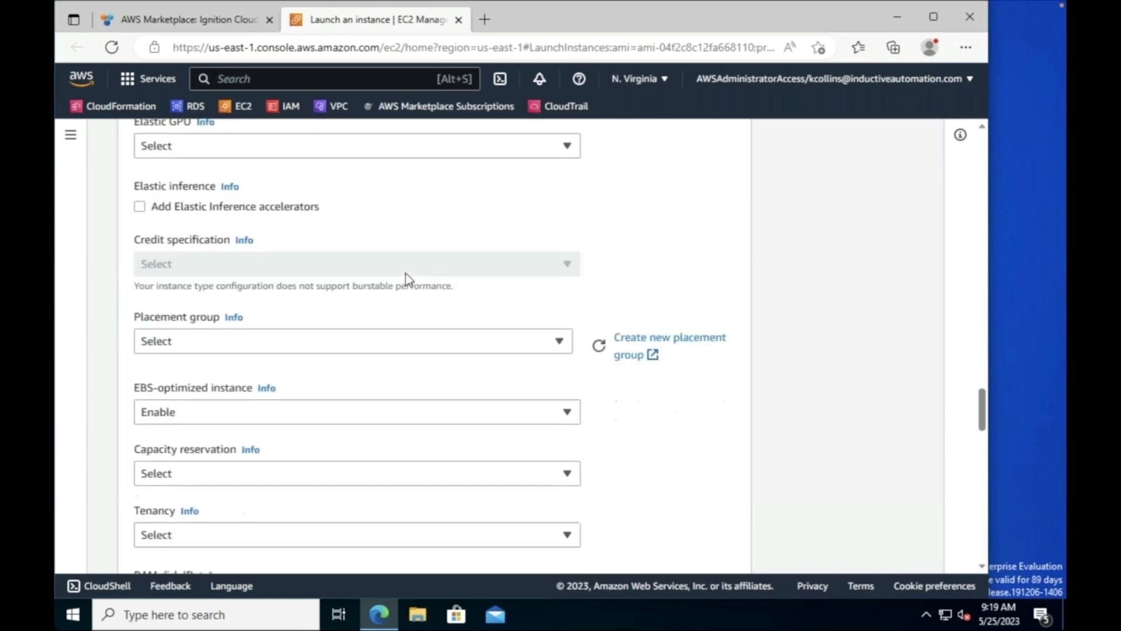
scroll(416, 269, "down", 8)
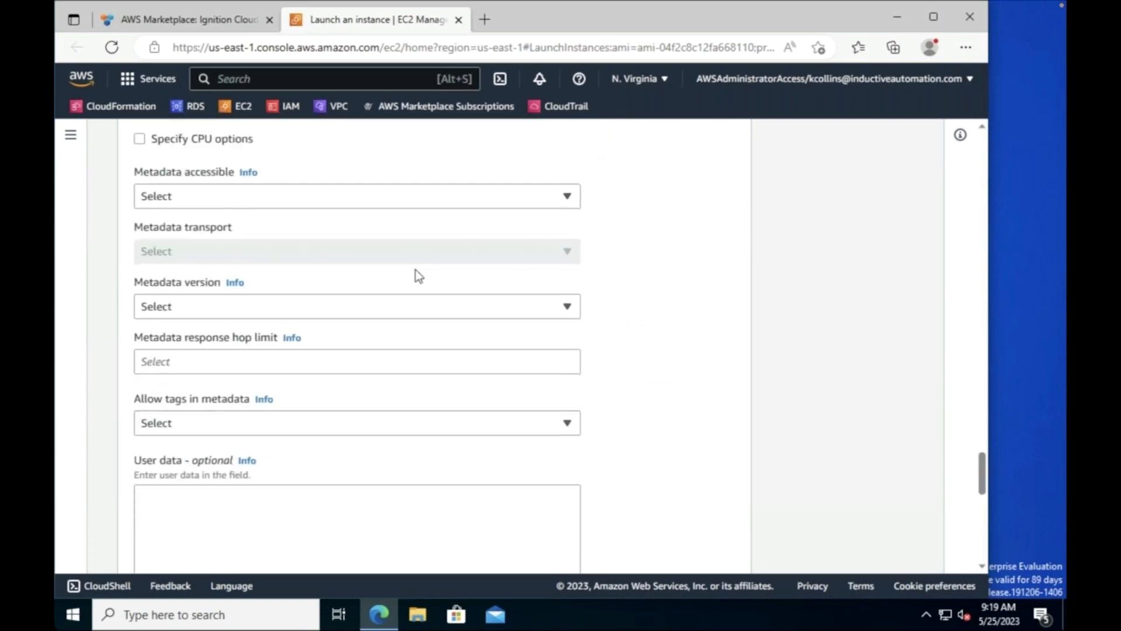
Step: Paste the certbot cloud-config script into User data and review the 1 m6i.xlarge, 66 GiB summary
left_click(263, 242)
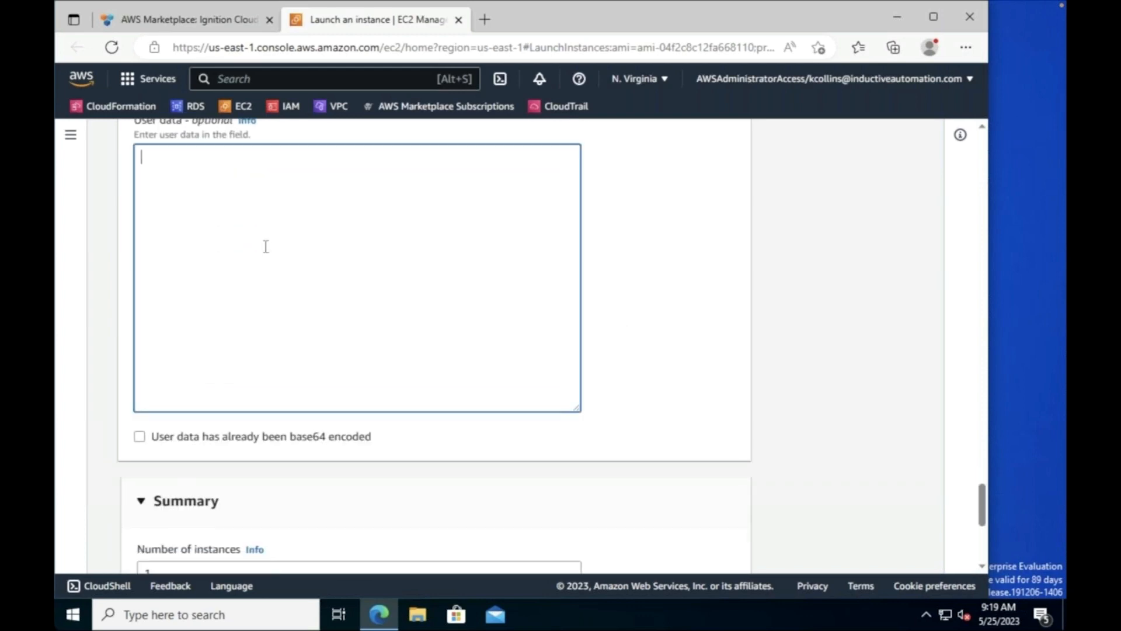
scroll(257, 240, "up", 2)
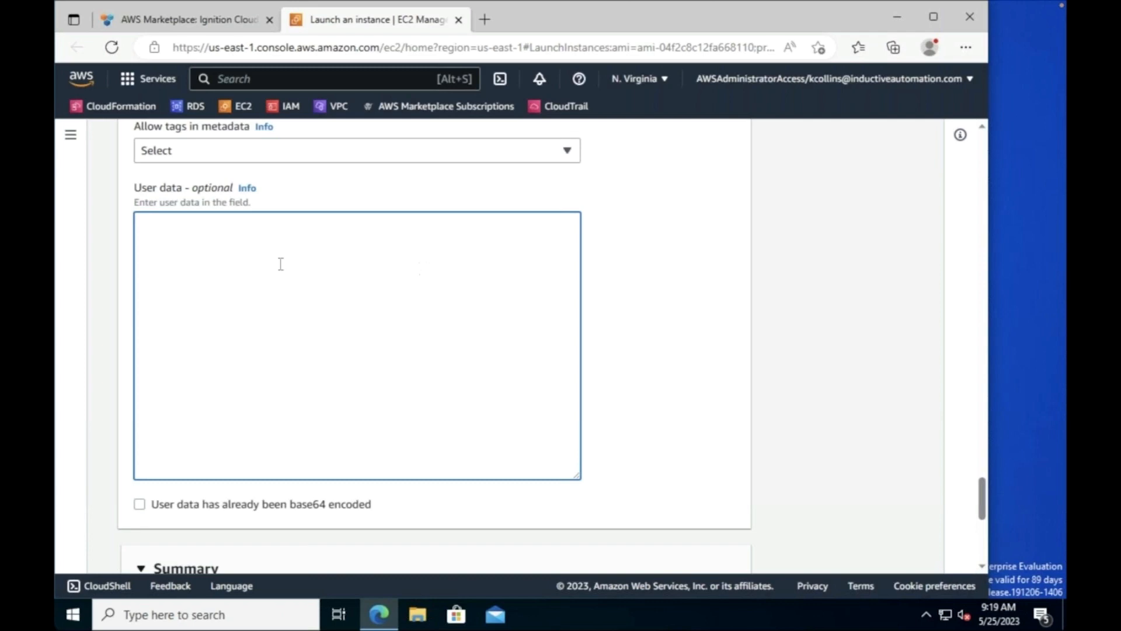
key("ctrl+v")
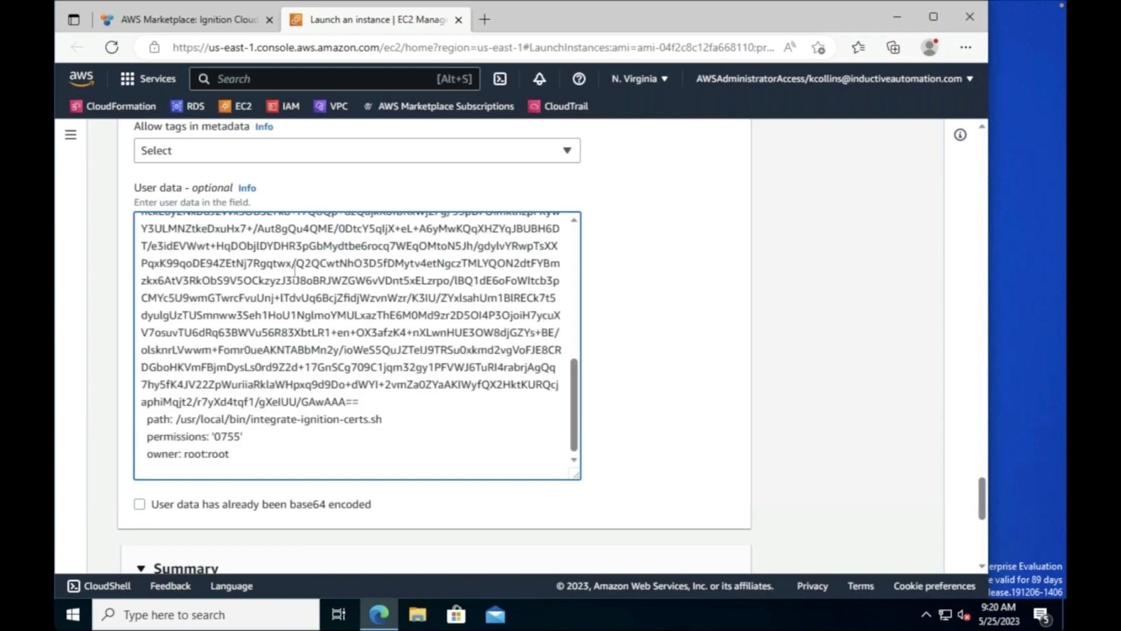
scroll(312, 292, "up", 10)
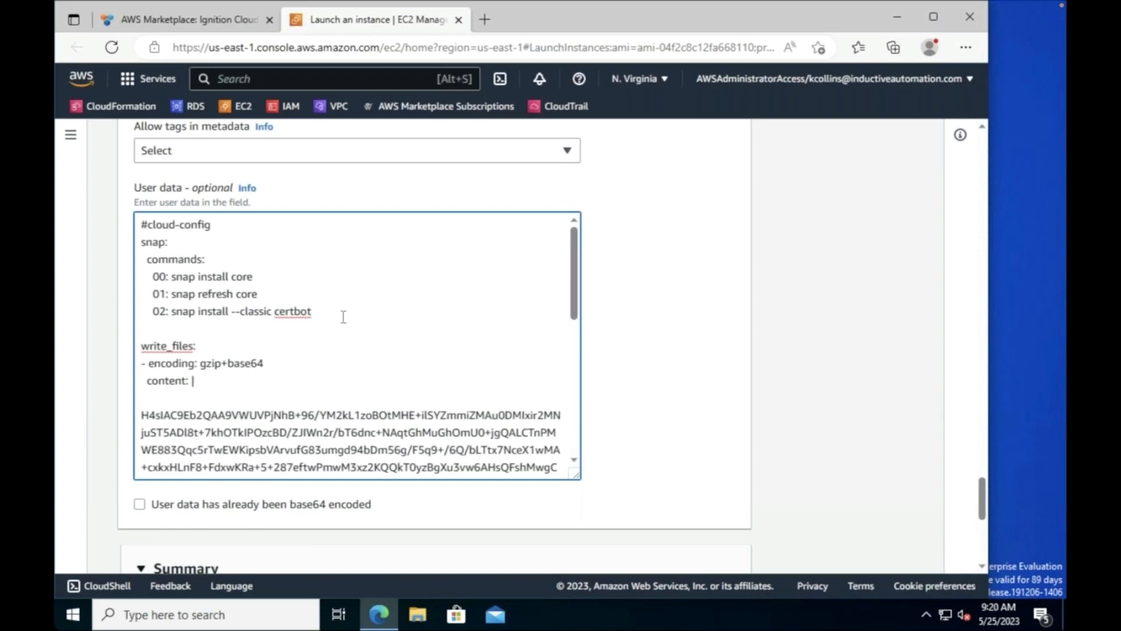
scroll(345, 318, "down", 10)
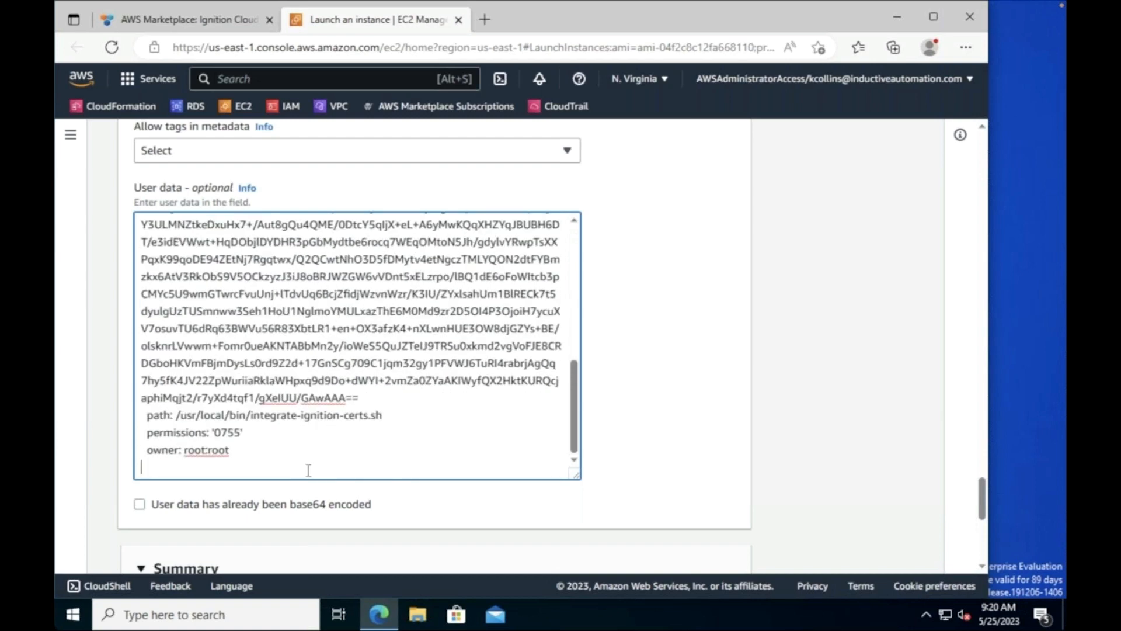
scroll(308, 470, "down", 3)
scroll(299, 406, "down", 5)
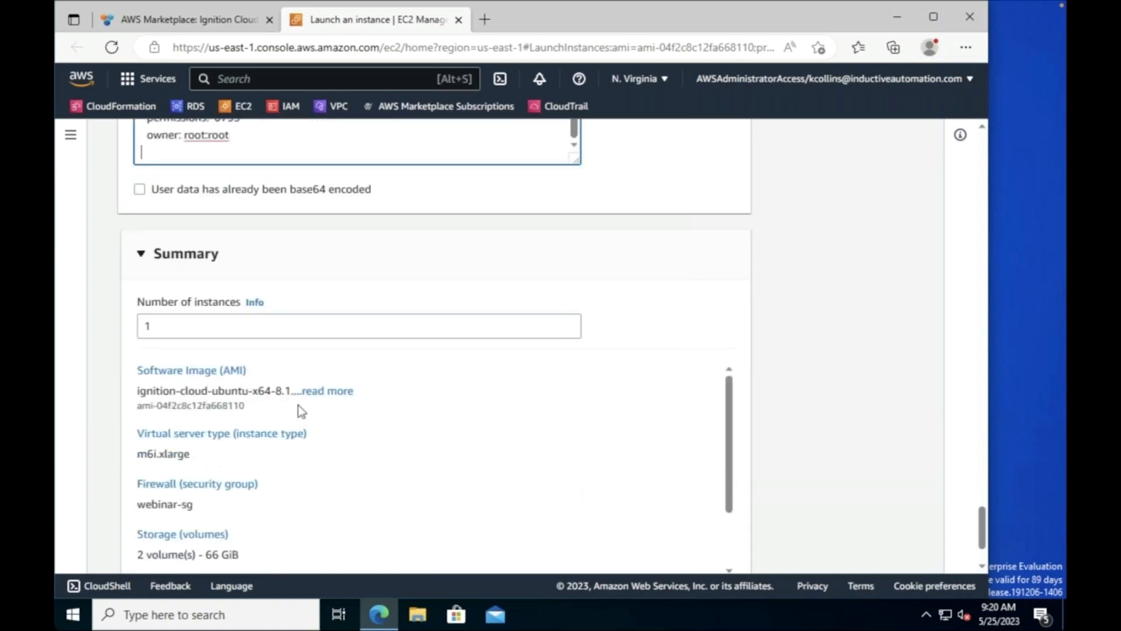
scroll(721, 329, "down", 2)
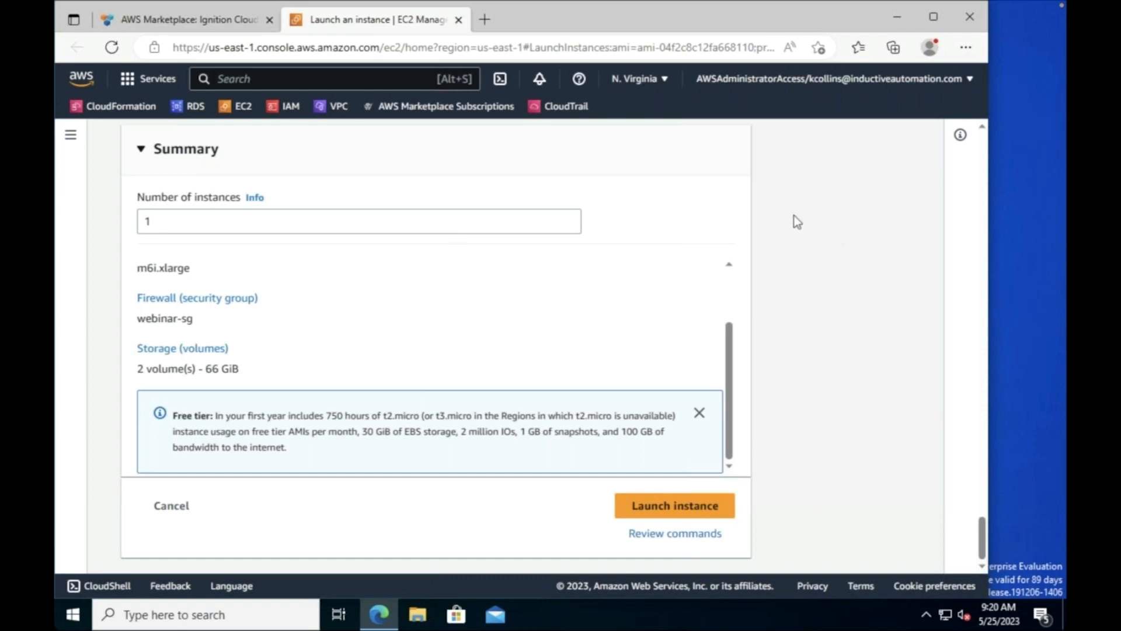
scroll(797, 215, "up", 7)
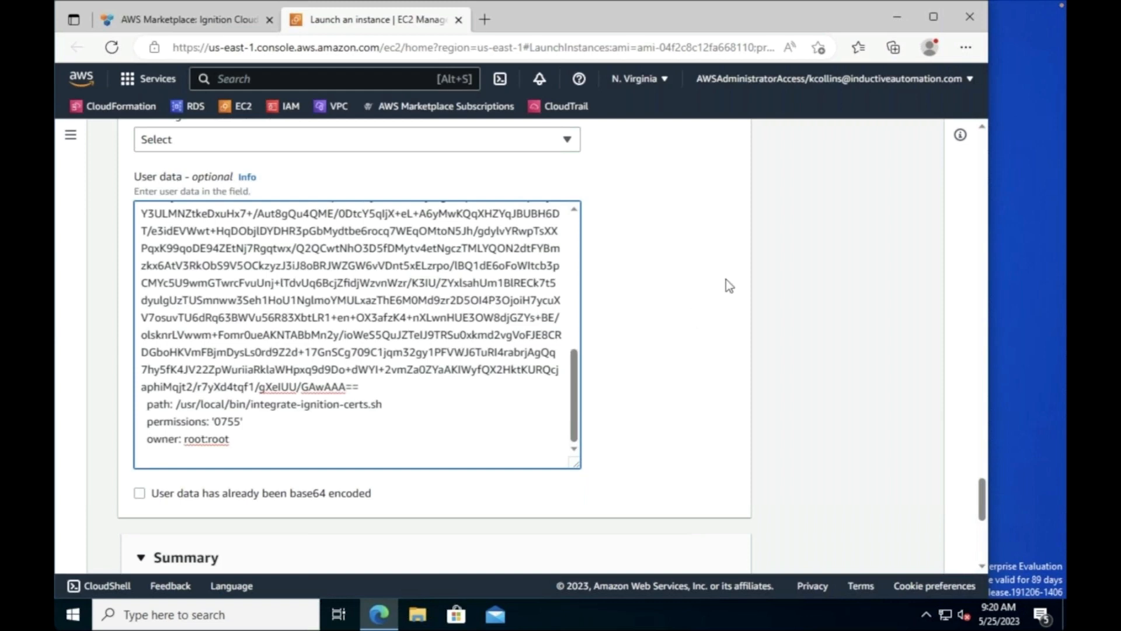
scroll(726, 281, "down", 2)
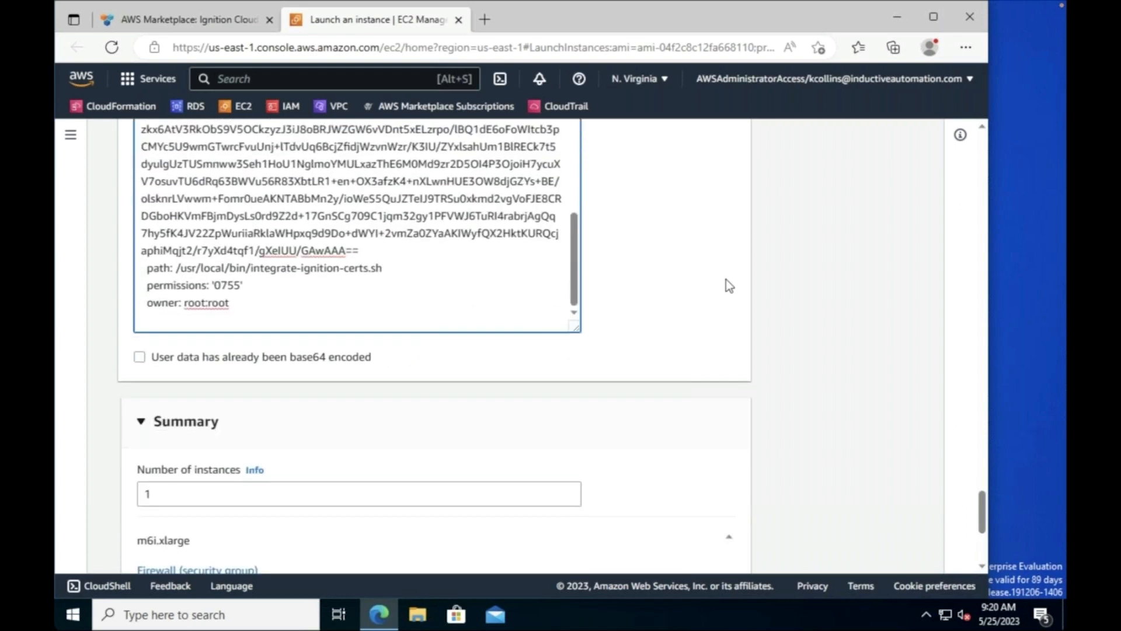
scroll(727, 280, "down", 4)
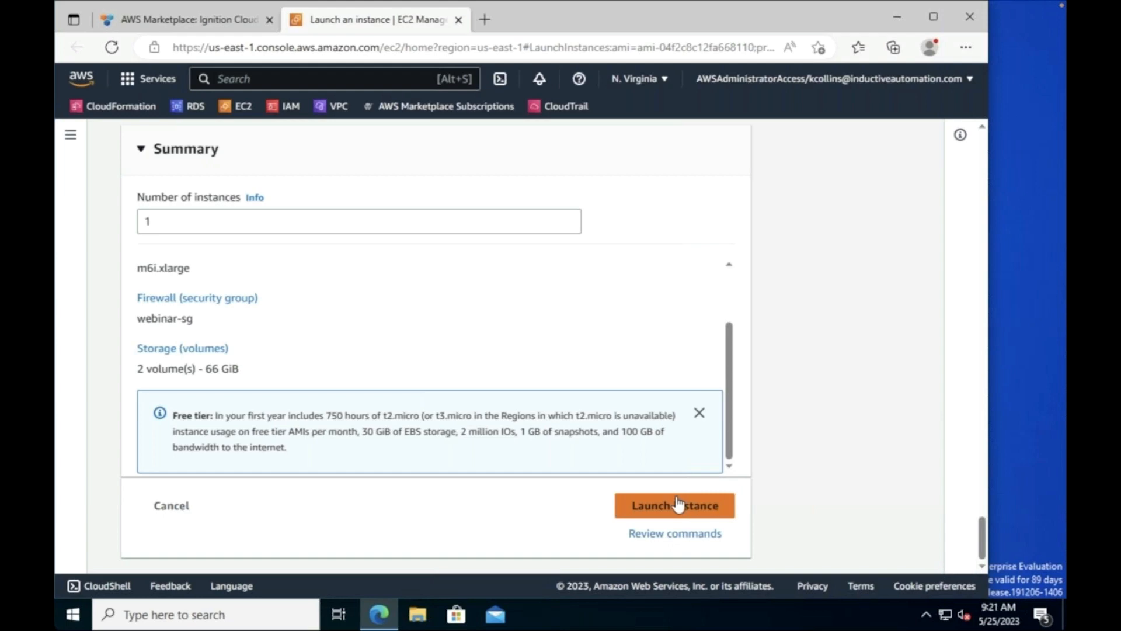
Step: Launch the instance and open webinar-demo in the Instances list from the success banner
left_click(694, 513)
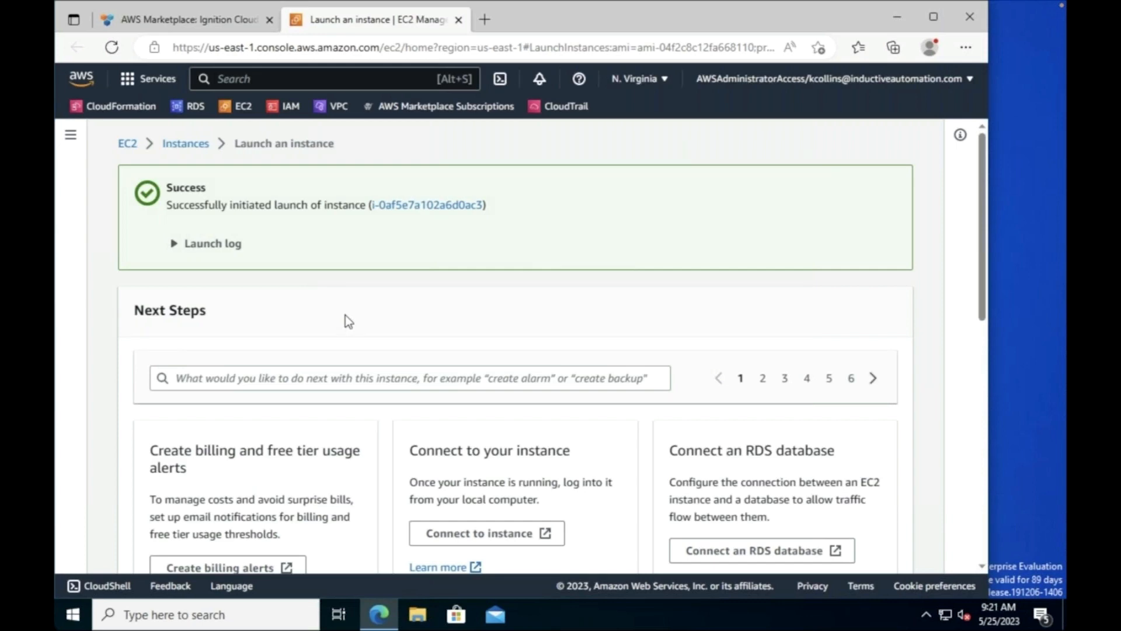
left_click(438, 206)
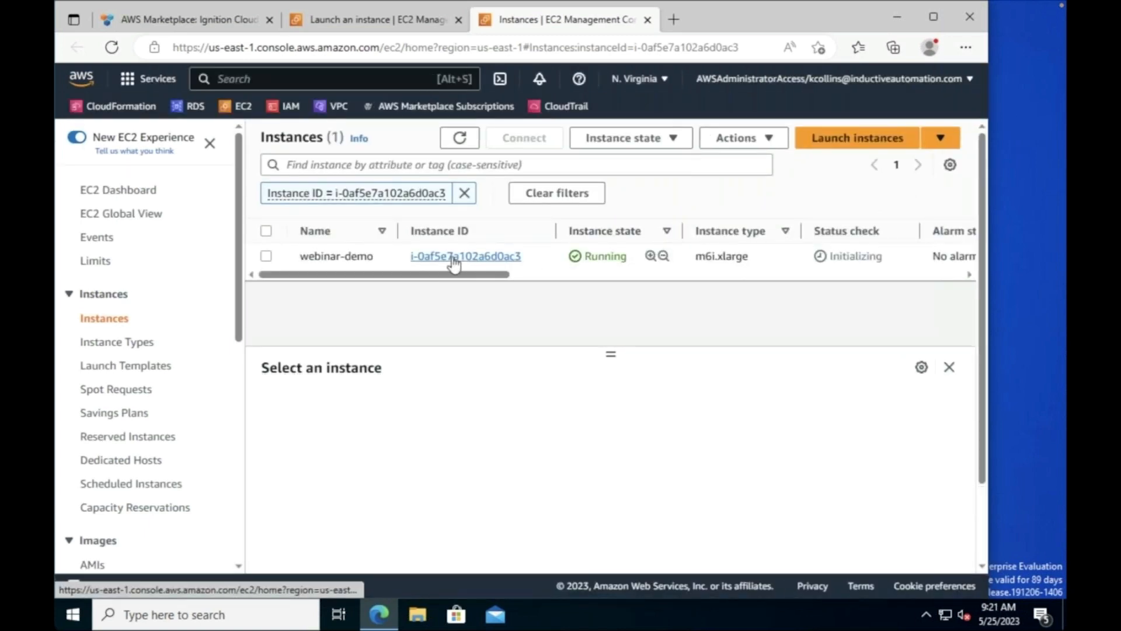
Step: Open the webinar-demo instance details and go to the Elastic IPs list
left_click(452, 257)
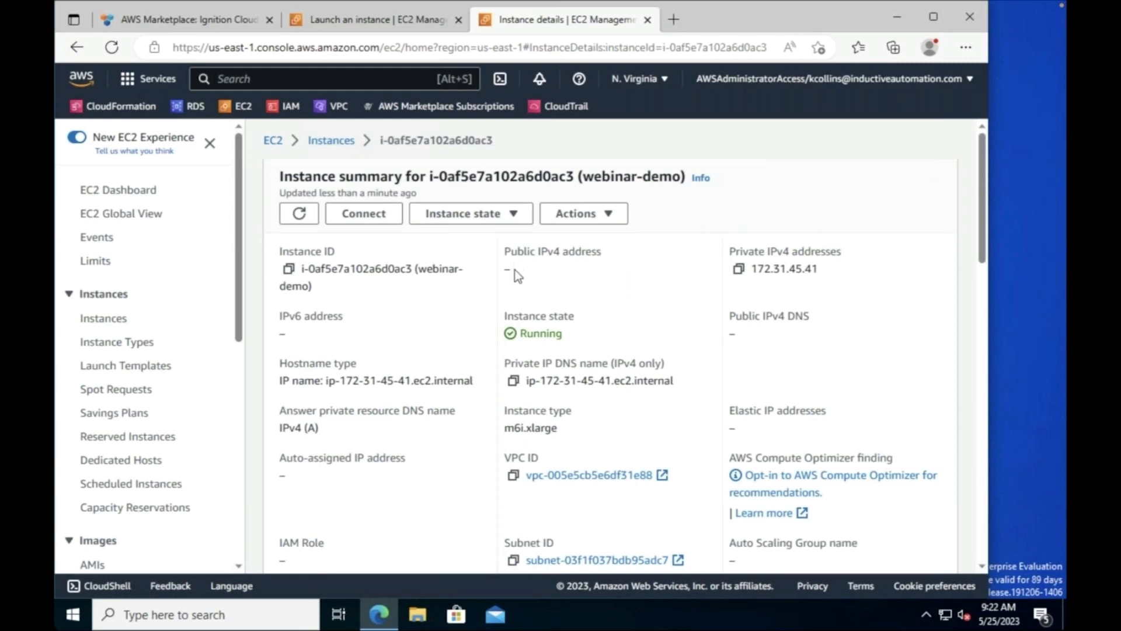
scroll(215, 450, "down", 6)
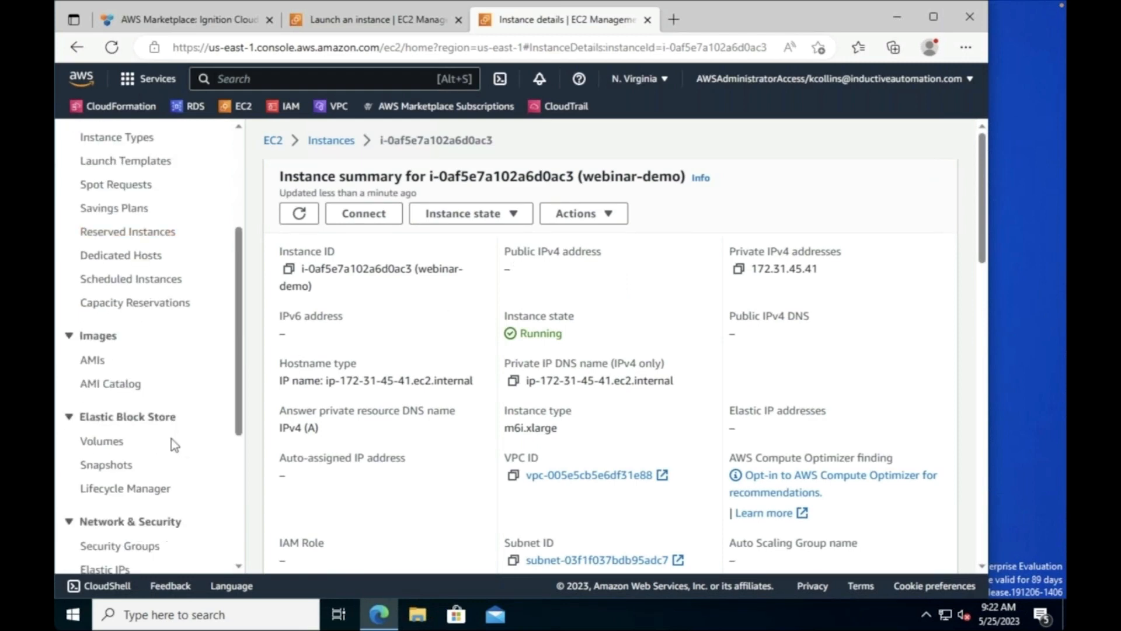
left_click(109, 435)
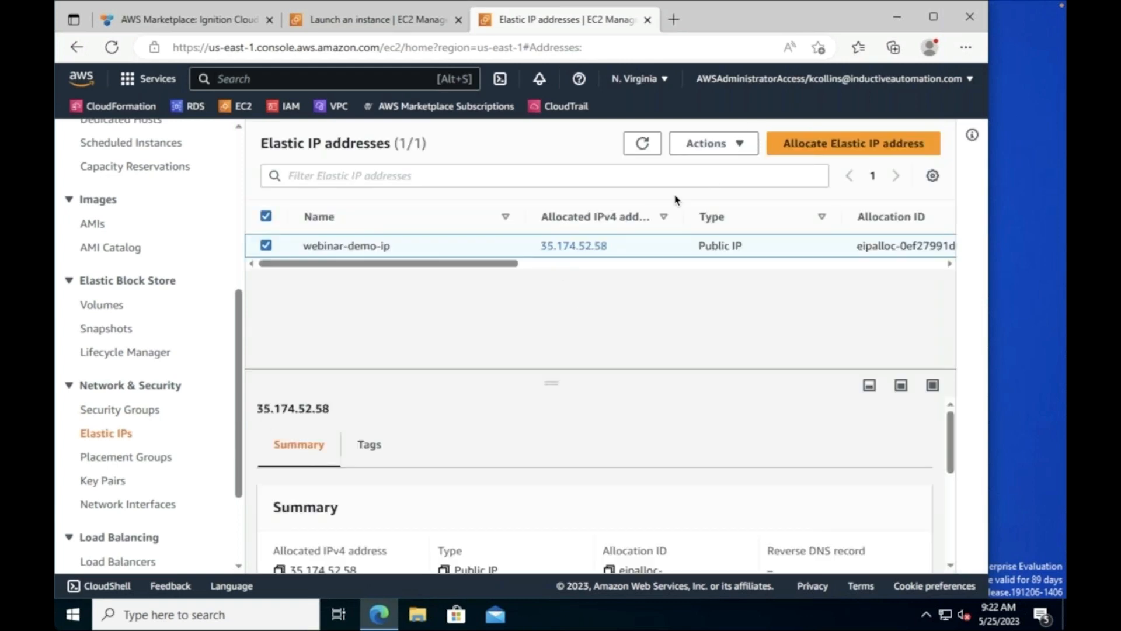
Step: Associate Elastic IP webinar-demo-ip (35.174.52.58) with webinar-demo and select the address for copying
left_click(737, 144)
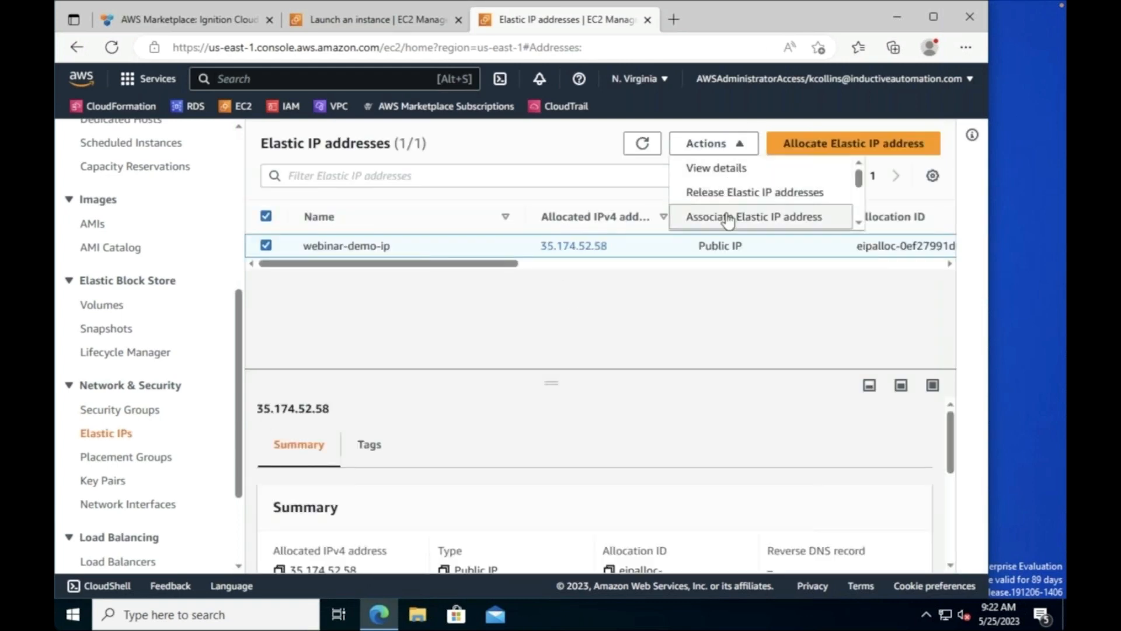
left_click(727, 217)
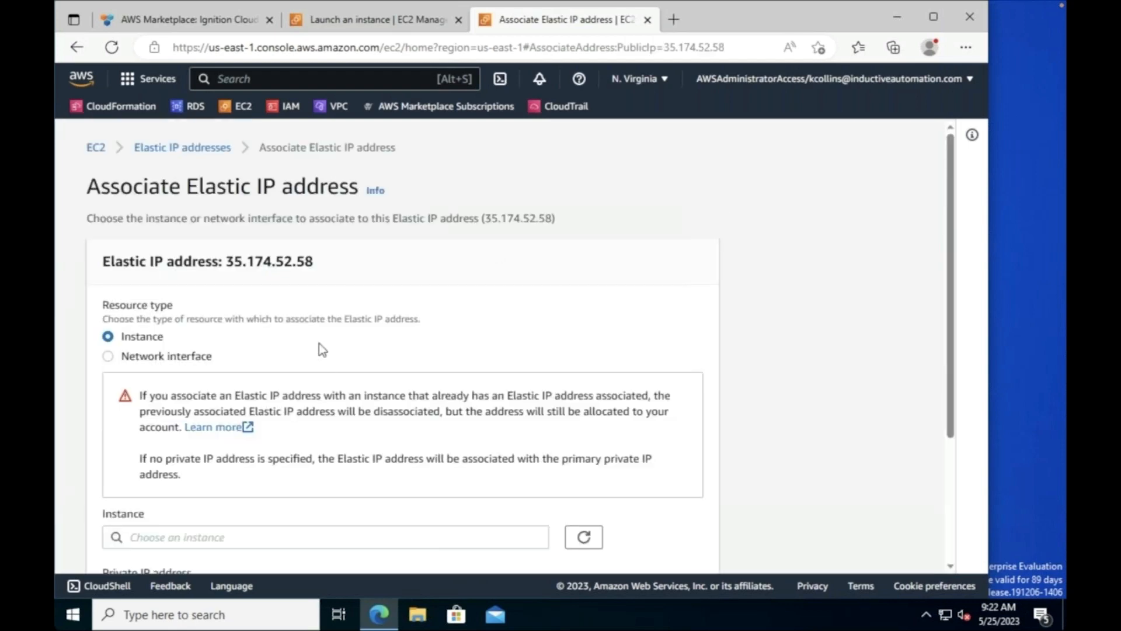
scroll(317, 345, "down", 2)
left_click(255, 400)
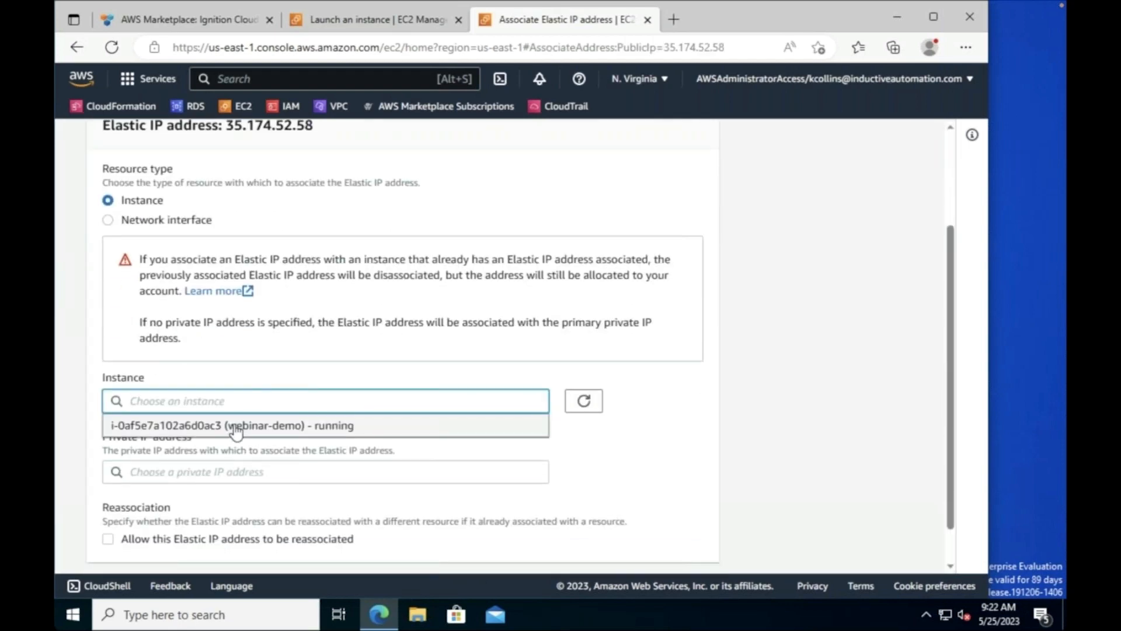
left_click(233, 425)
scroll(492, 418, "down", 1)
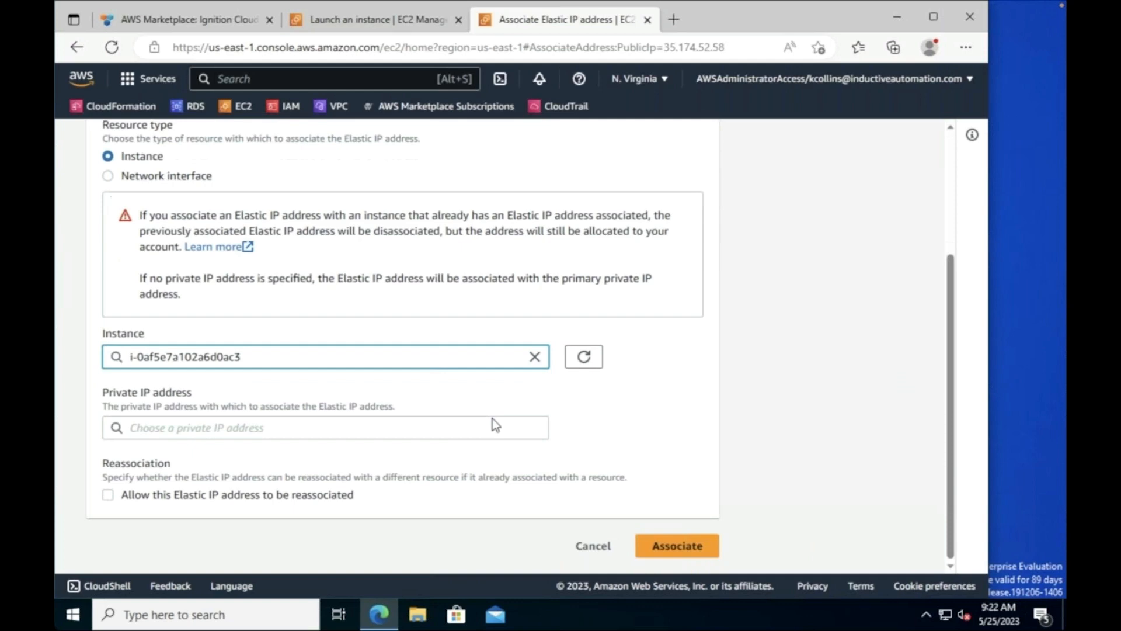
left_click(678, 545)
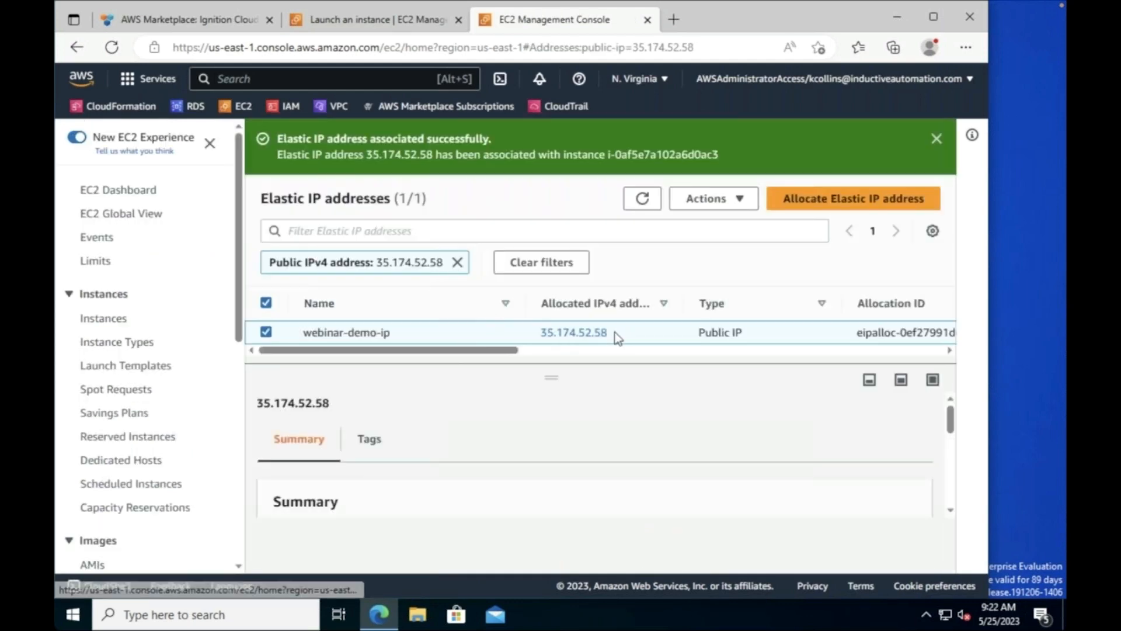
left_click_drag(616, 333, 533, 332)
key("ctrl+c")
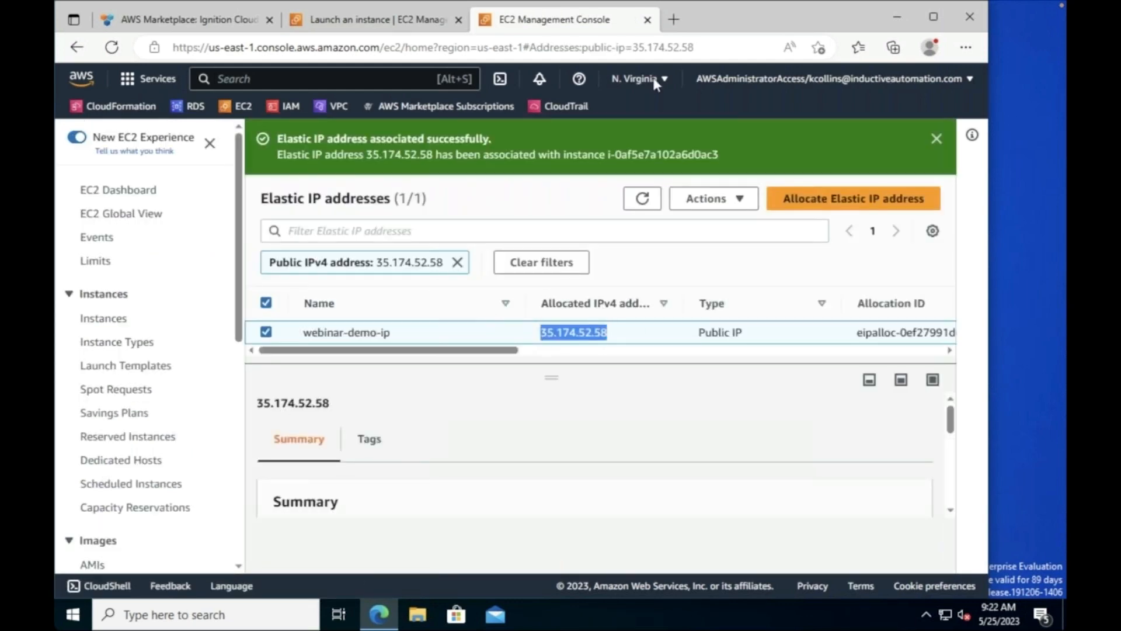
Step: Load the Ignition gateway at 35.174.52.58 in a new browser tab
left_click(680, 26)
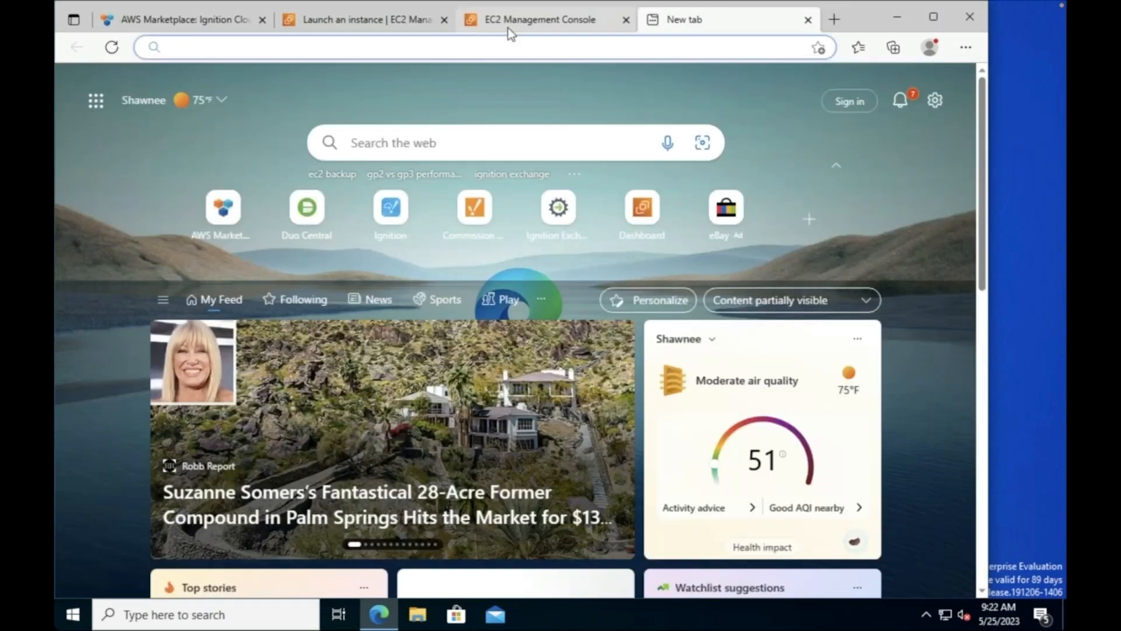
key("ctrl+v")
key("Return")
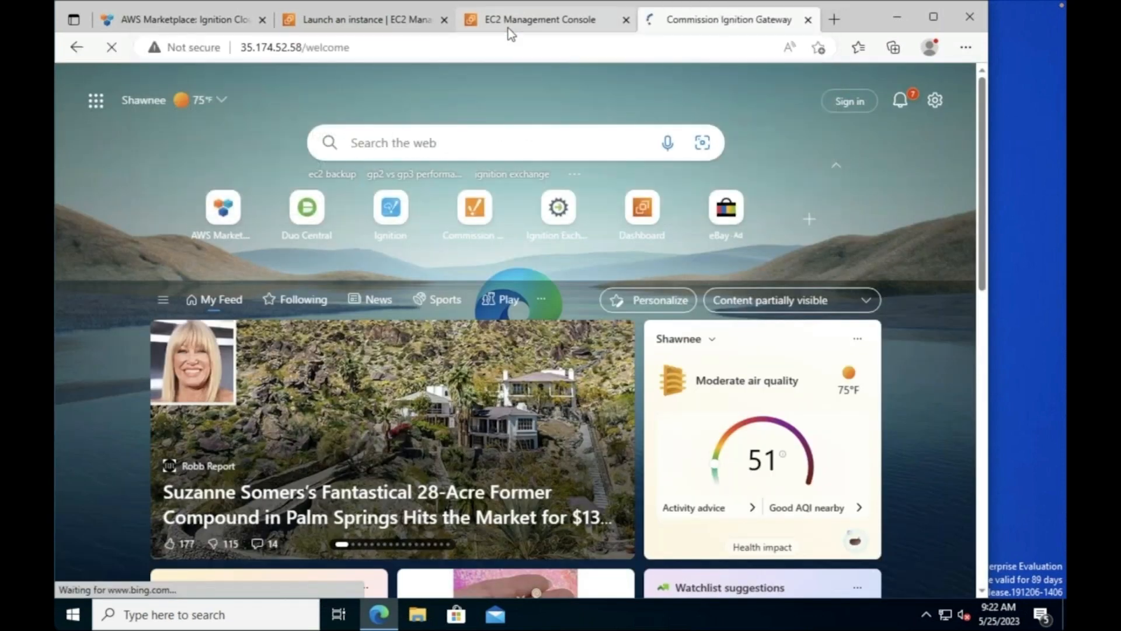
Step: Create user 'admin' with a confirmed password, finish setup and start the gateway
left_click(456, 305)
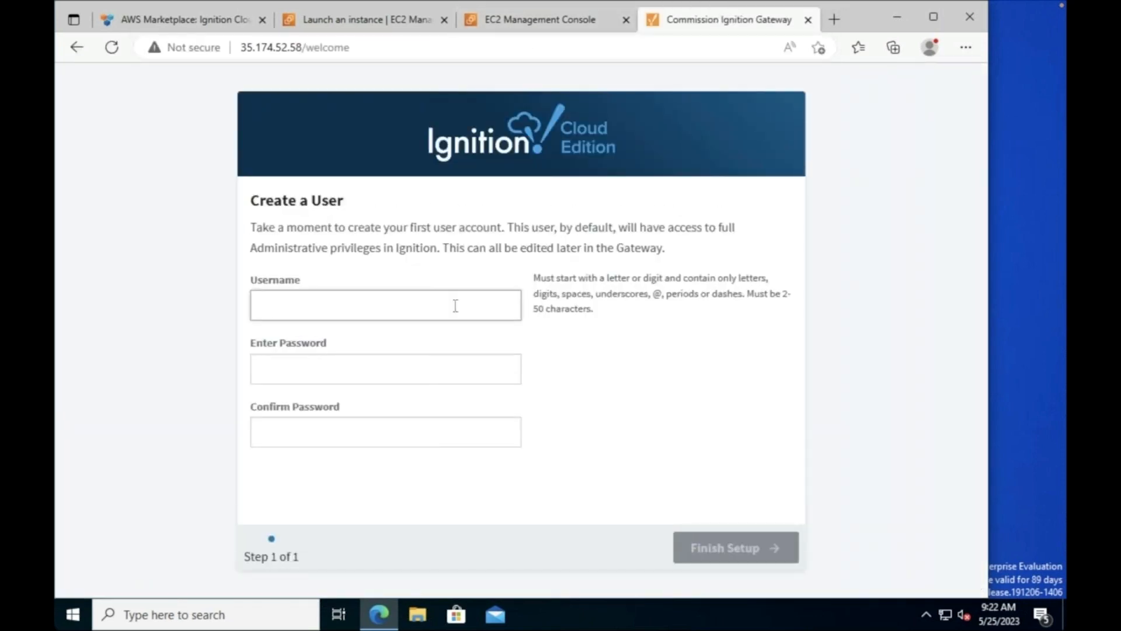
type("admin")
key("Tab")
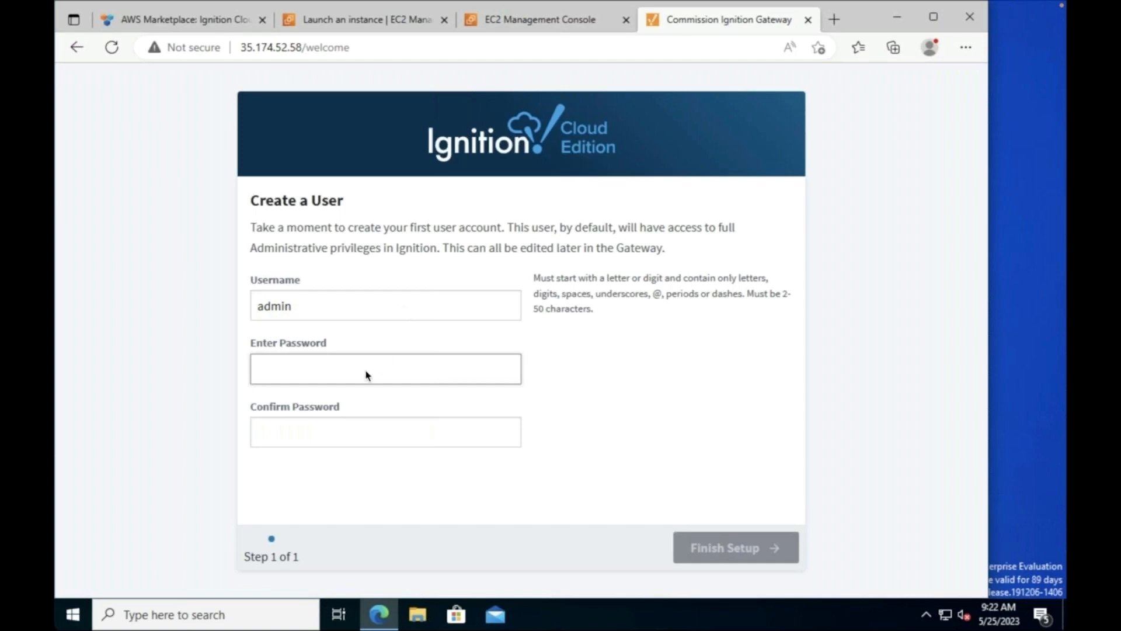
type("*******************")
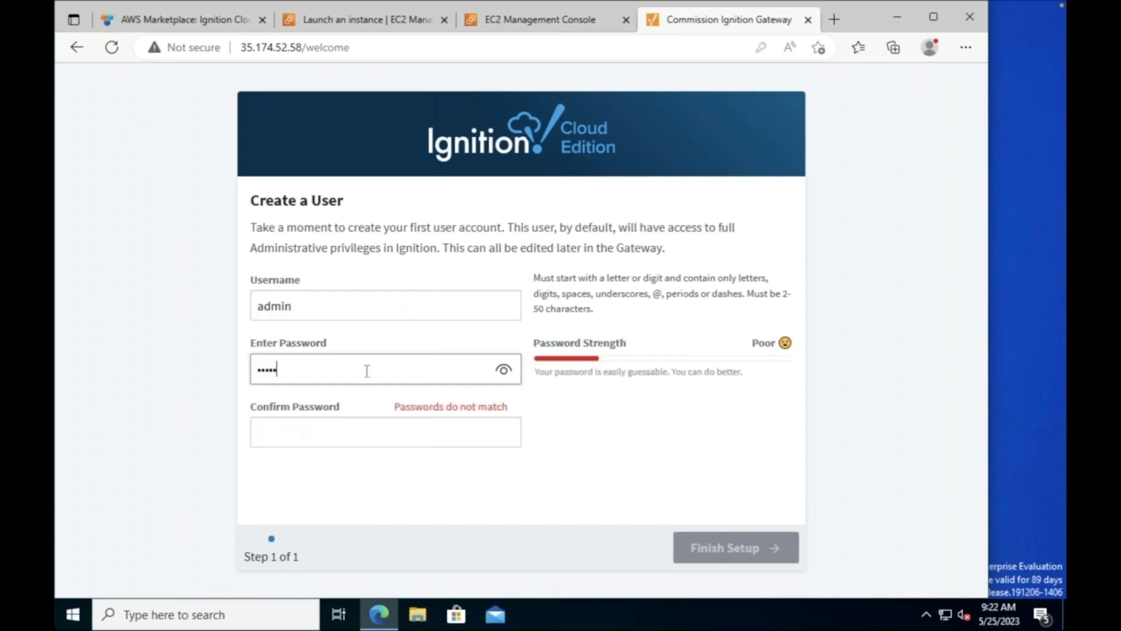
type("**")
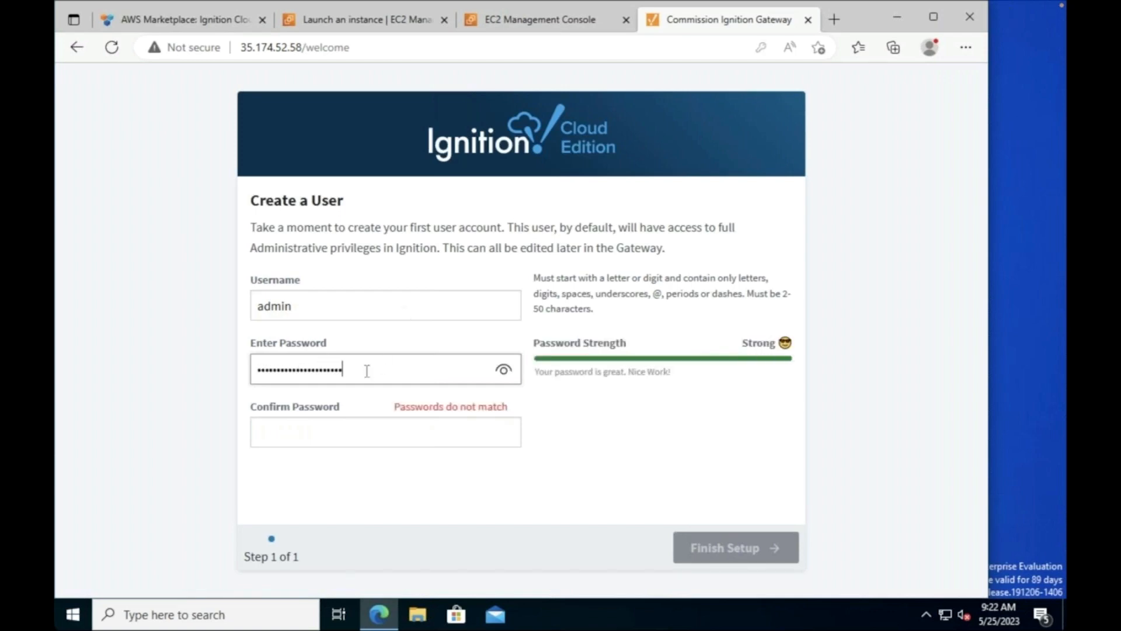
key("Tab")
type("*************")
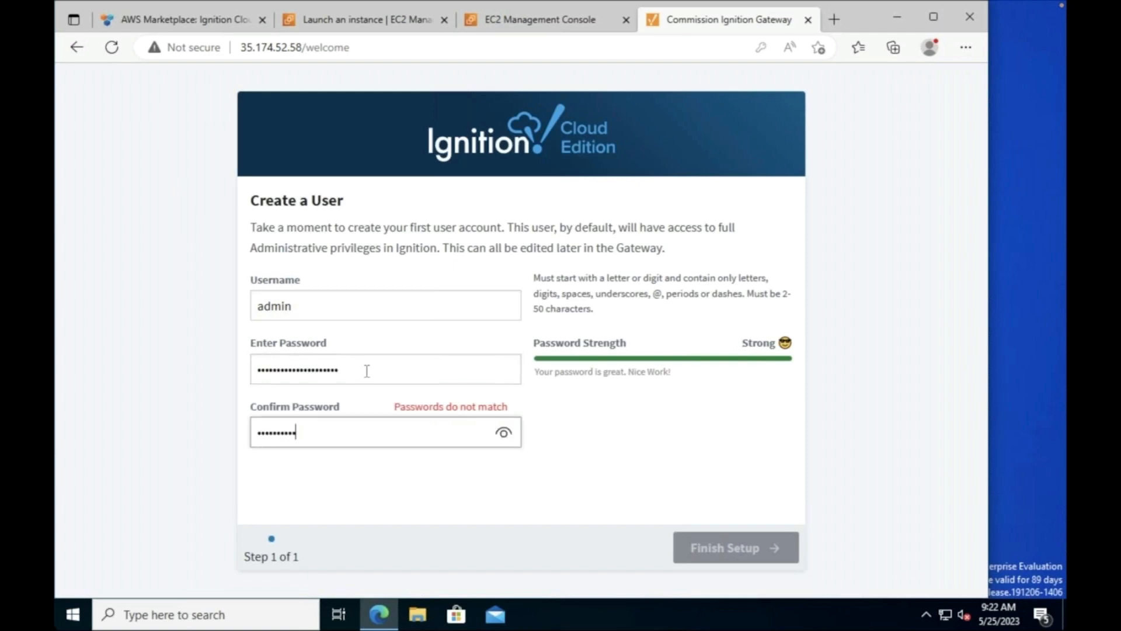
type("********")
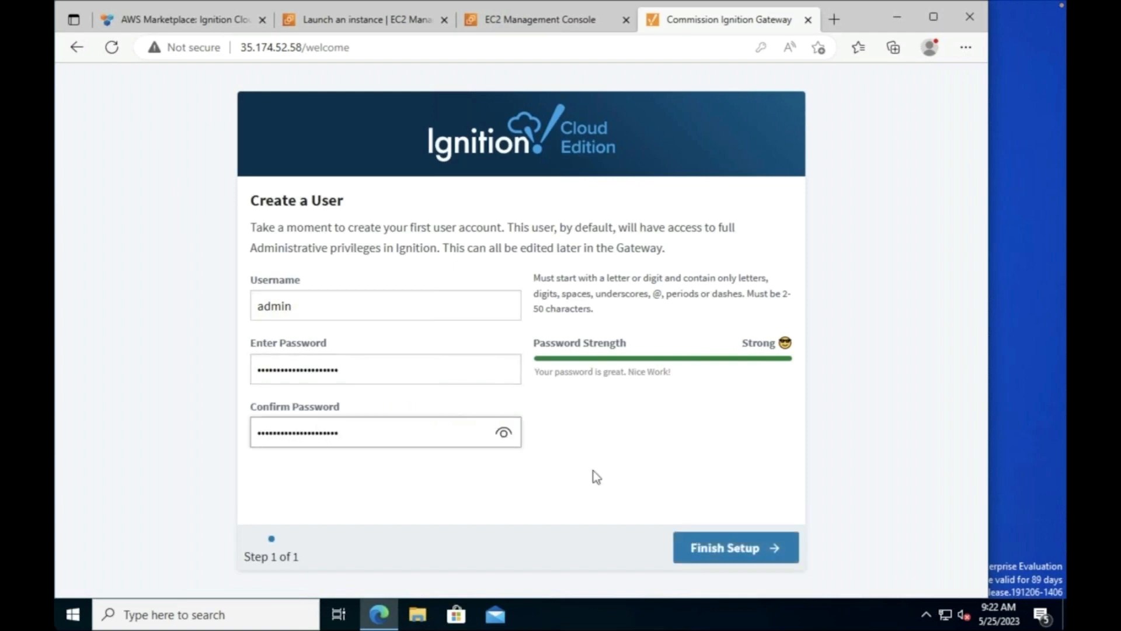
left_click(706, 560)
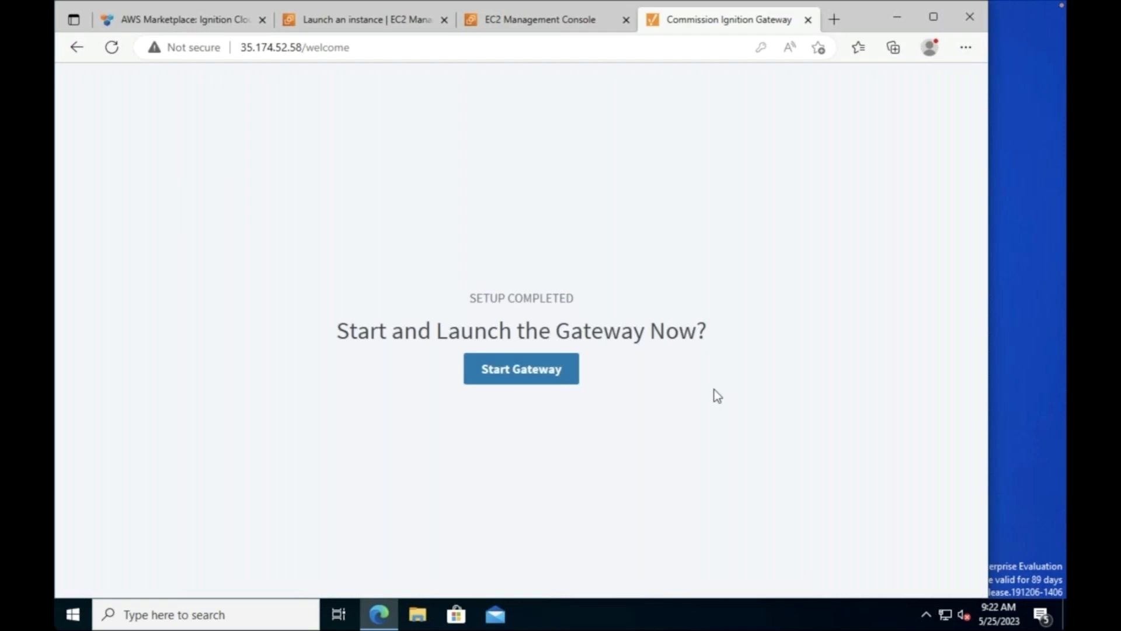
left_click(530, 380)
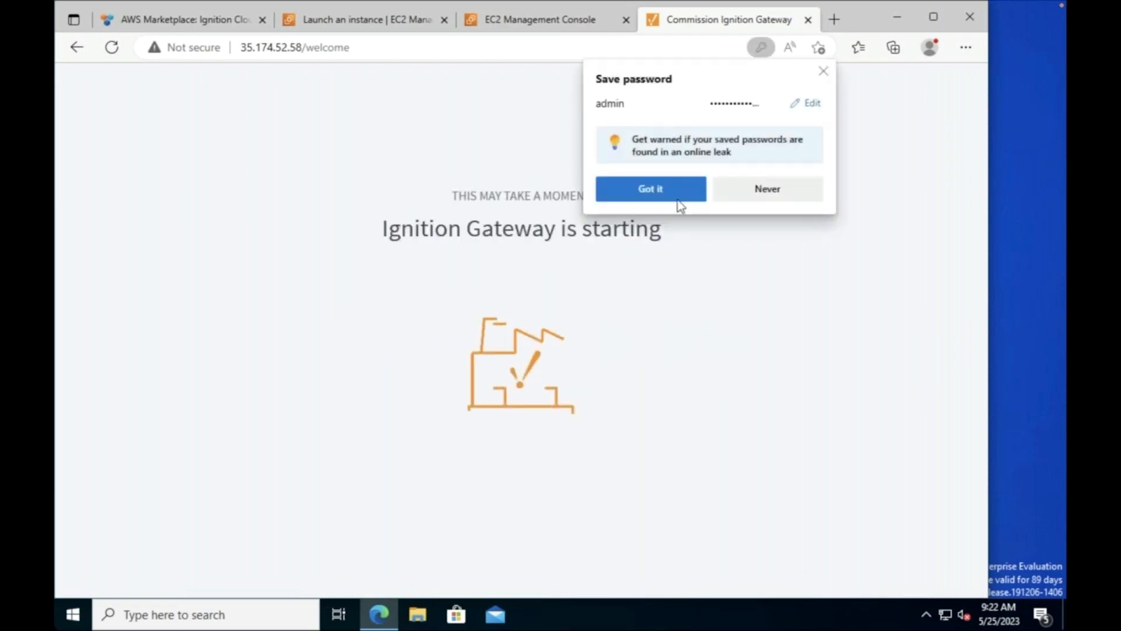
left_click(822, 73)
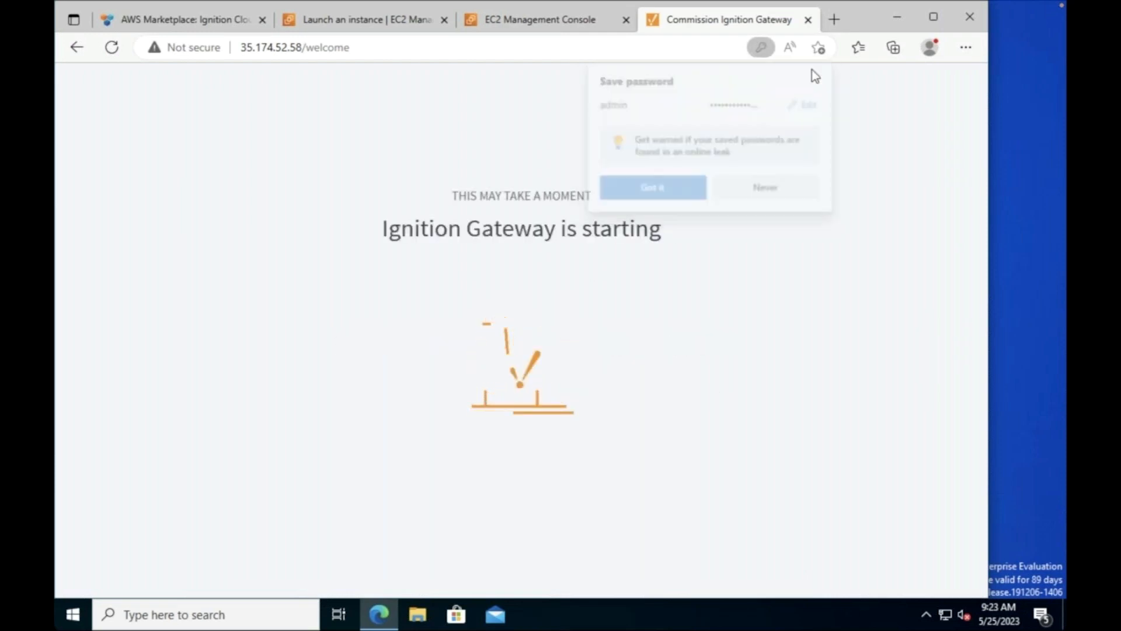
Step: Open webinar-demo from the Instances list and view its summary with public IPv4 35.174.52.58
left_click(542, 22)
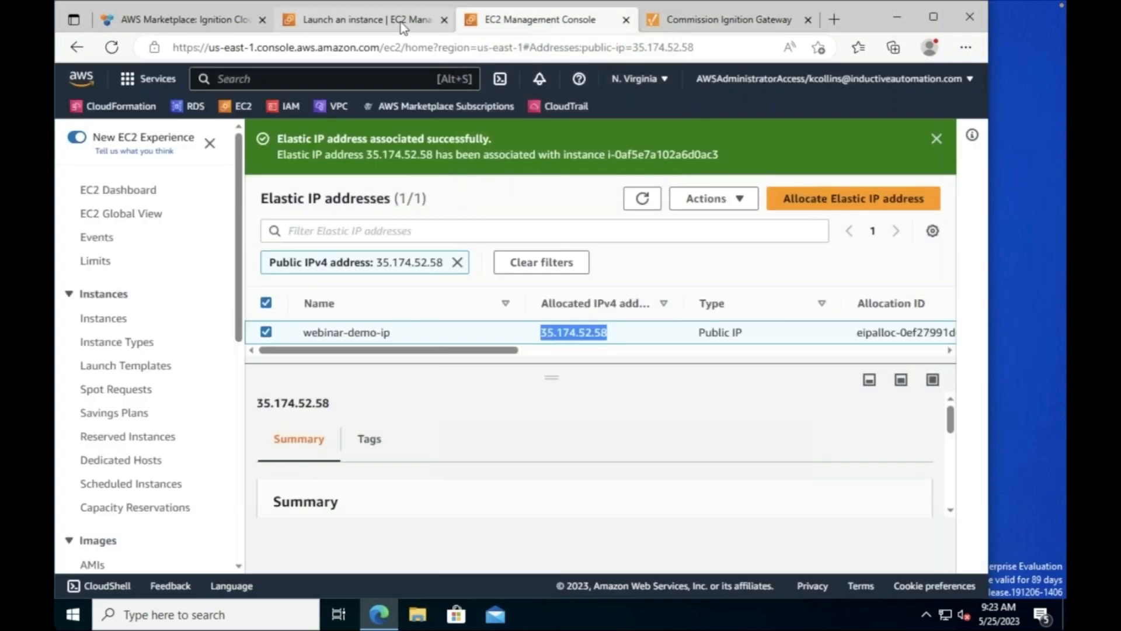
left_click(402, 23)
left_click(538, 23)
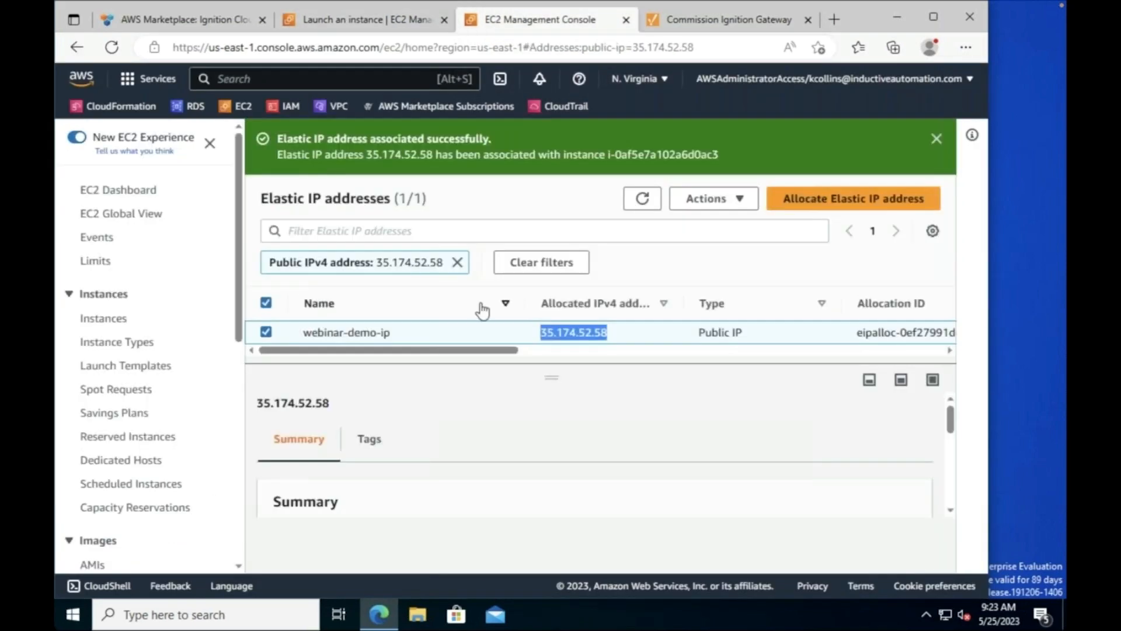
left_click(106, 318)
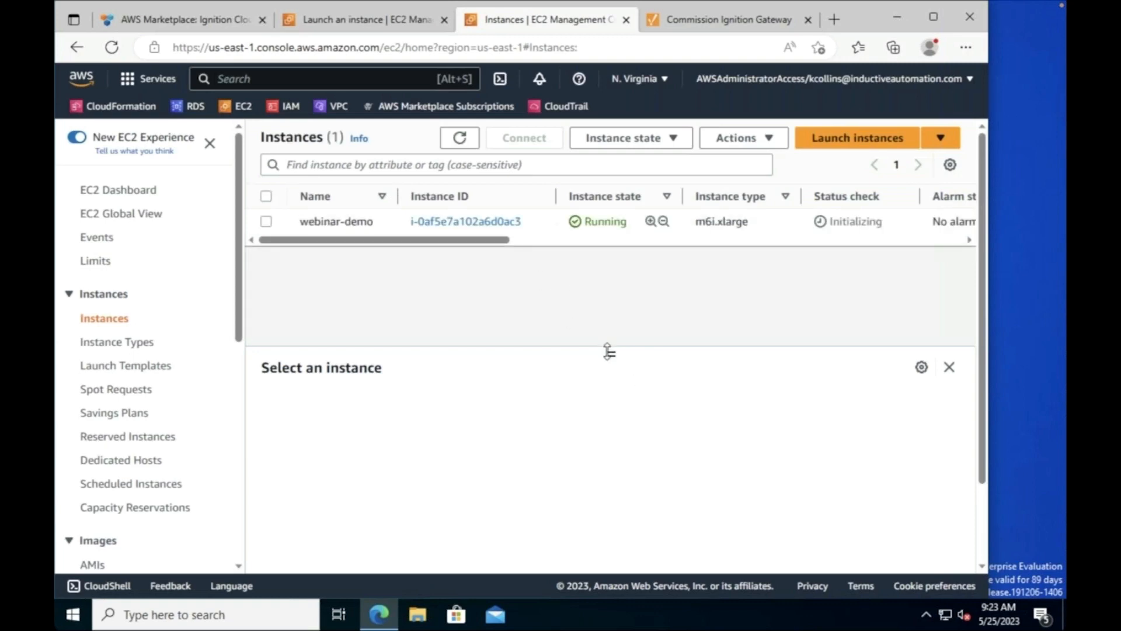
left_click_drag(608, 355, 611, 454)
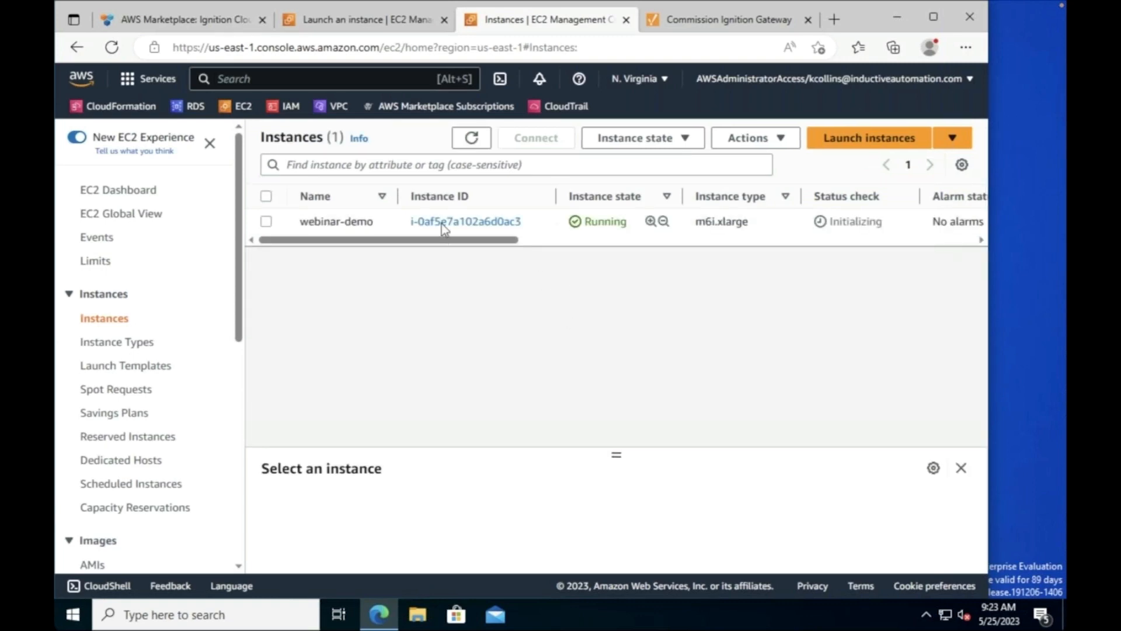
left_click(461, 224)
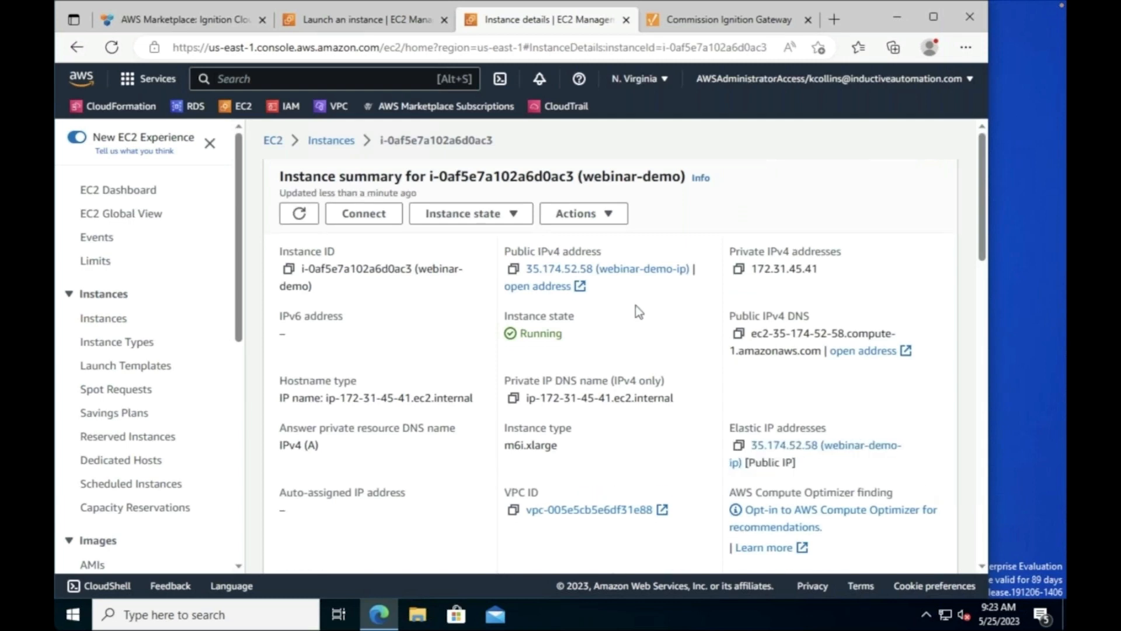
scroll(619, 326, "down", 4)
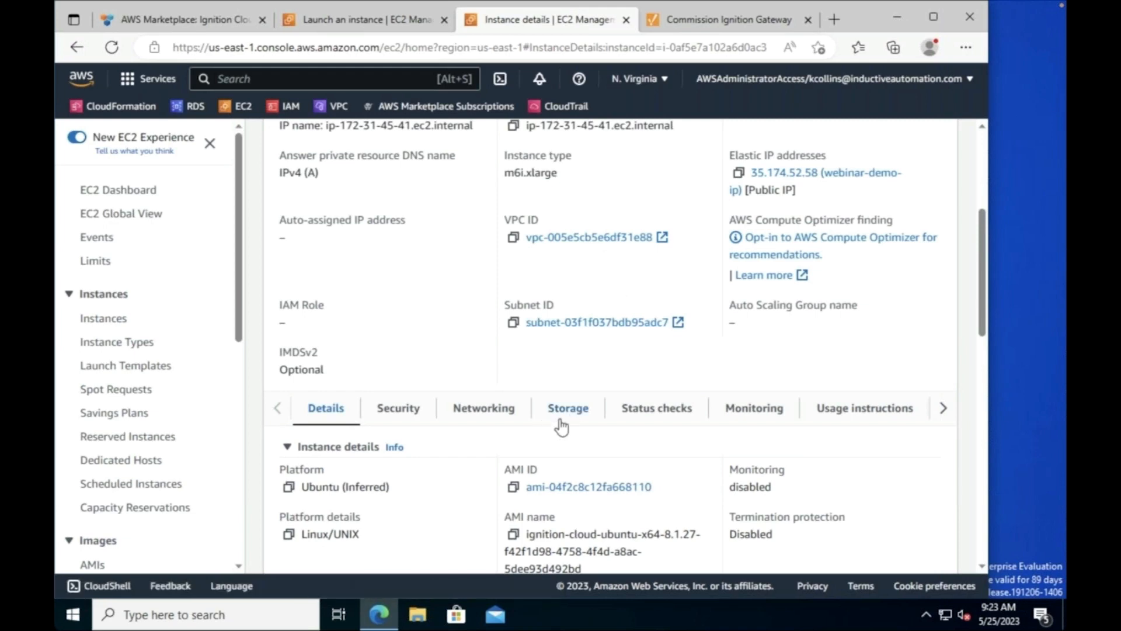
Step: Review webinar-demo's storage, networking and inbound rules for ports 443, 8883, 80 and 22
left_click(555, 420)
scroll(503, 447, "down", 5)
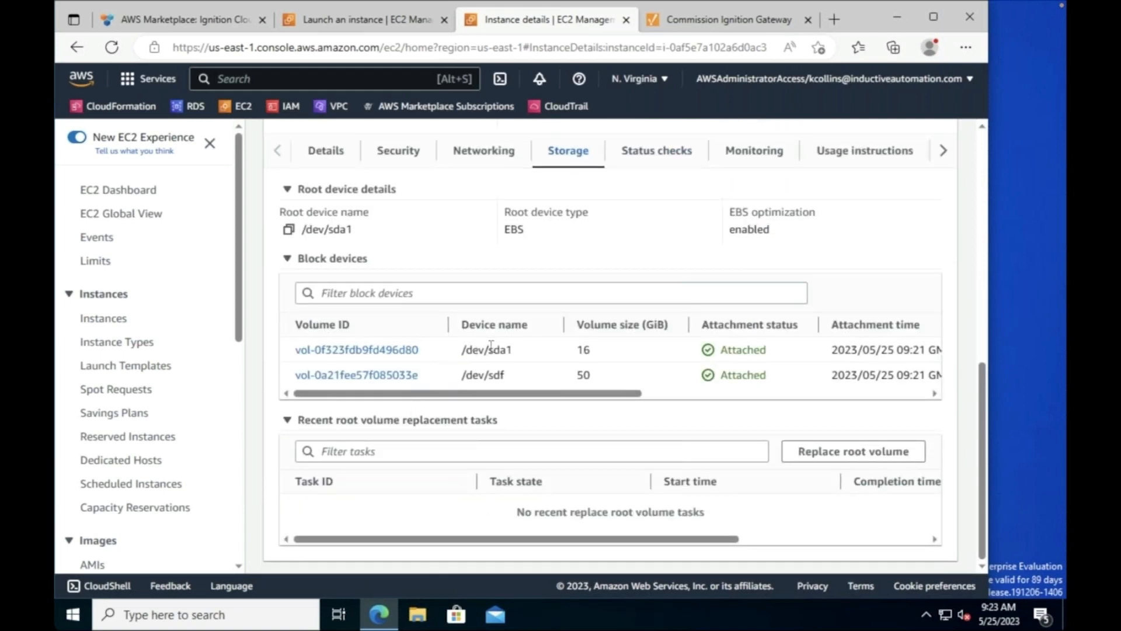
scroll(480, 262, "up", 1)
left_click(482, 234)
scroll(503, 417, "down", 1)
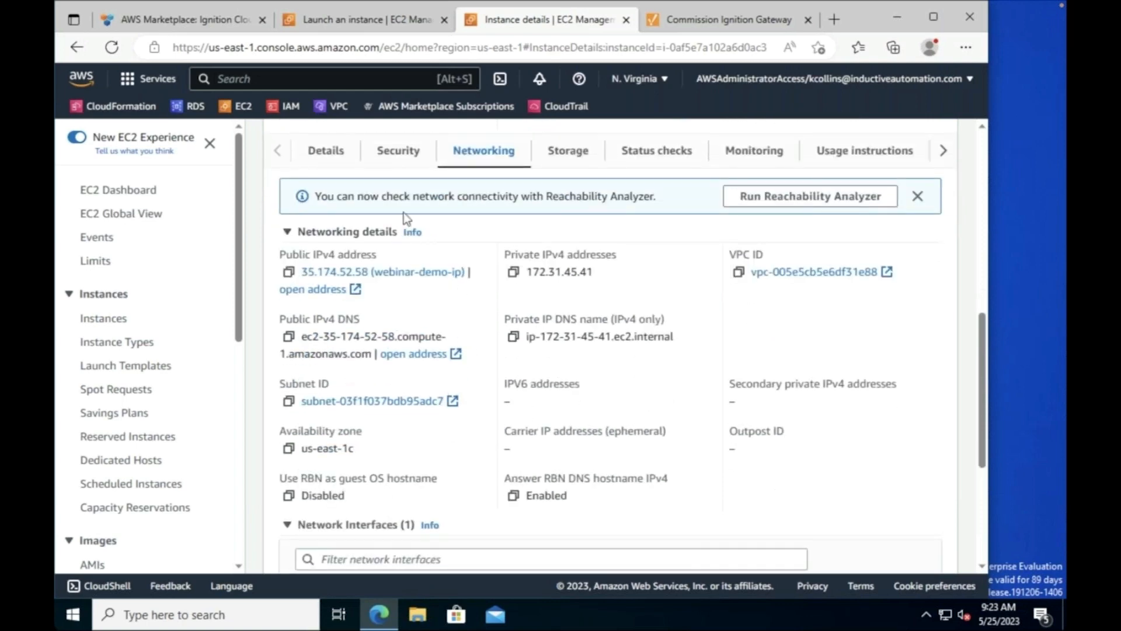
left_click(392, 157)
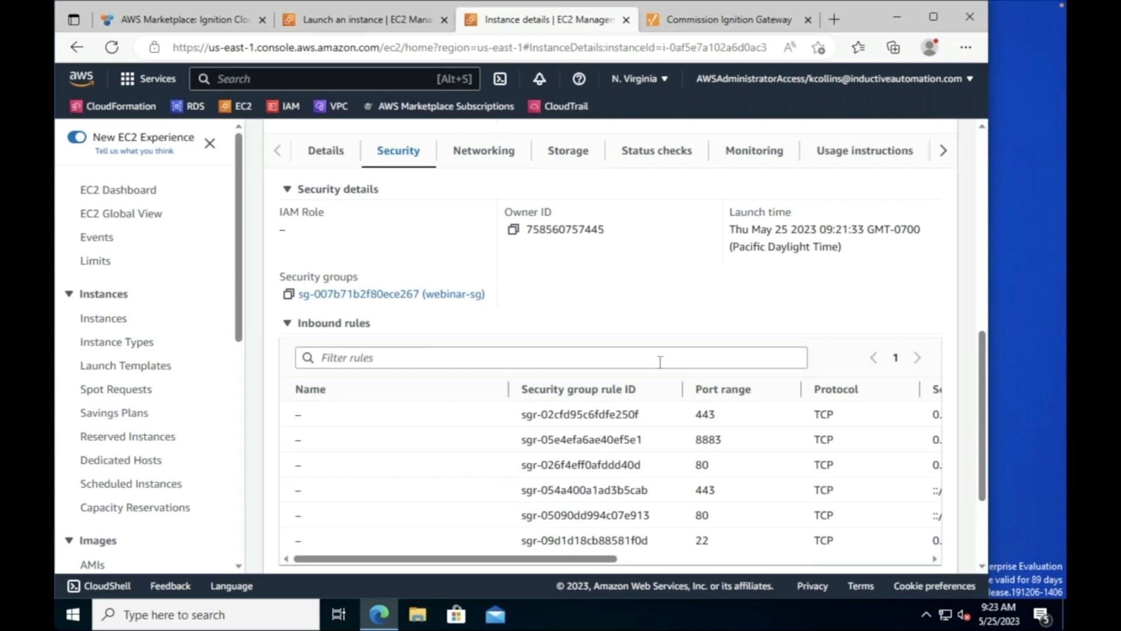
scroll(633, 299, "up", 10)
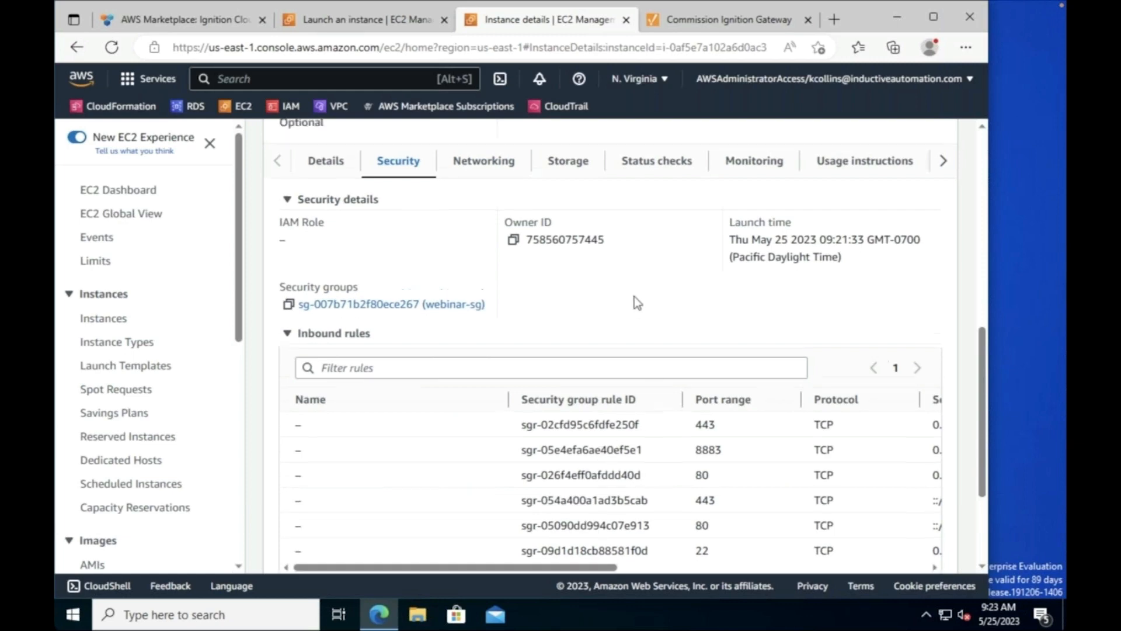
scroll(639, 292, "up", 2)
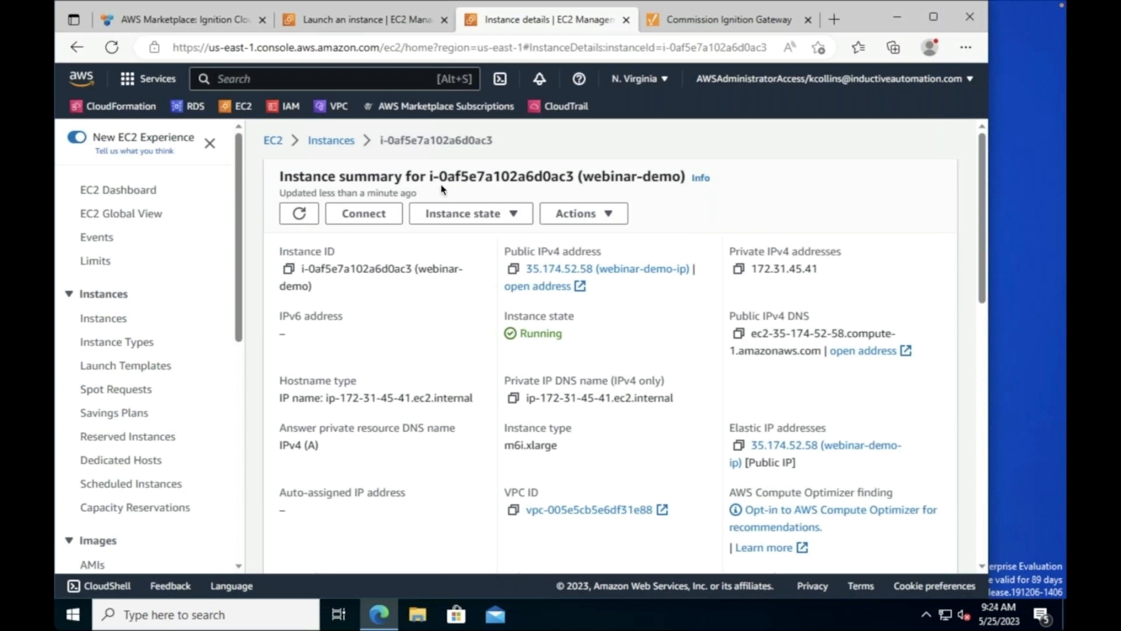
Step: Start an EC2 Instance Connect browser shell on webinar-demo as user ubuntu, then return to Ignition
left_click(379, 209)
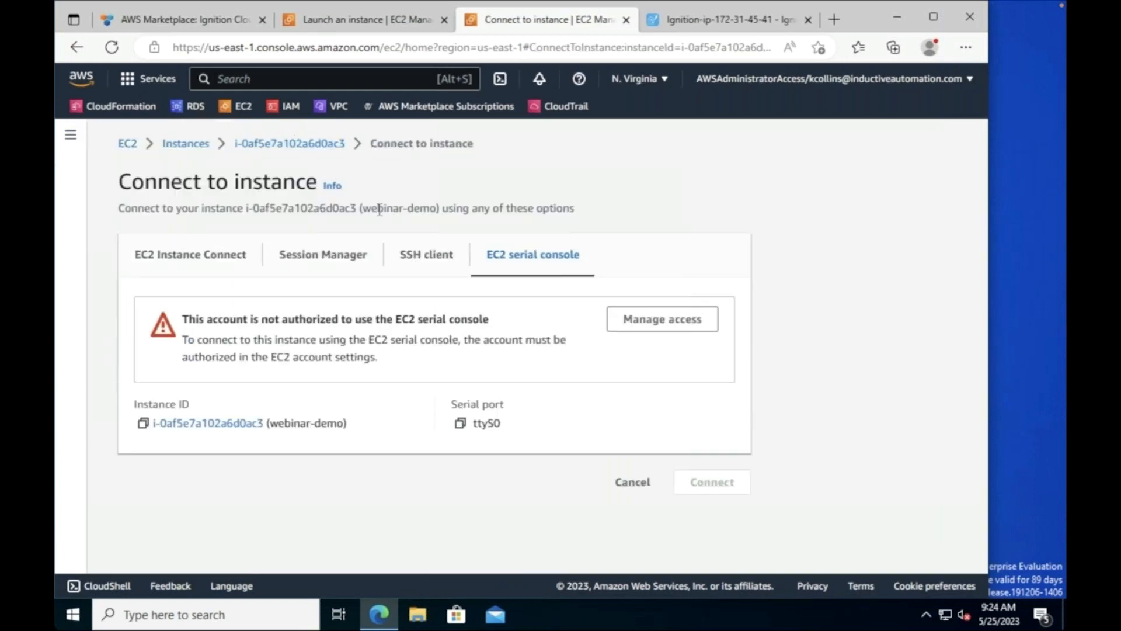
left_click(197, 260)
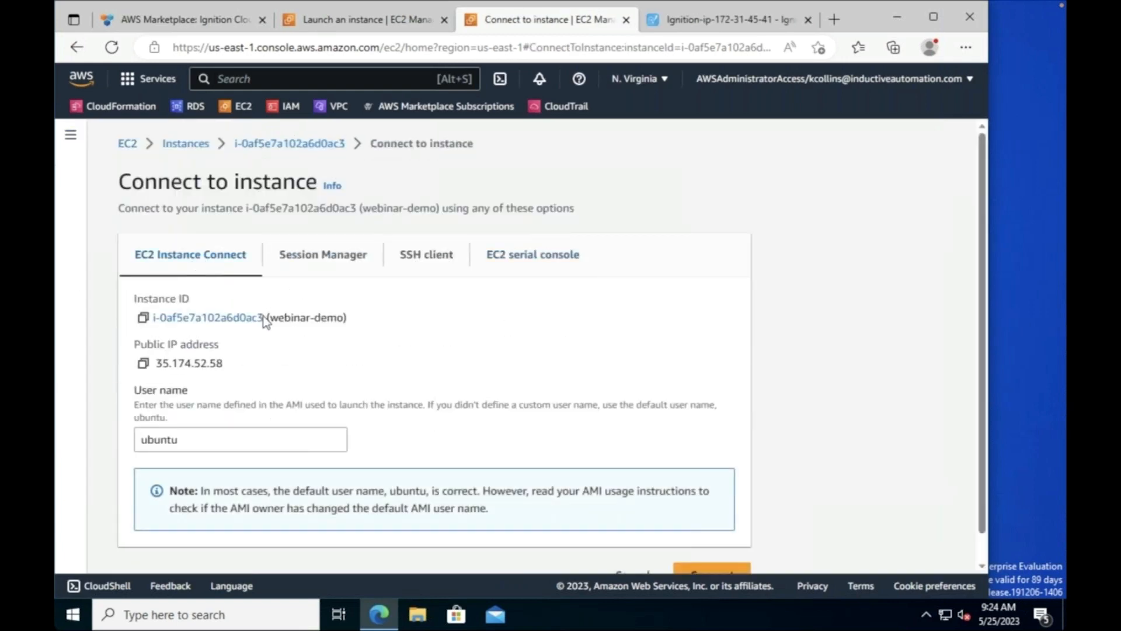
scroll(424, 369, "down", 1)
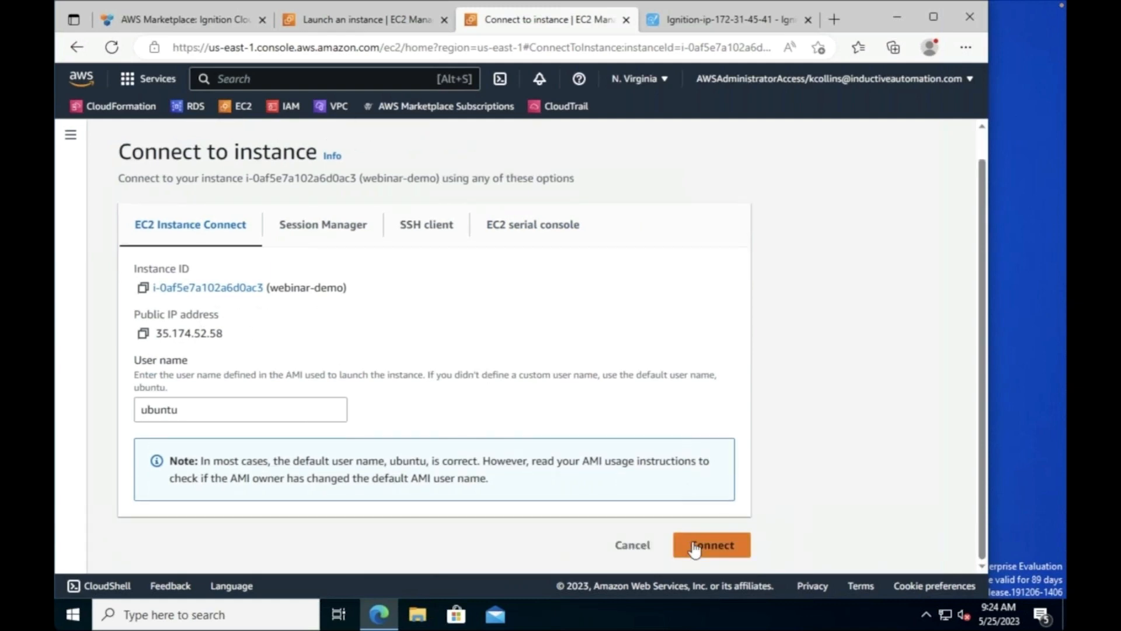
left_click(711, 545)
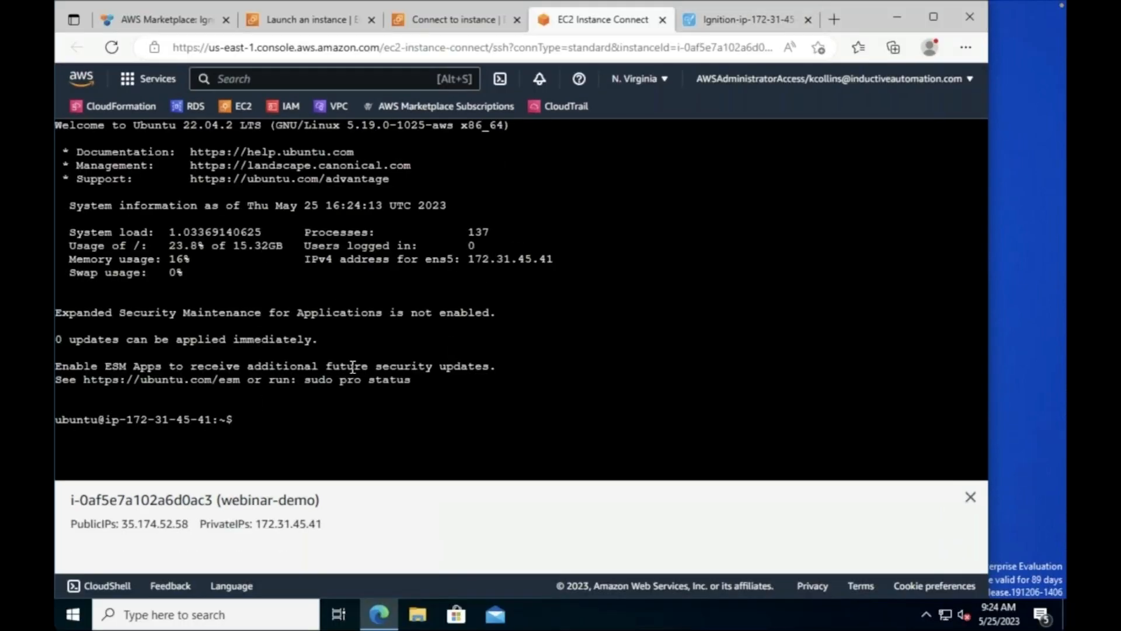
left_click(766, 20)
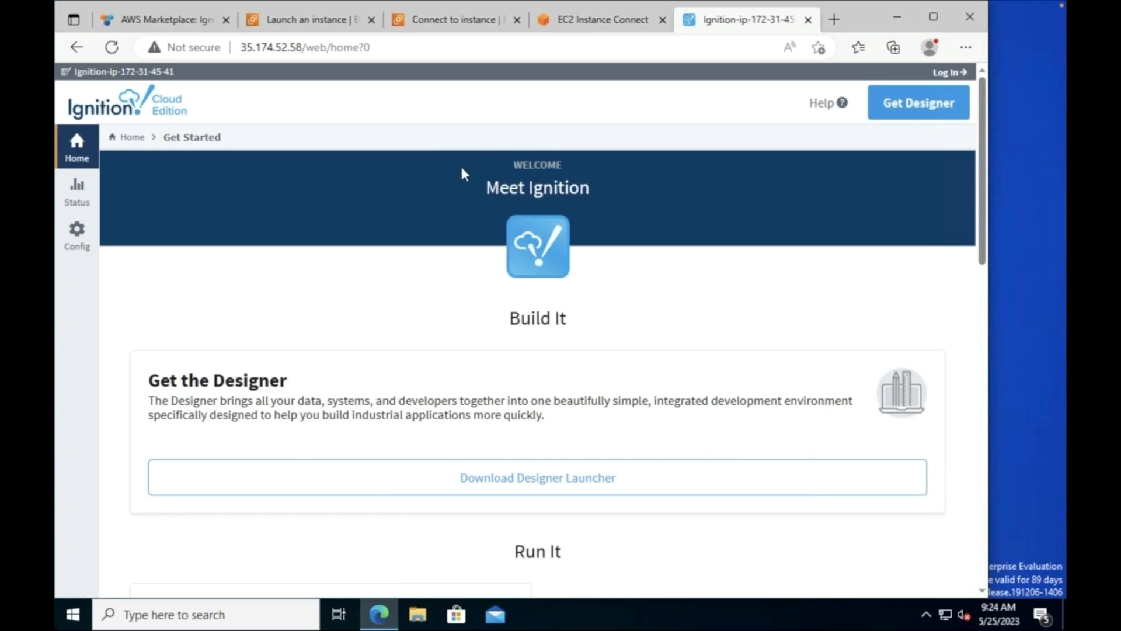
Step: Paste and run the sudo certbot certonly command for webinar.ignition.guru in the instance terminal
left_click(594, 24)
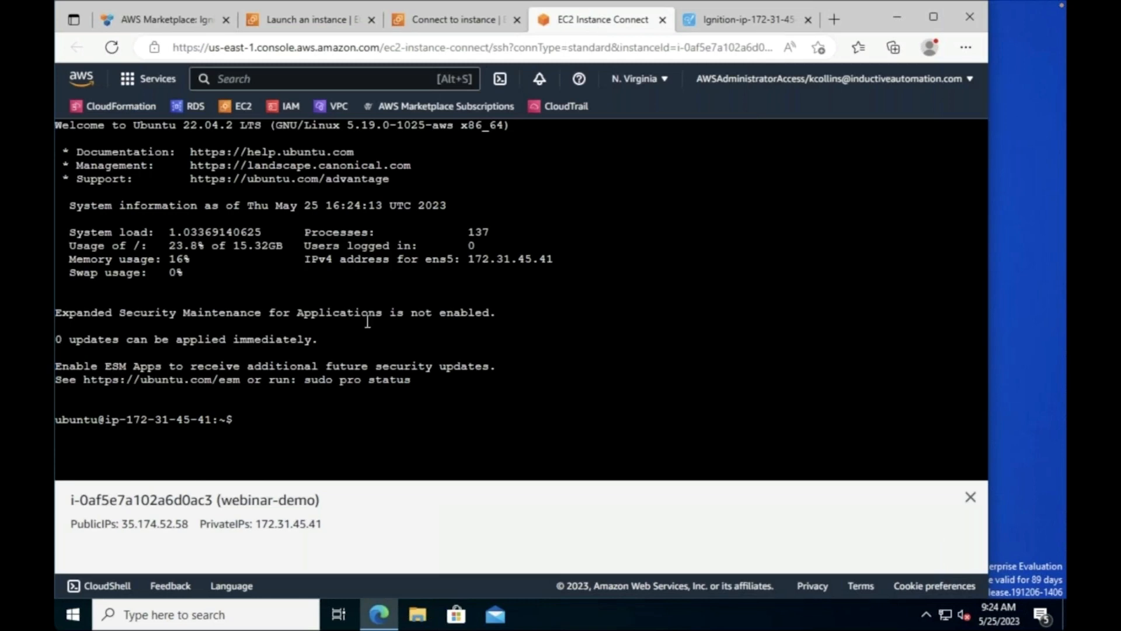
right_click(487, 355)
left_click(552, 239)
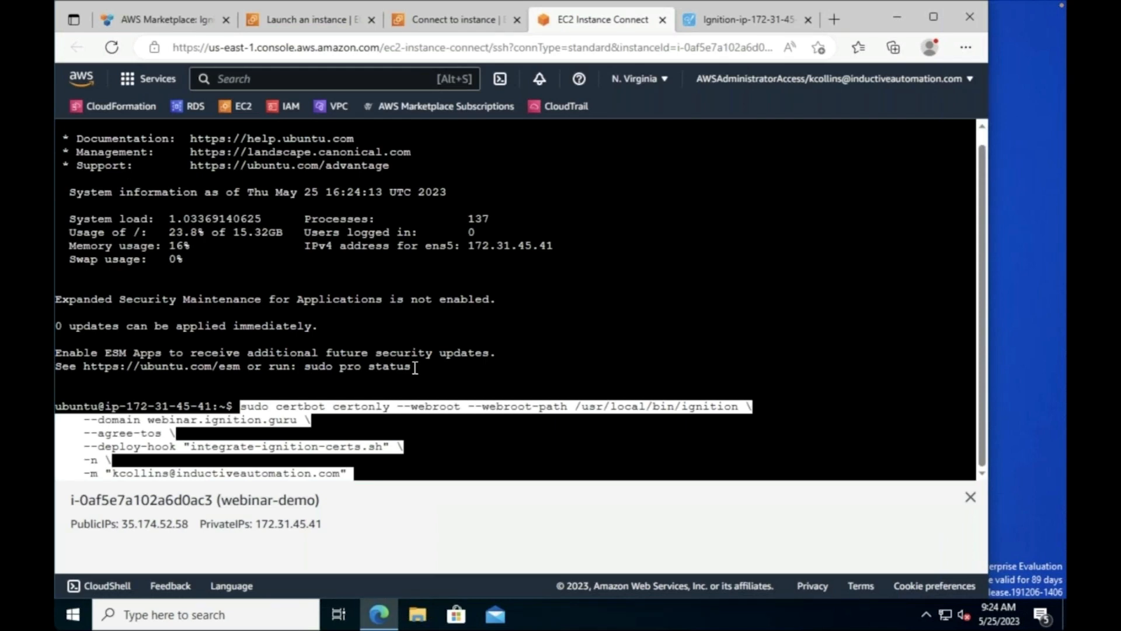
key("Return")
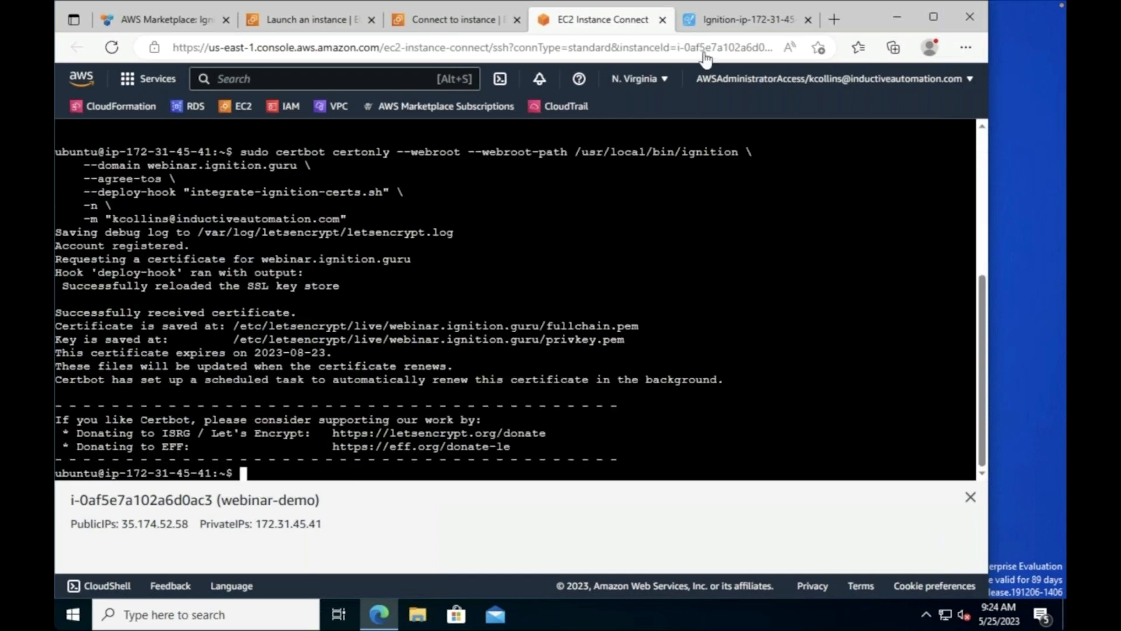
left_click(706, 20)
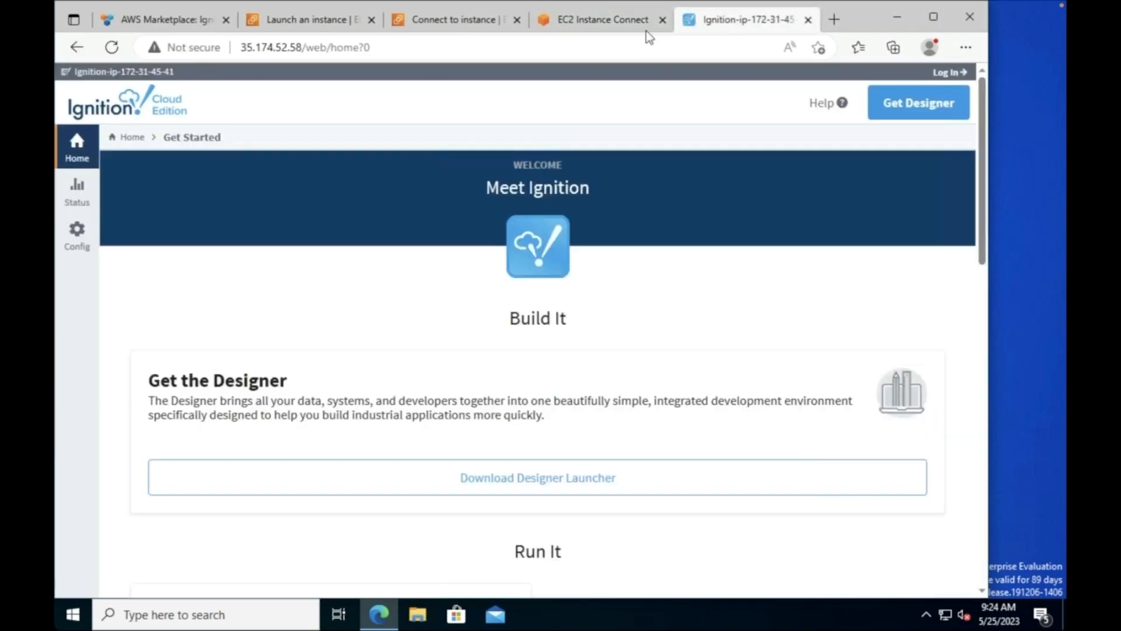
left_click(498, 46)
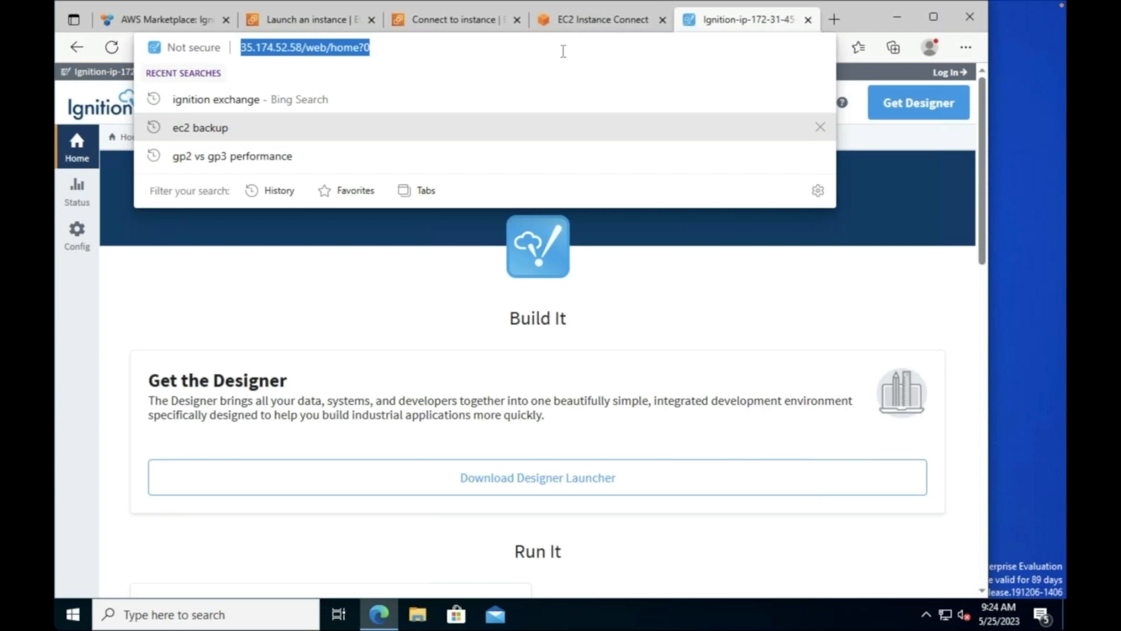
type("webinar.ignition.guru")
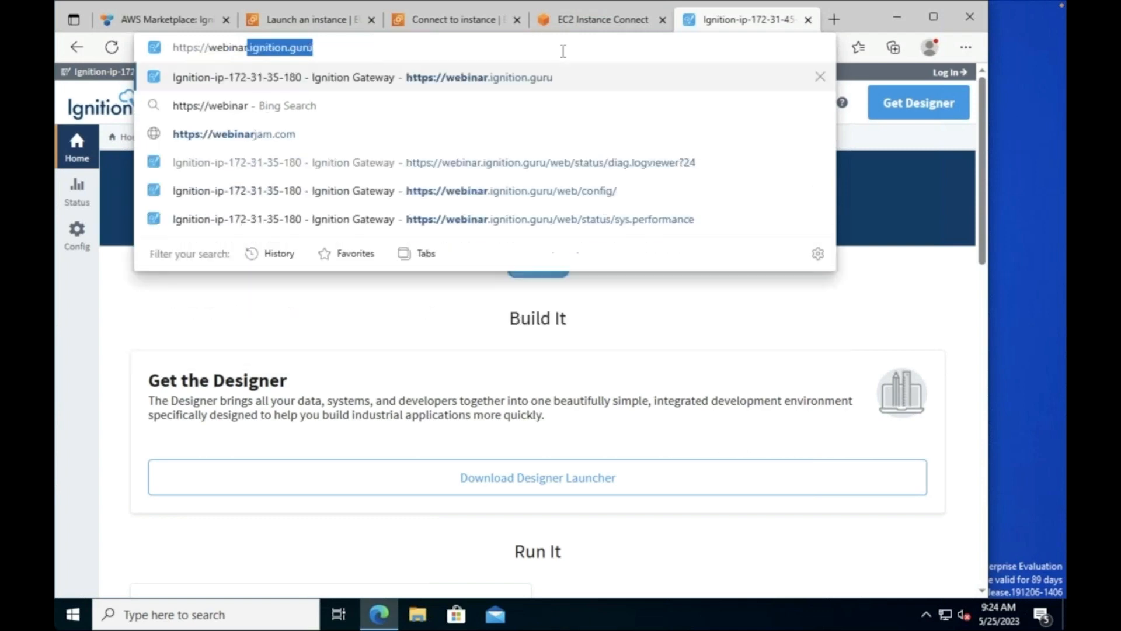
key("Return")
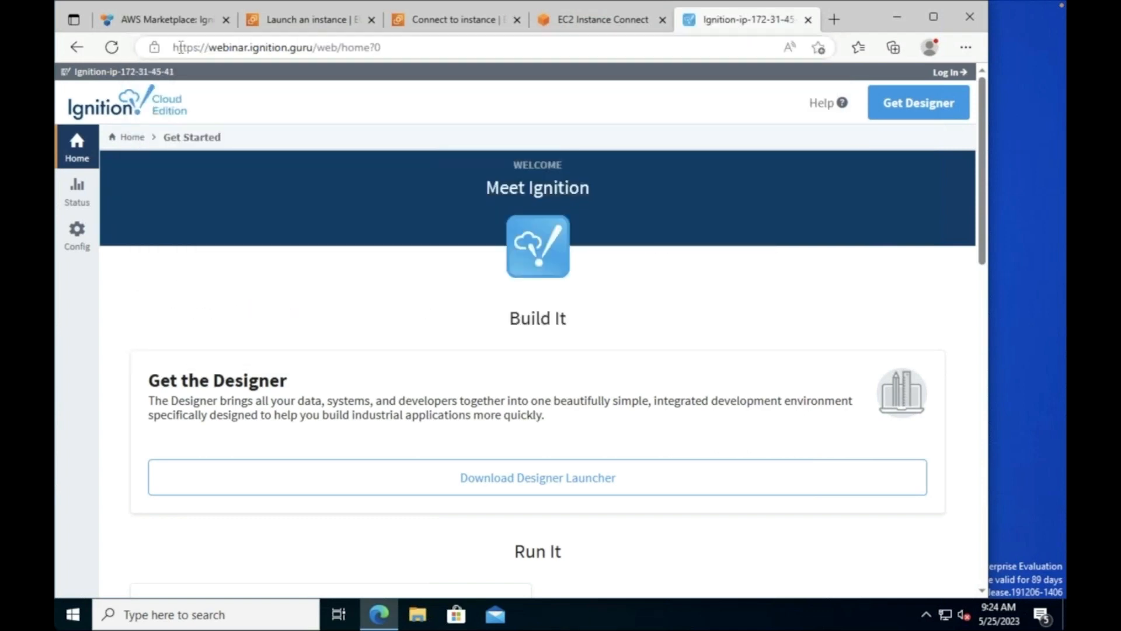
Step: Try signing into the gateway's Config area as admin with the account password
left_click(74, 238)
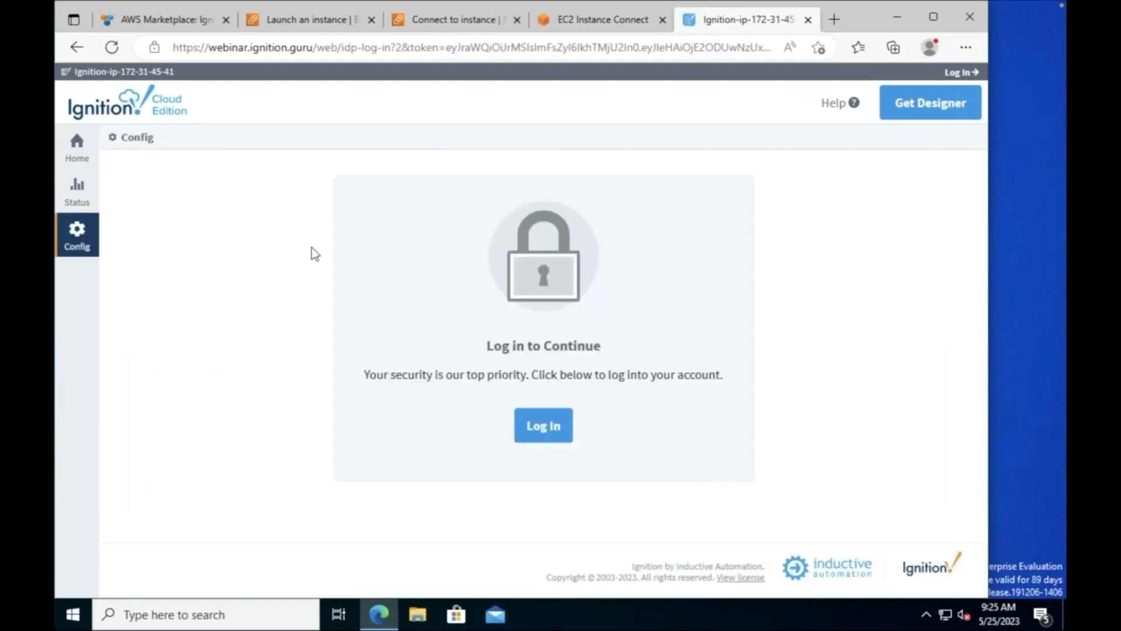
left_click(562, 431)
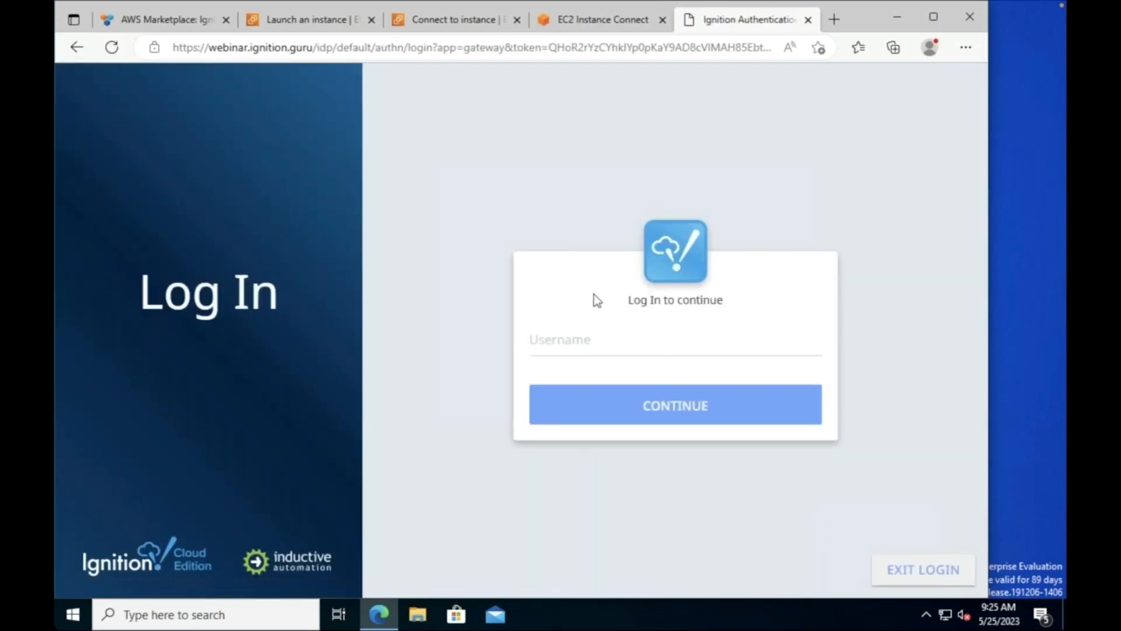
type("admin")
key("Return")
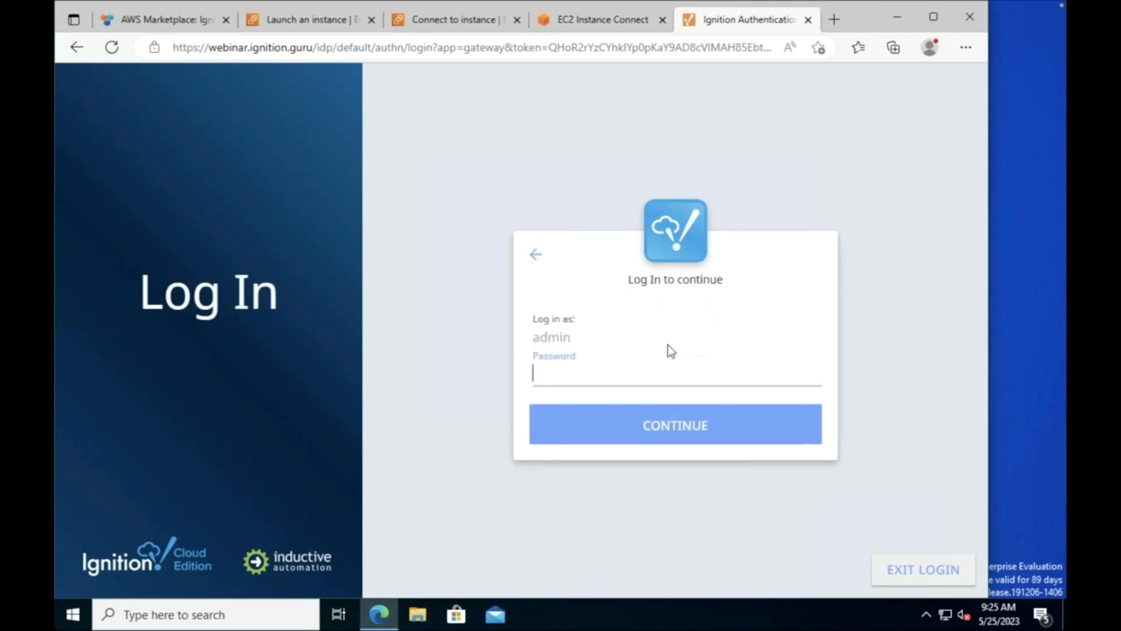
type("•••••••••••••••••••••")
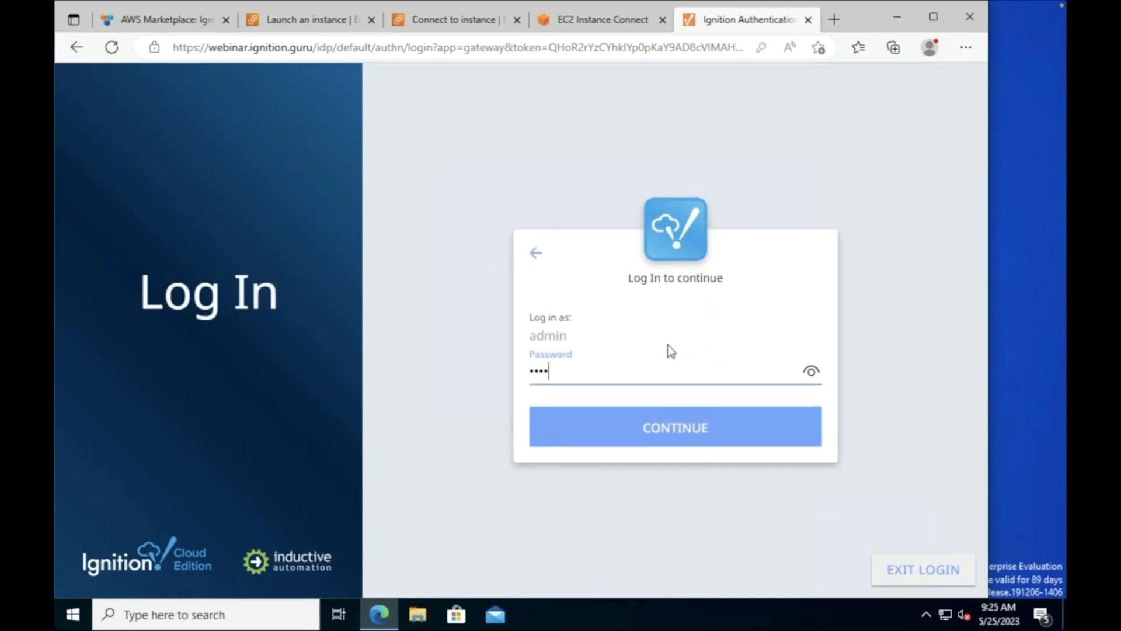
key("Return")
key("BackSpace")
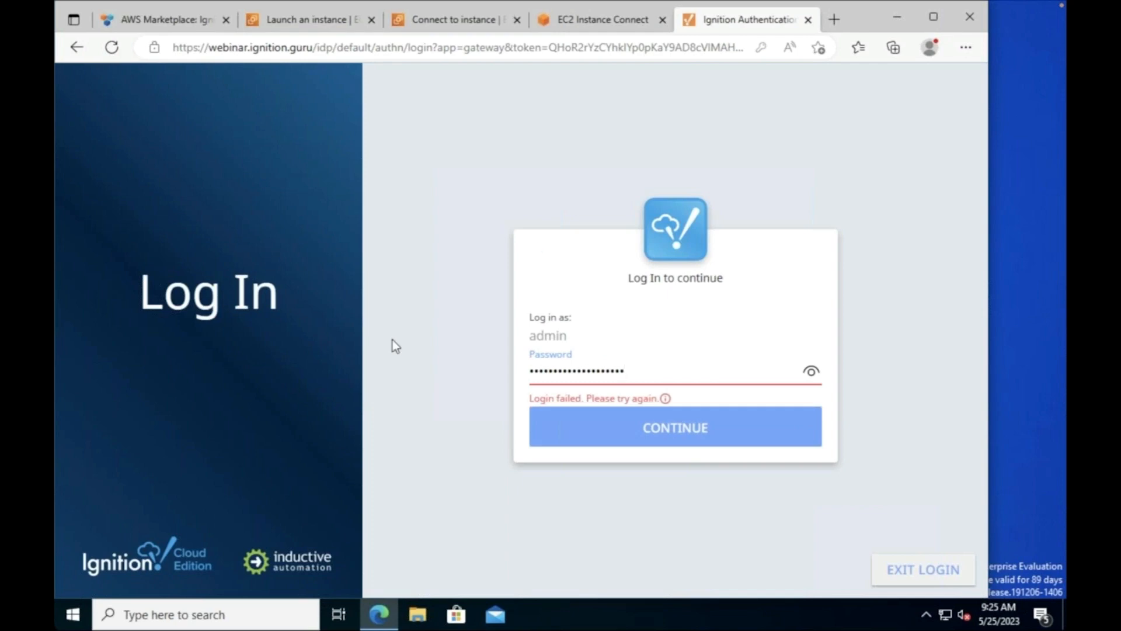
Step: In /usr/local/bin/ignition, switch to the ignition user and restart the gateway with ./gwcmd.sh -r
left_click(588, 17)
type("cd /usr/")
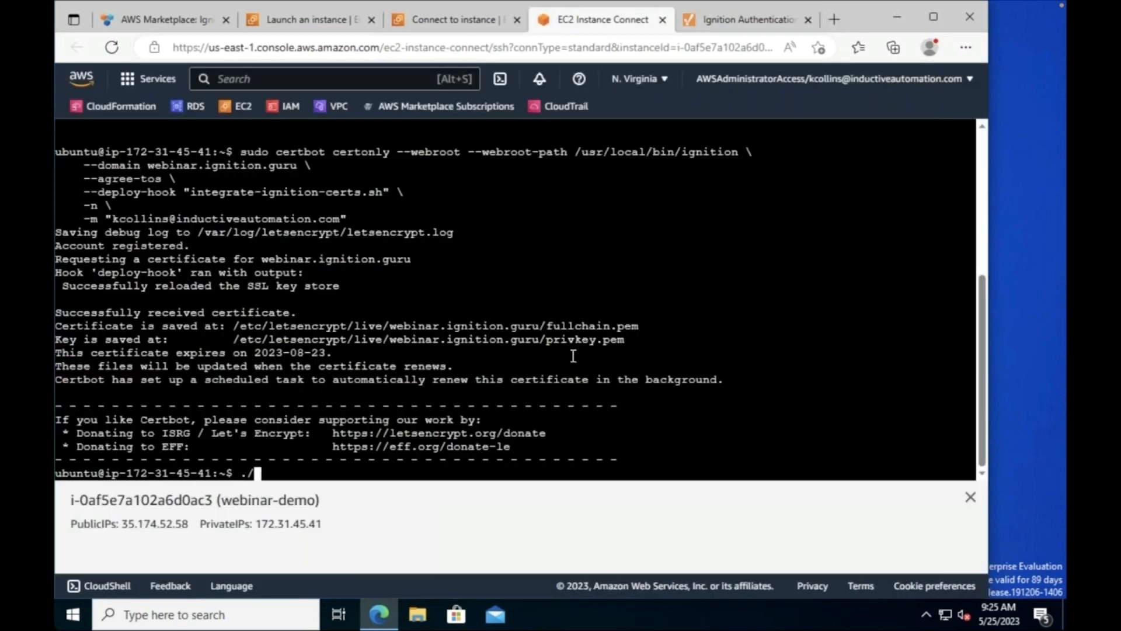
type("local/bin/ignition")
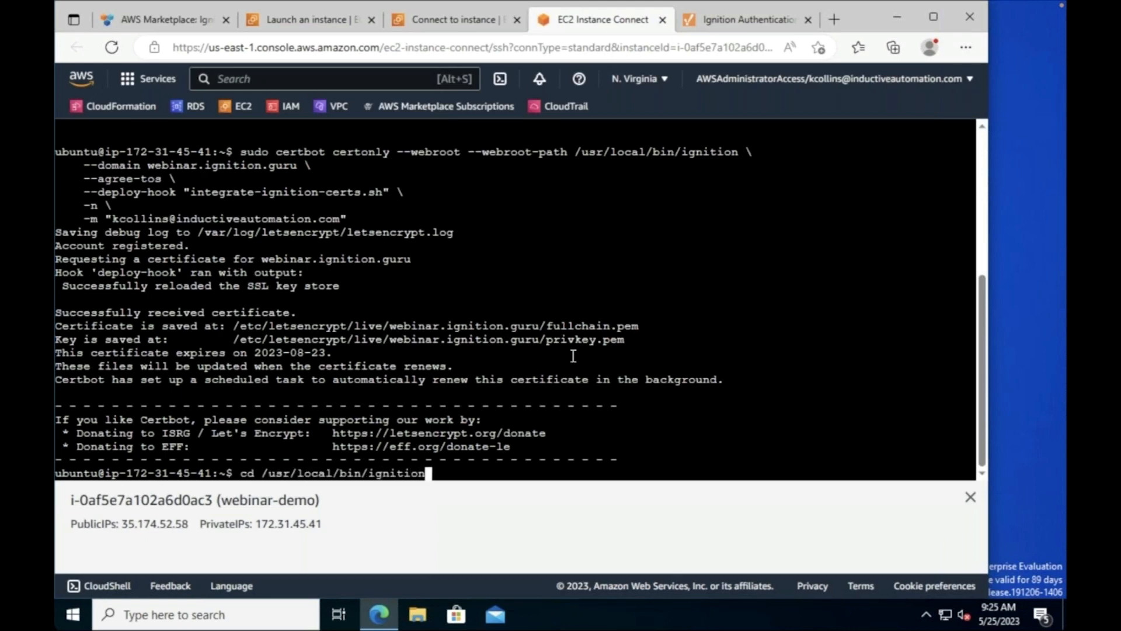
key("Return")
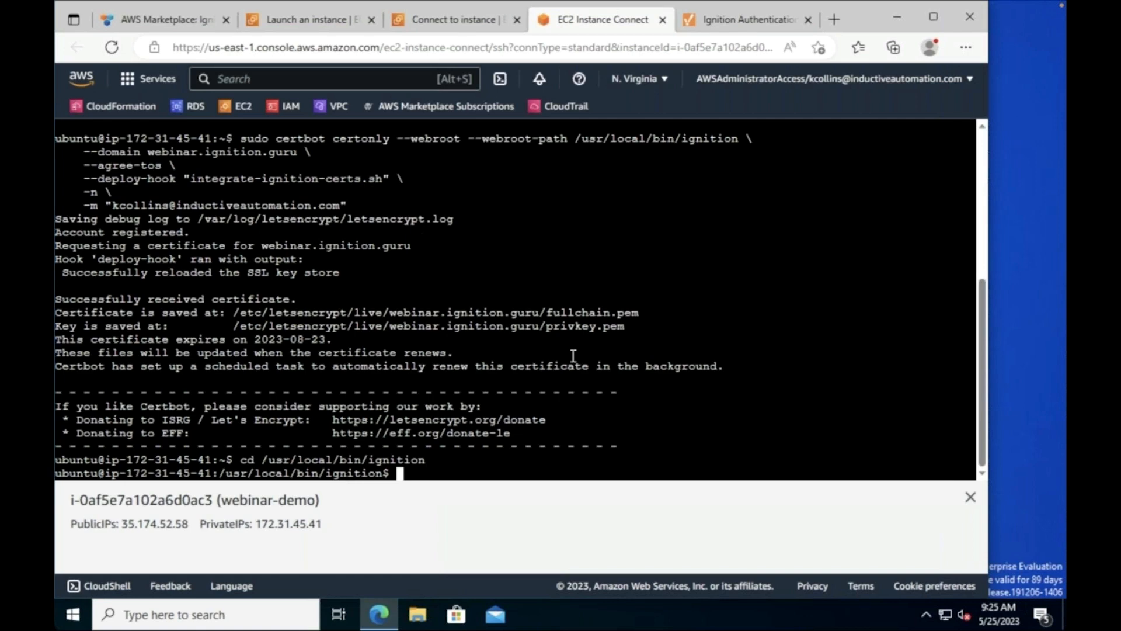
type("sudo su ignition")
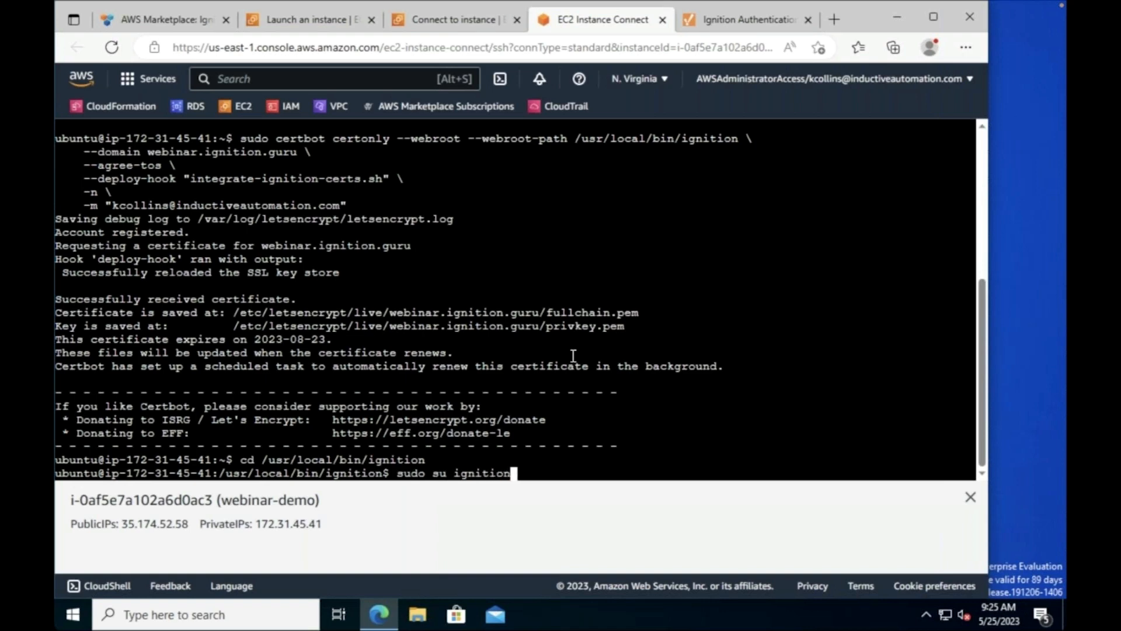
key("Return")
type("./gwcmd.sh -r")
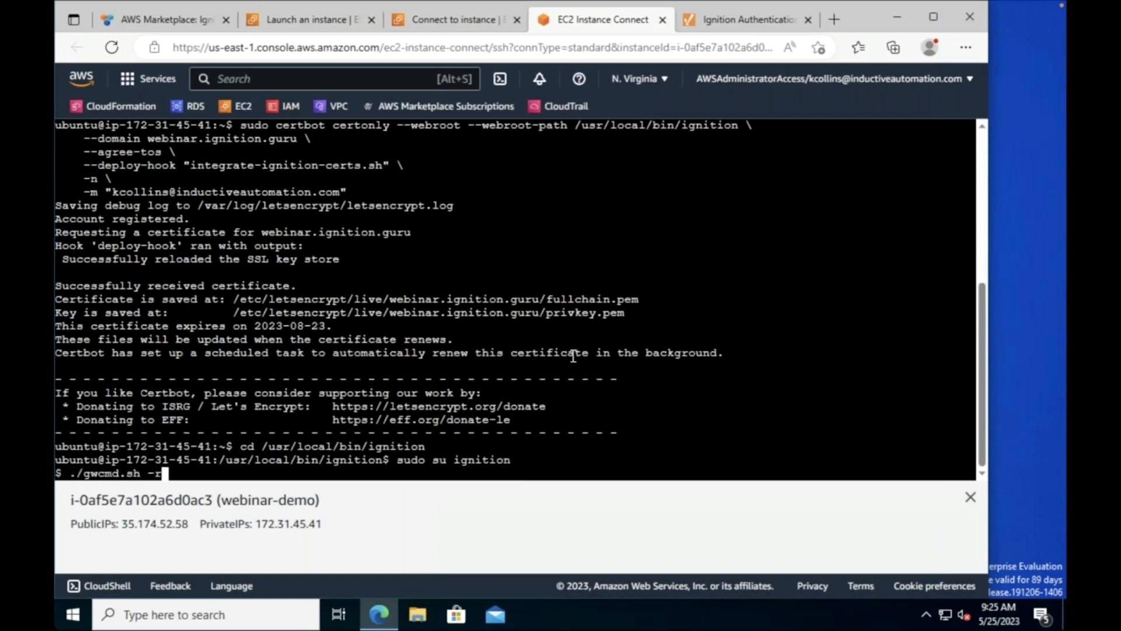
key("Return")
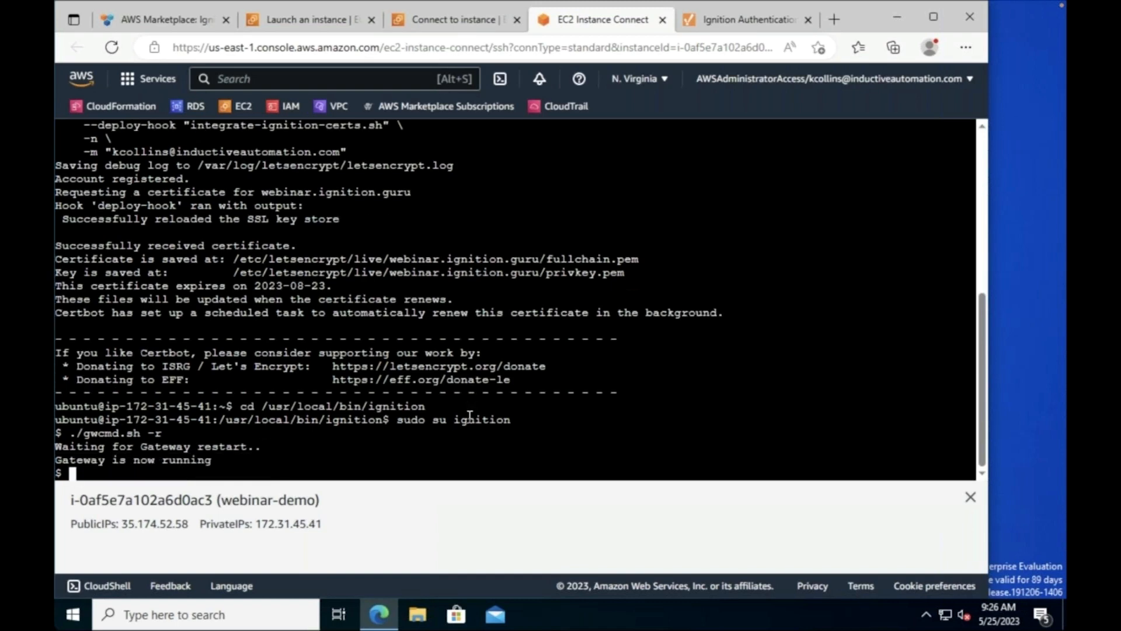
Step: Display the gwcmd help text with ./gwcmd.sh --help
key("Up")
key("BackSpace")
key("BackSpace")
key("BackSpace")
key("BackSpace")
type("/")
key("BackSpace")
type("./gwcmd.sh ")
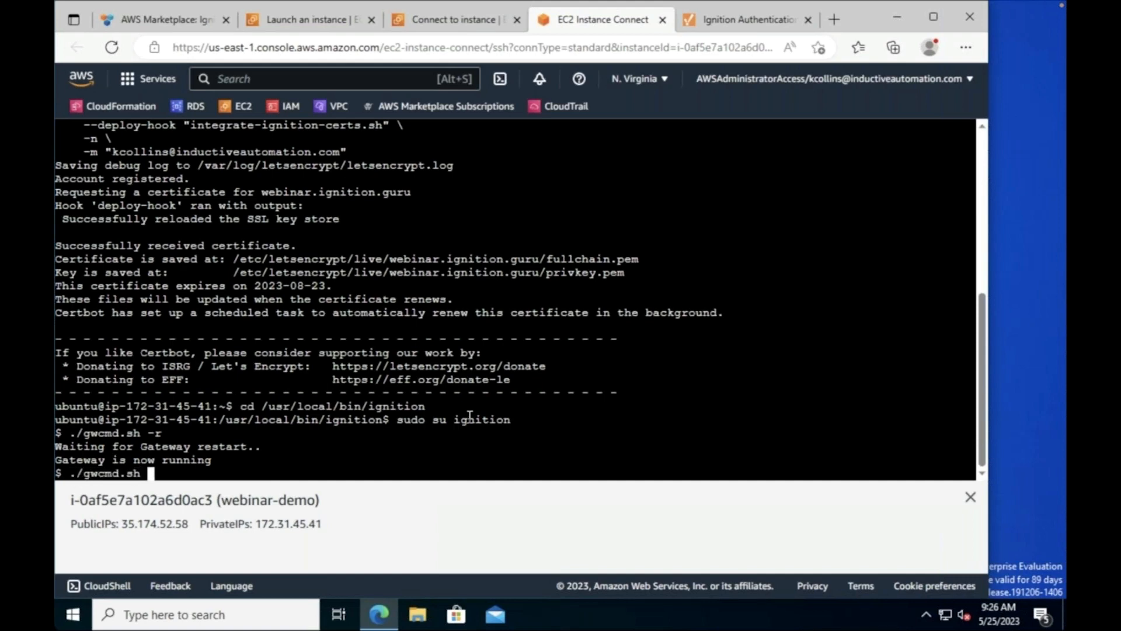
type("--help")
key("Return")
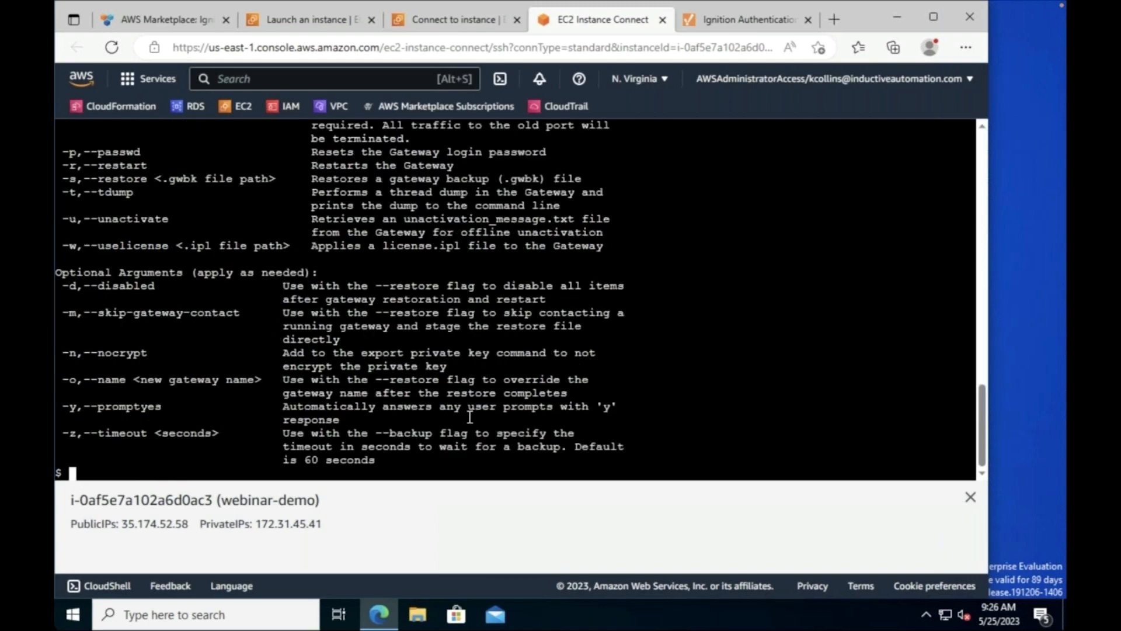
Step: Reset the gateway login password with ./gwcmd.sh -p, then restart the gateway
key("Up")
key("BackSpace")
key("BackSpace")
key("BackSpace")
key("BackSpace")
type("./gwcmd.sh -p")
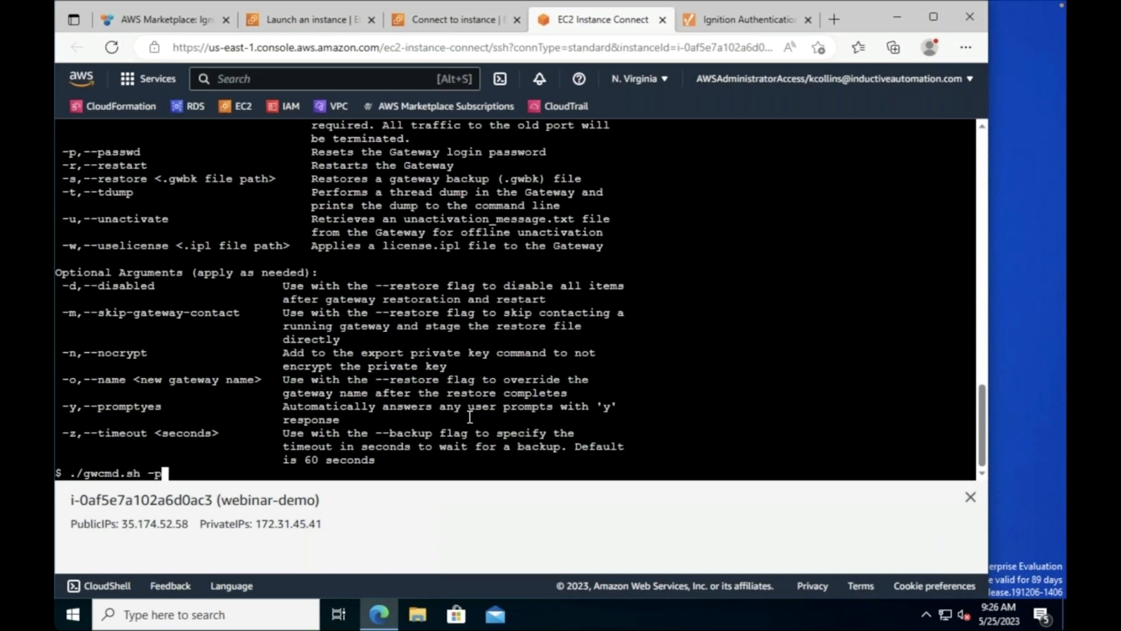
key("Return")
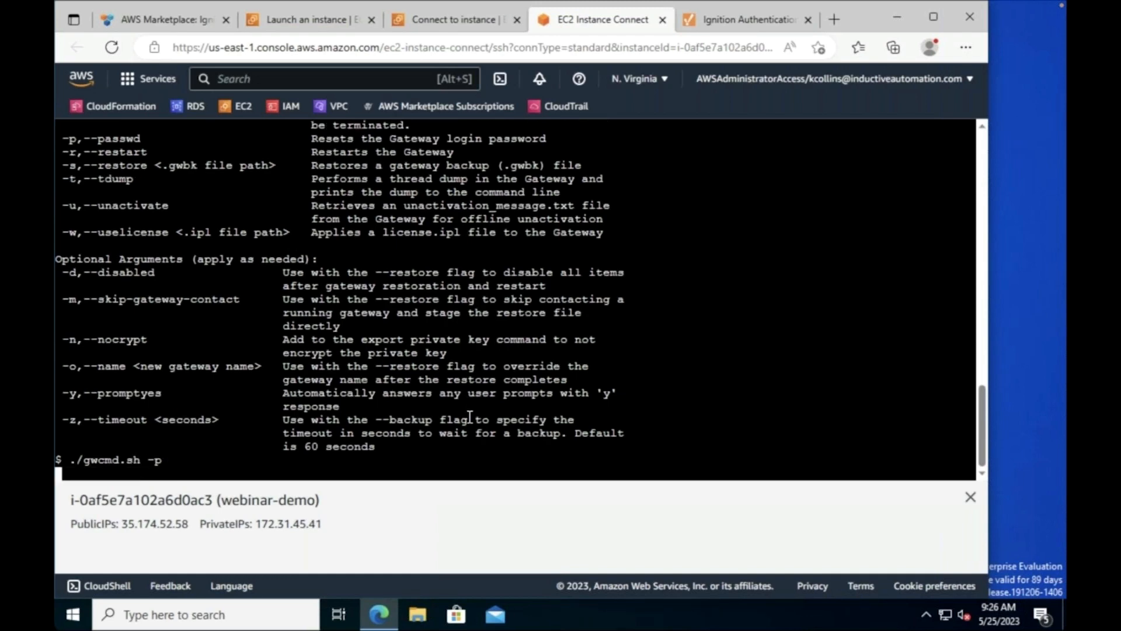
type("./")
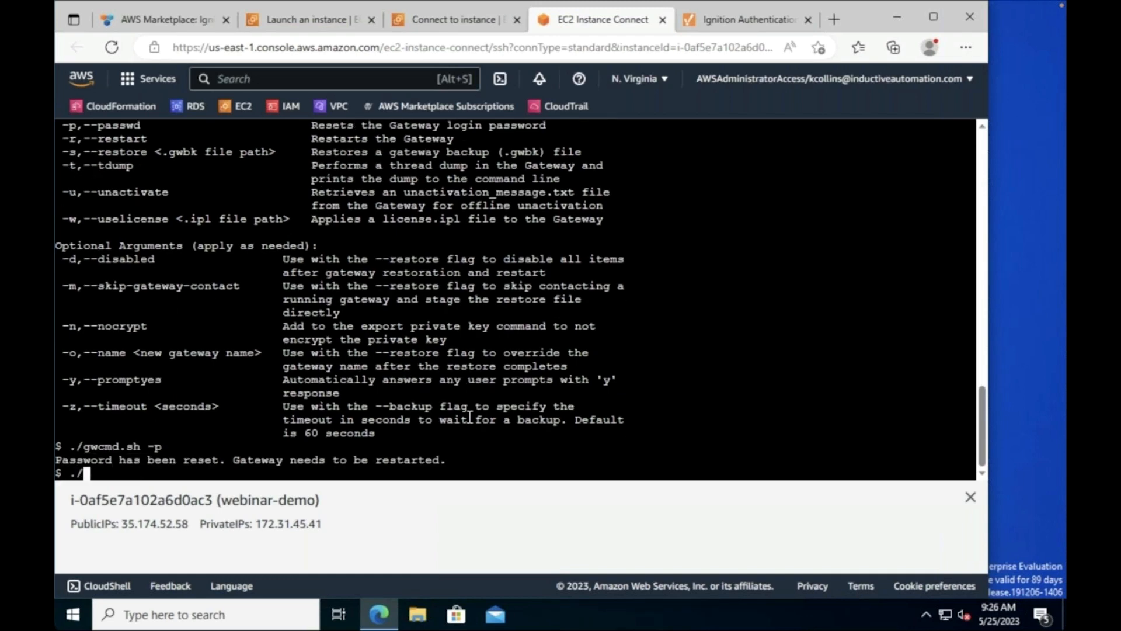
type("gmcmd.sh -r")
key("Return")
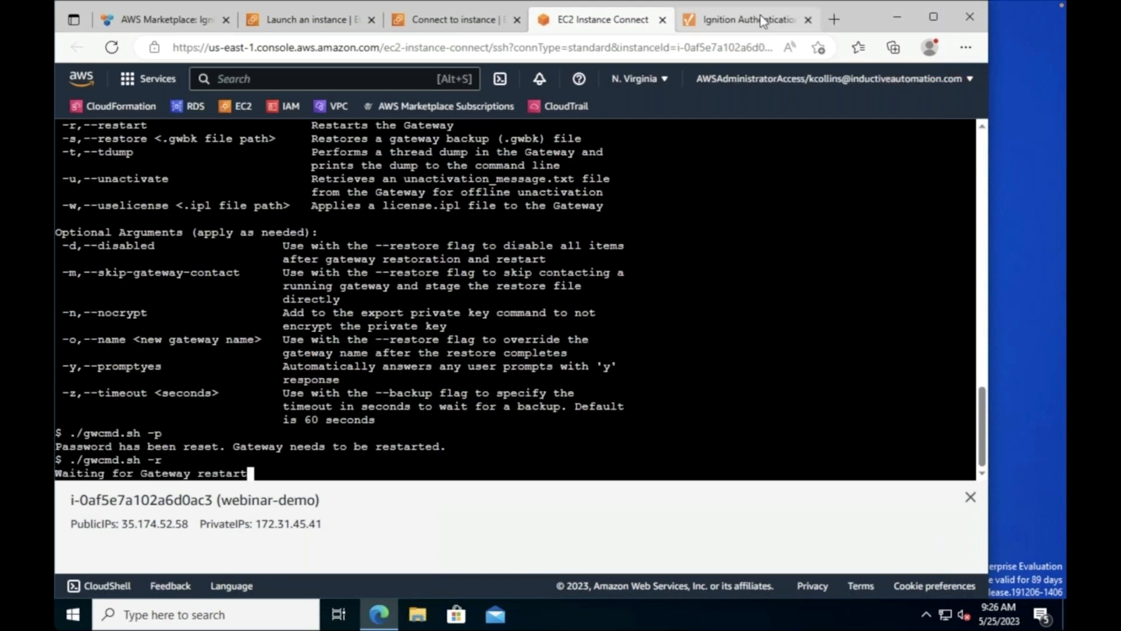
left_click(761, 17)
left_click(605, 47)
type("webinar.ig")
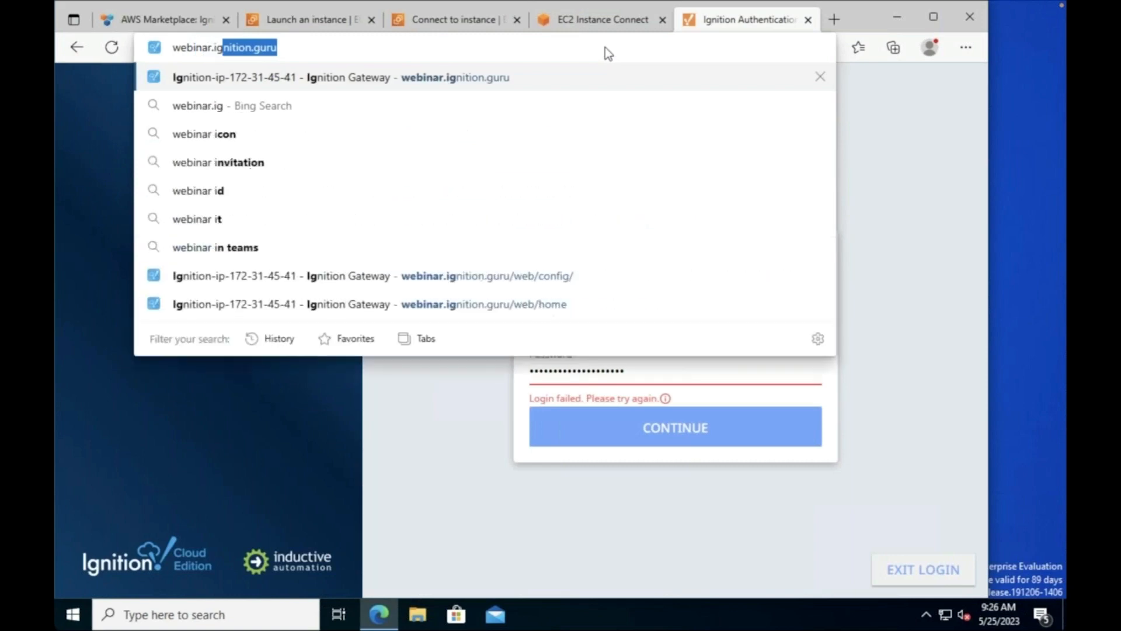
key("Return")
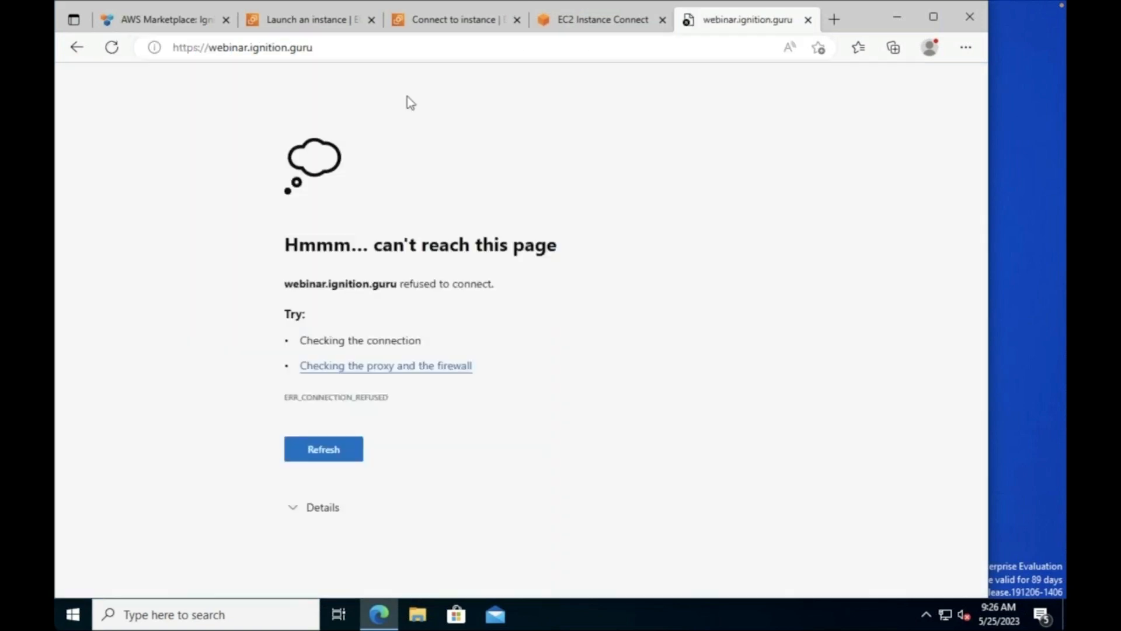
left_click(491, 51)
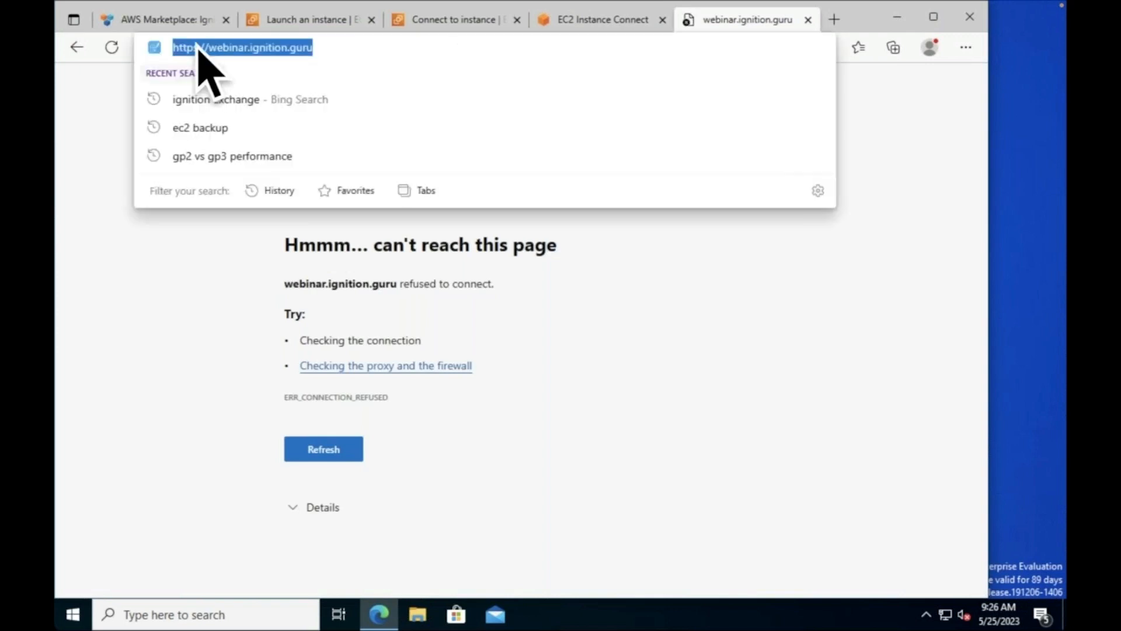
left_click(199, 47)
key("BackSpace")
key("Return")
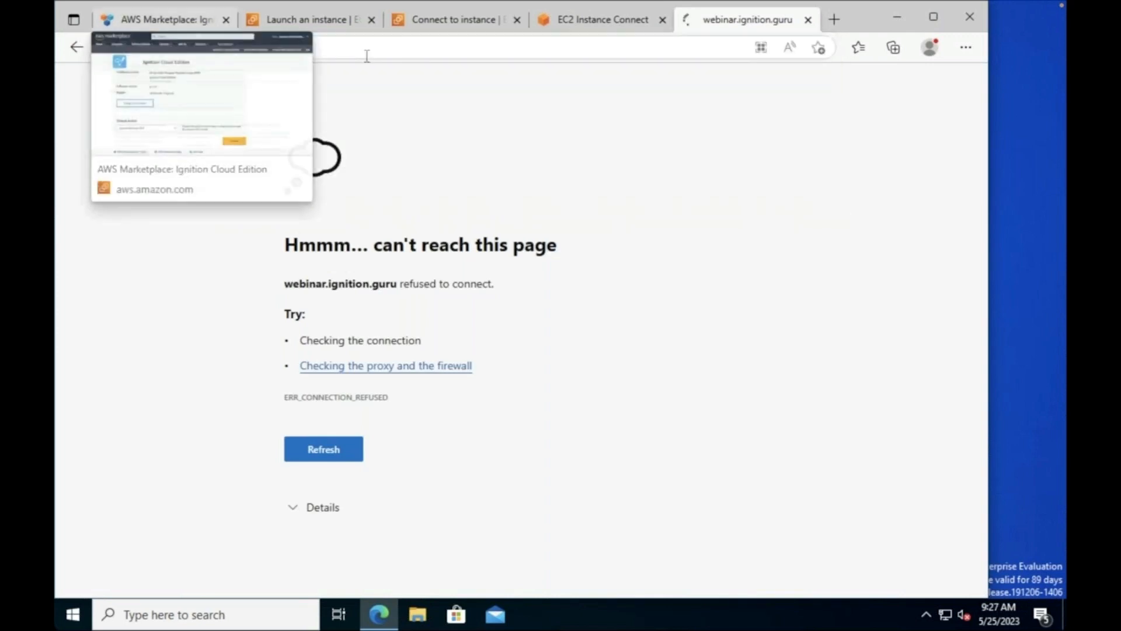
left_click(368, 54)
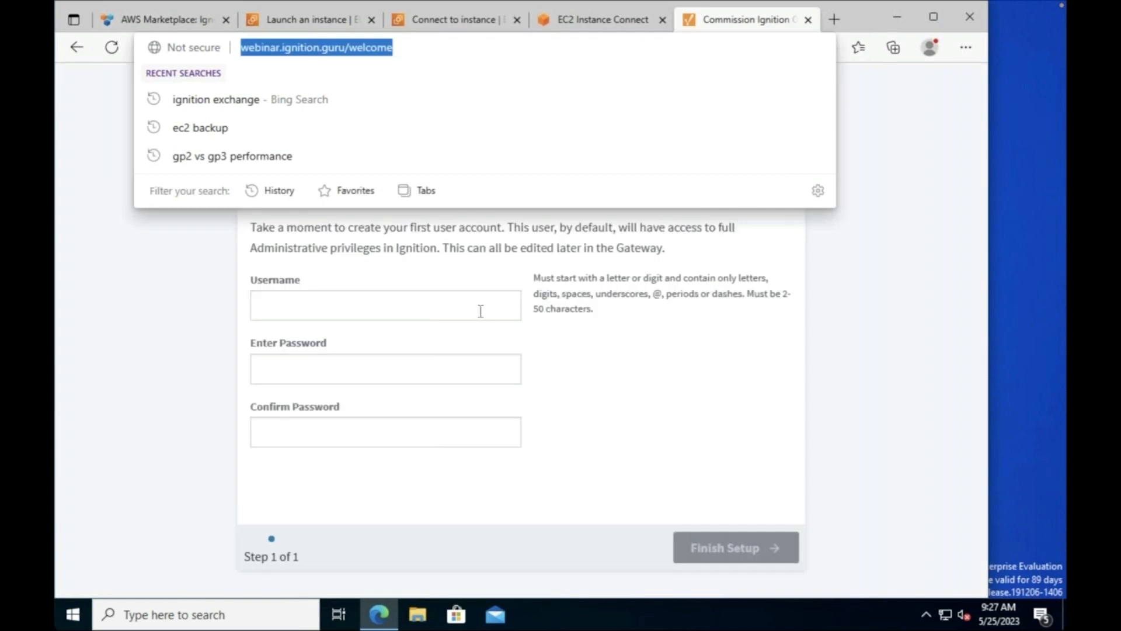
Step: On Create a User, enter username admin plus a password and its confirmation
left_click(482, 310)
type("admoin")
key("Tab")
key("shift+Tab")
type("admin")
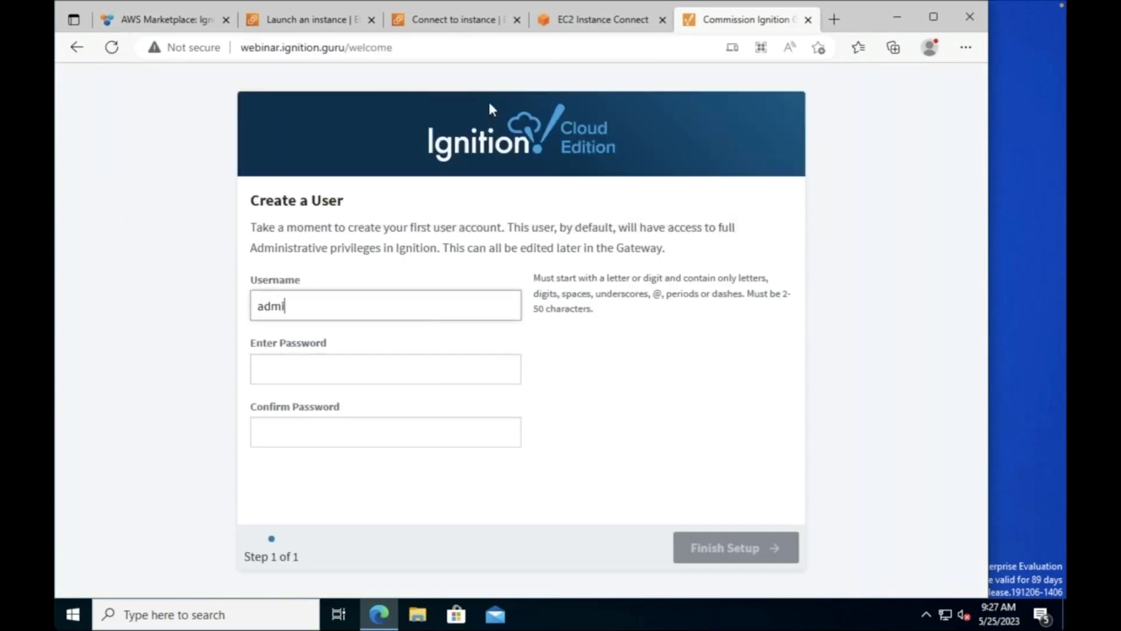
key("Tab")
type("password")
key("Tab")
type("password")
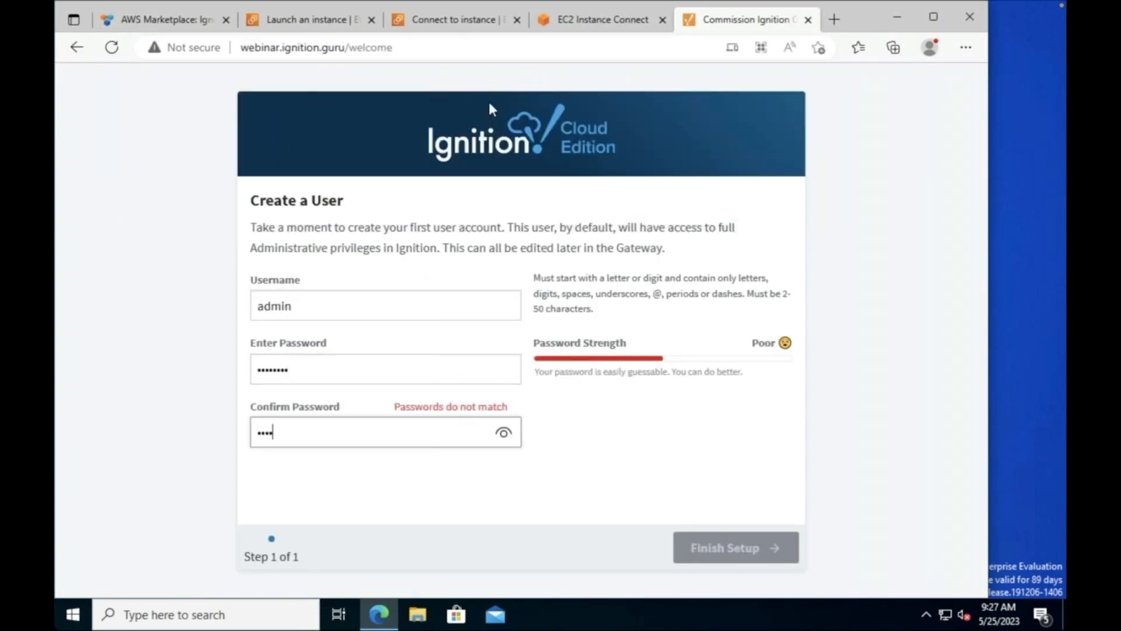
key("Return")
key("Return")
Step: Make the password and confirmation match, then finish the commissioning setup
key("ctrl+a")
key("ctrl+s")
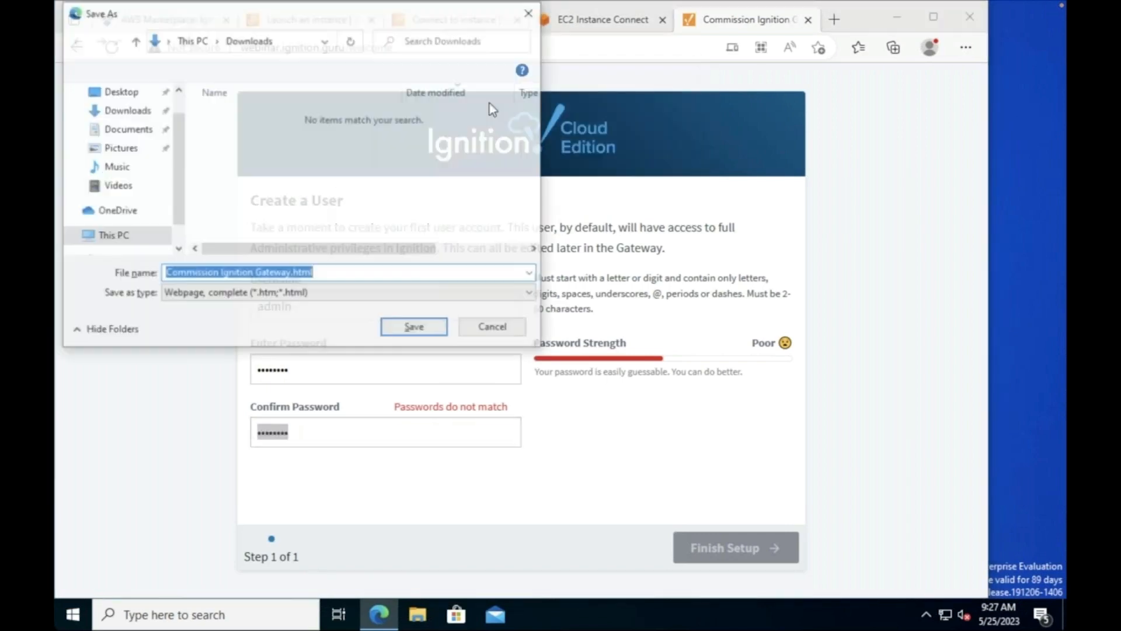
key("Escape")
type("password1")
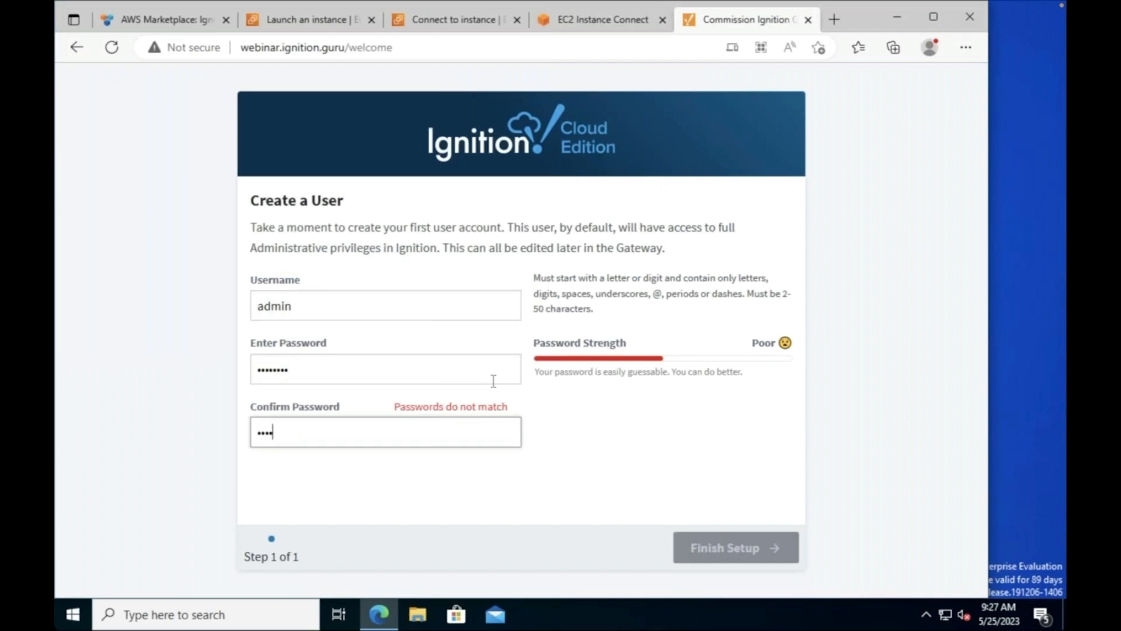
key("Return")
key("Return")
left_click(455, 380)
key("ctrl+a")
type("password1")
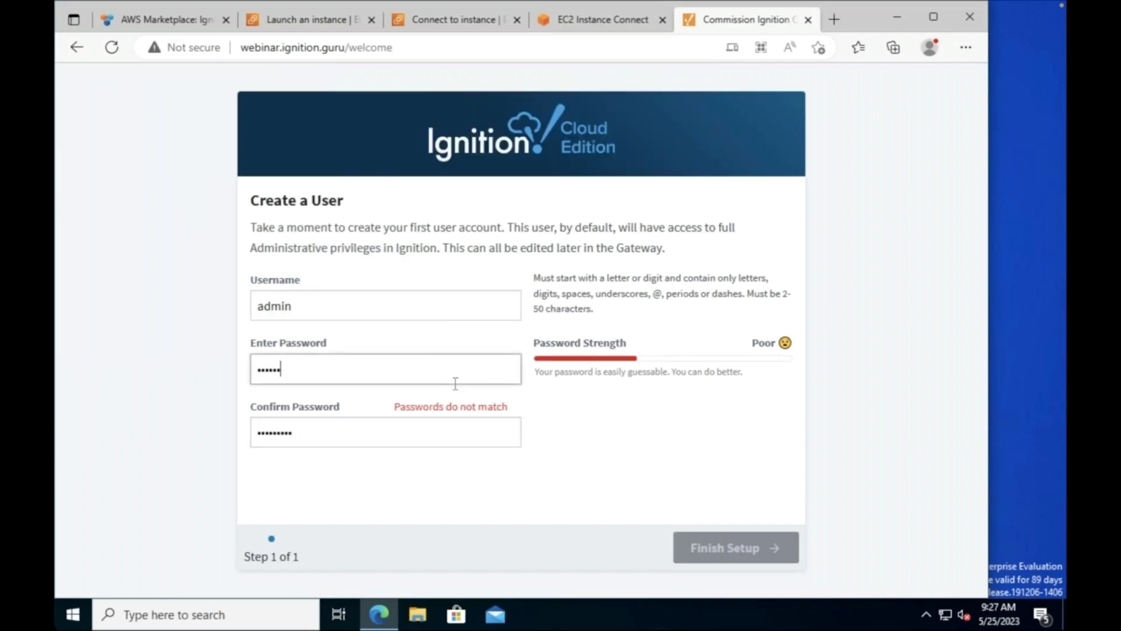
key("Tab")
type("password1")
key("Return")
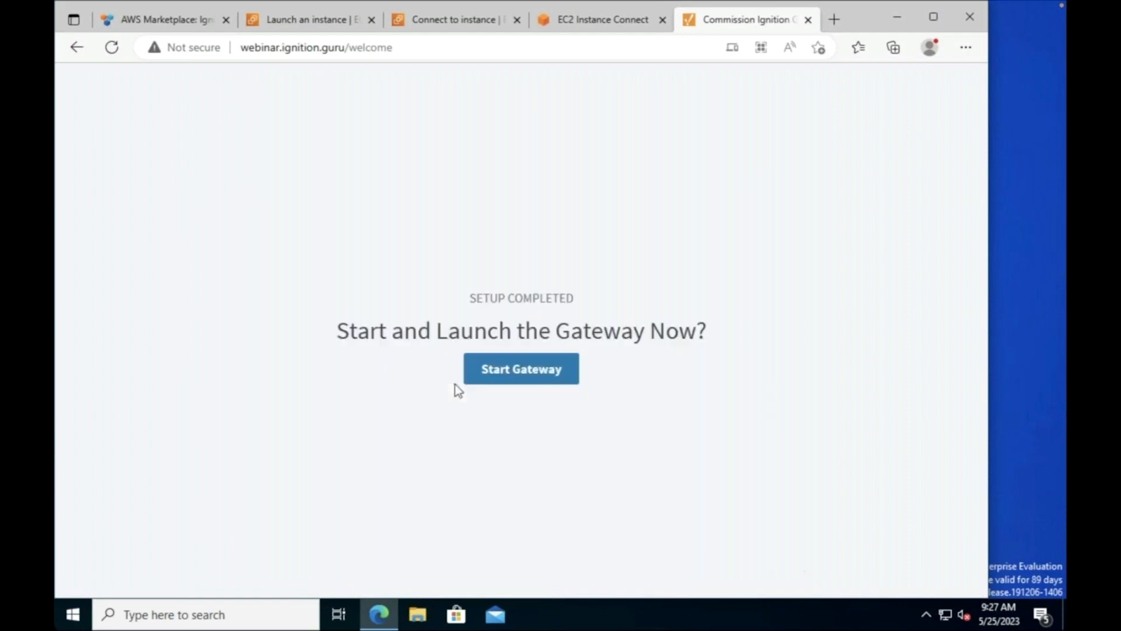
left_click(514, 379)
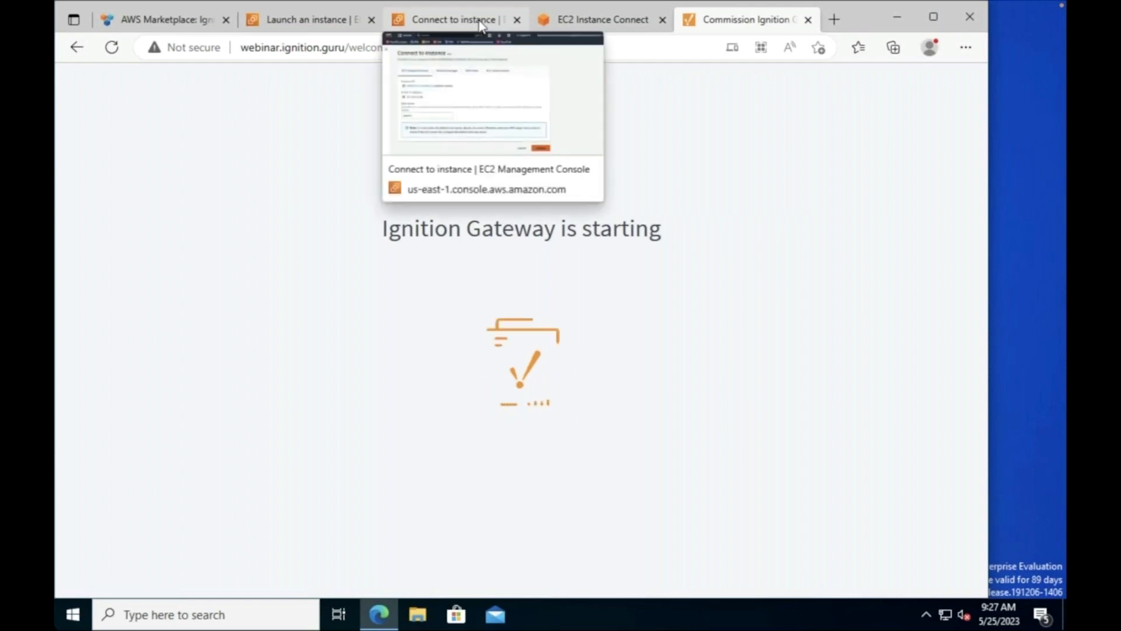
left_click(359, 49)
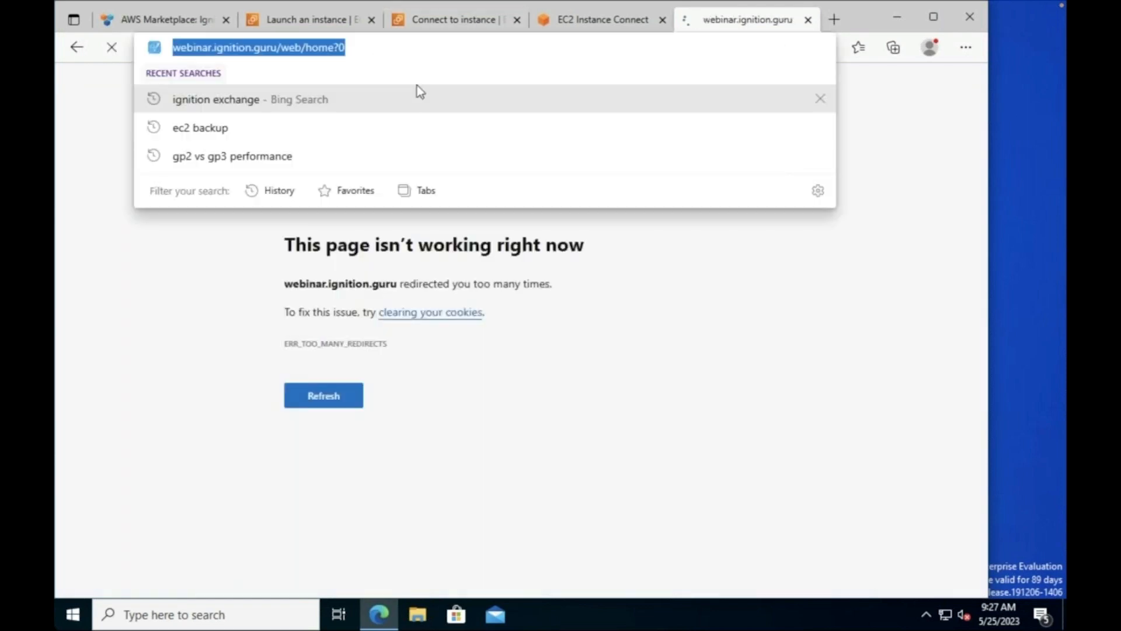
type("HTTPS://webin")
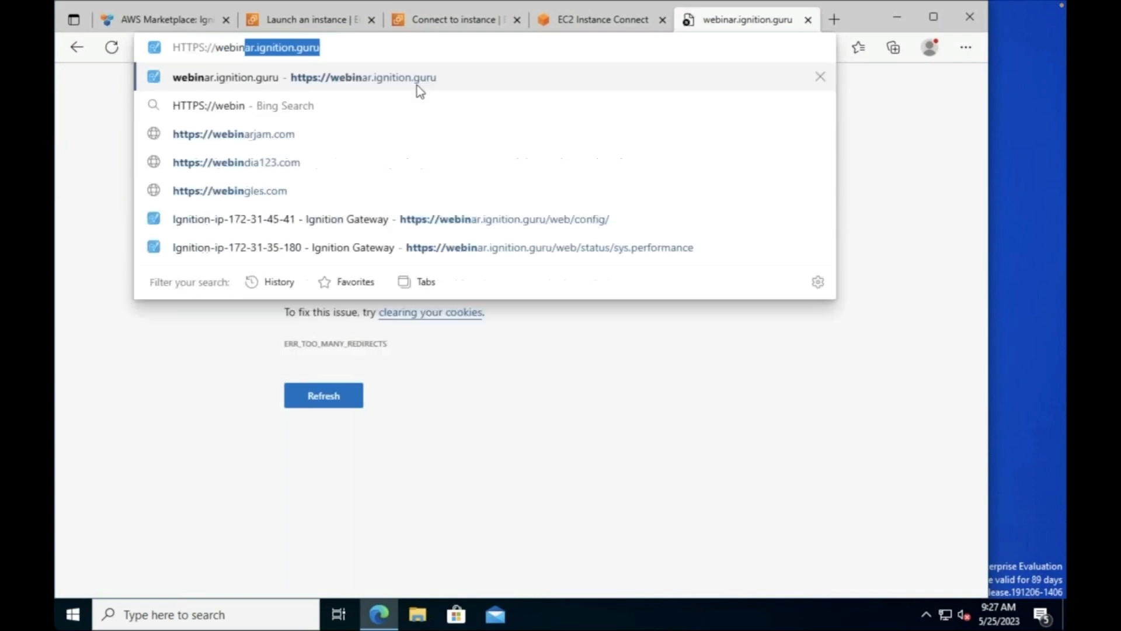
key("Return")
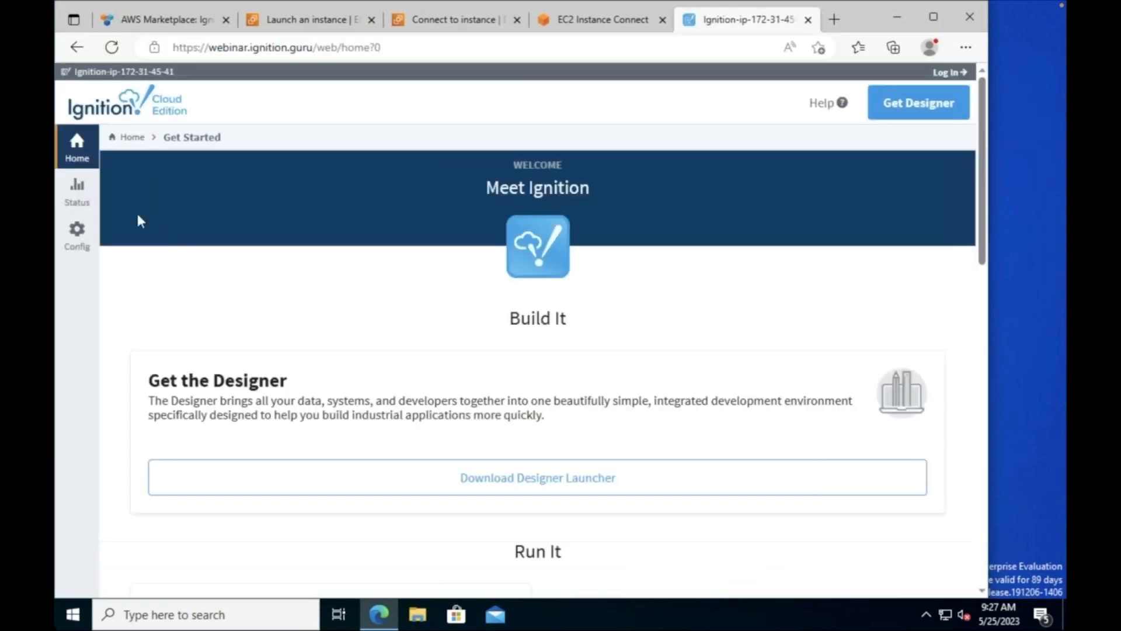
left_click(76, 235)
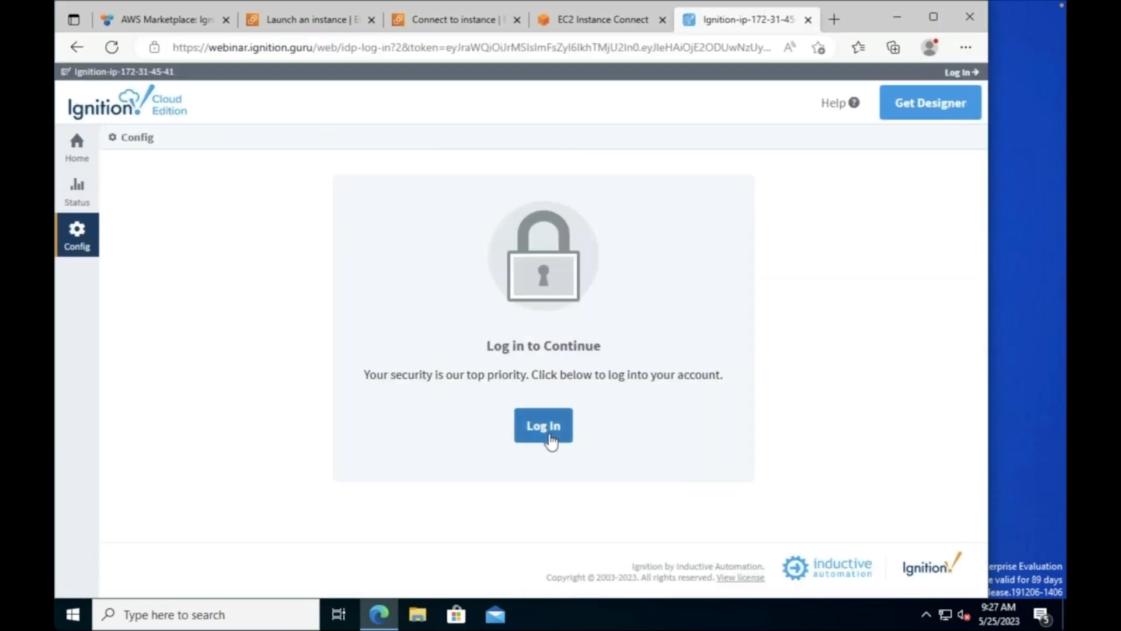
Step: Sign in as admin, retyping the password several times, and decline saving it
left_click(546, 430)
type("admin")
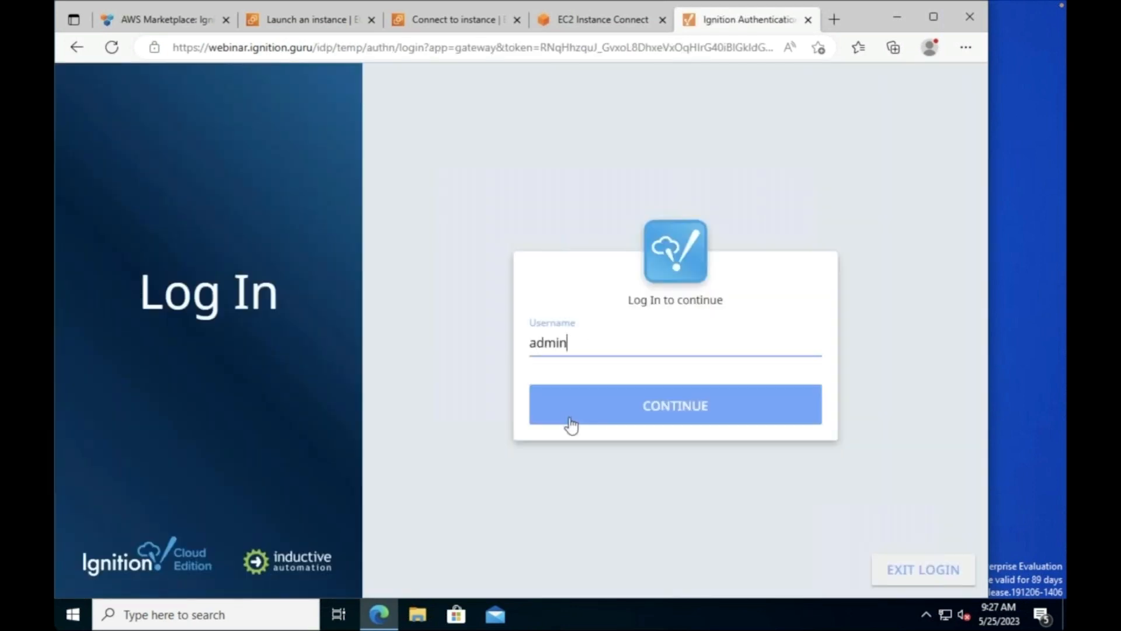
key("Return")
type("password1")
left_click(571, 426)
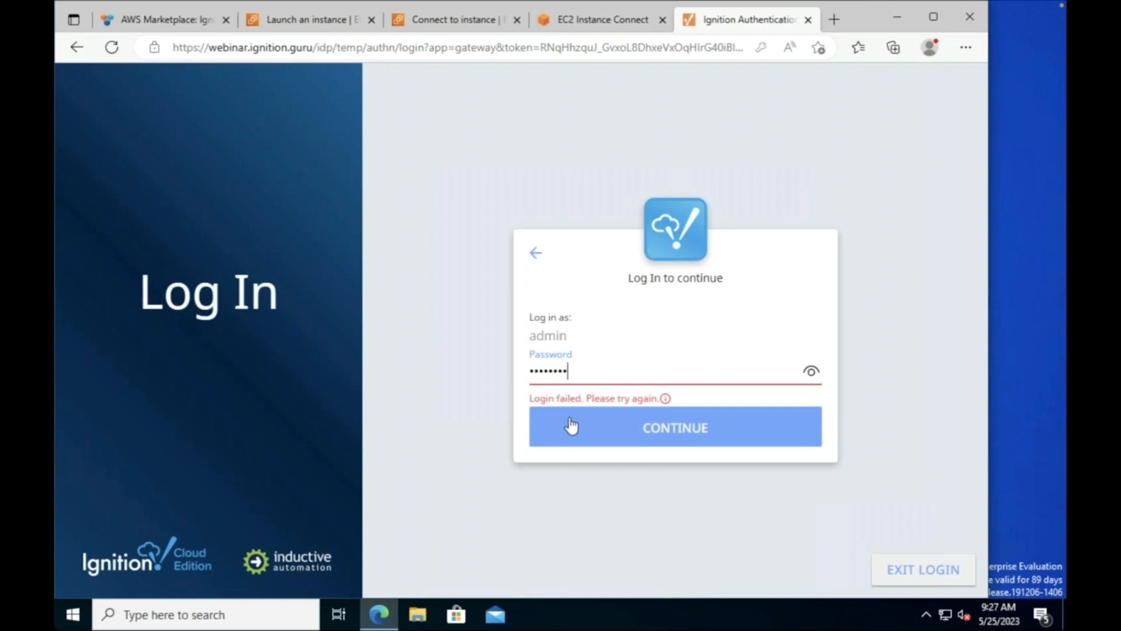
key("BackSpace")
key("BackSpace")
key("BackSpace")
key("BackSpace")
key("BackSpace")
key("BackSpace")
key("BackSpace")
key("BackSpace")
key("BackSpace")
type("password1")
key("BackSpace")
key("BackSpace")
key("BackSpace")
key("BackSpace")
key("BackSpace")
key("BackSpace")
key("BackSpace")
key("BackSpace")
key("BackSpace")
type("password1")
left_click(571, 425)
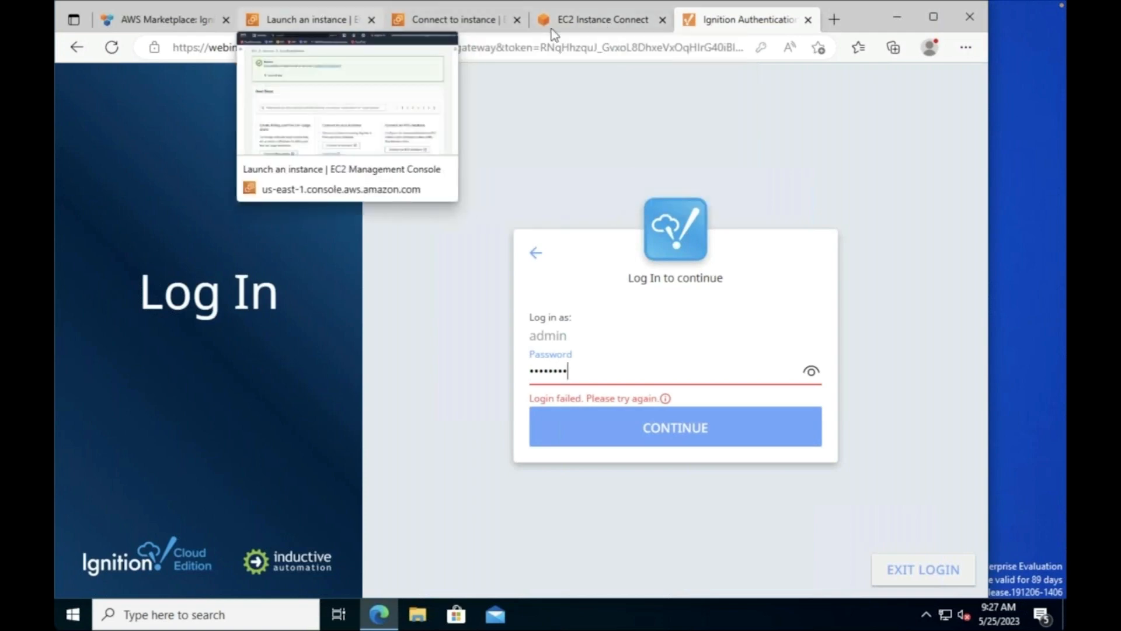
left_click_drag(603, 371, 494, 362)
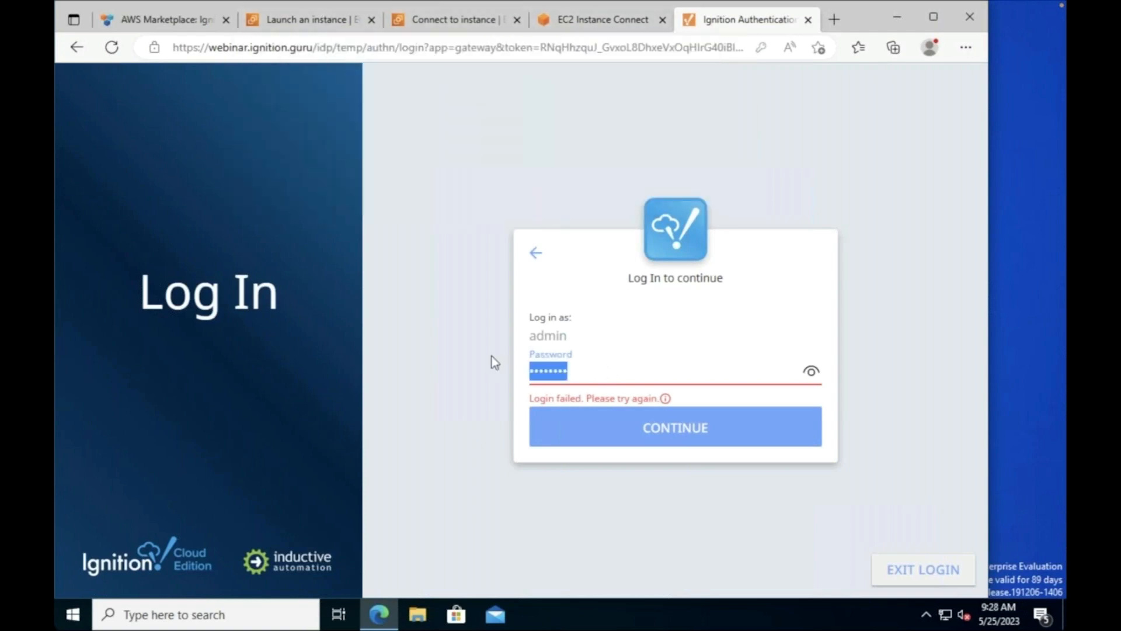
key("BackSpace")
type("pas")
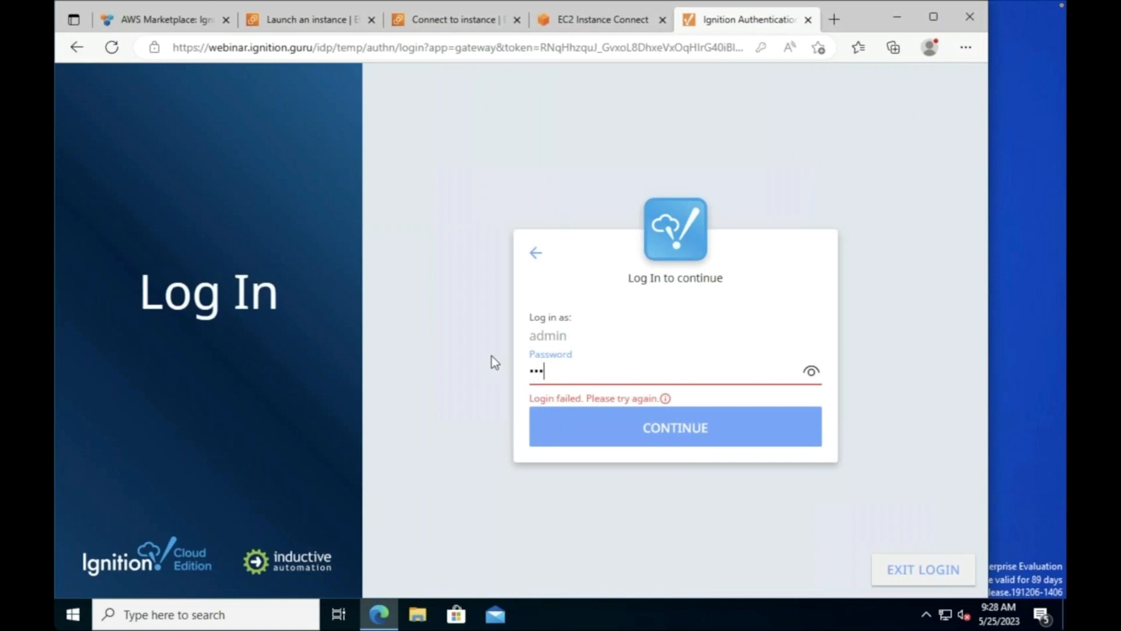
type("sword1")
key("Return")
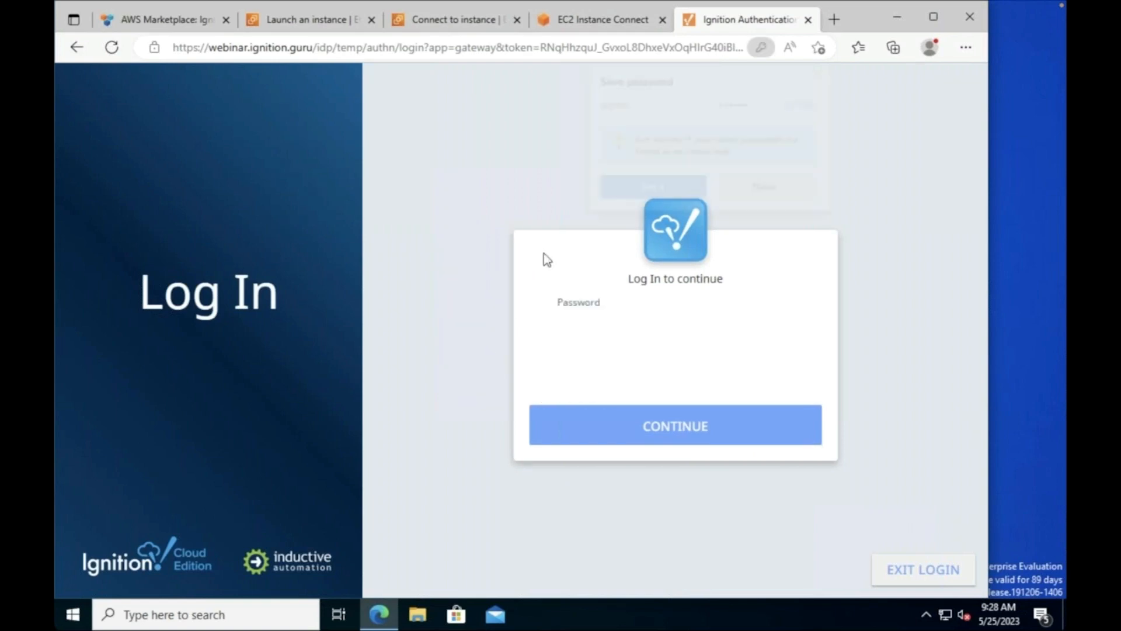
left_click(770, 188)
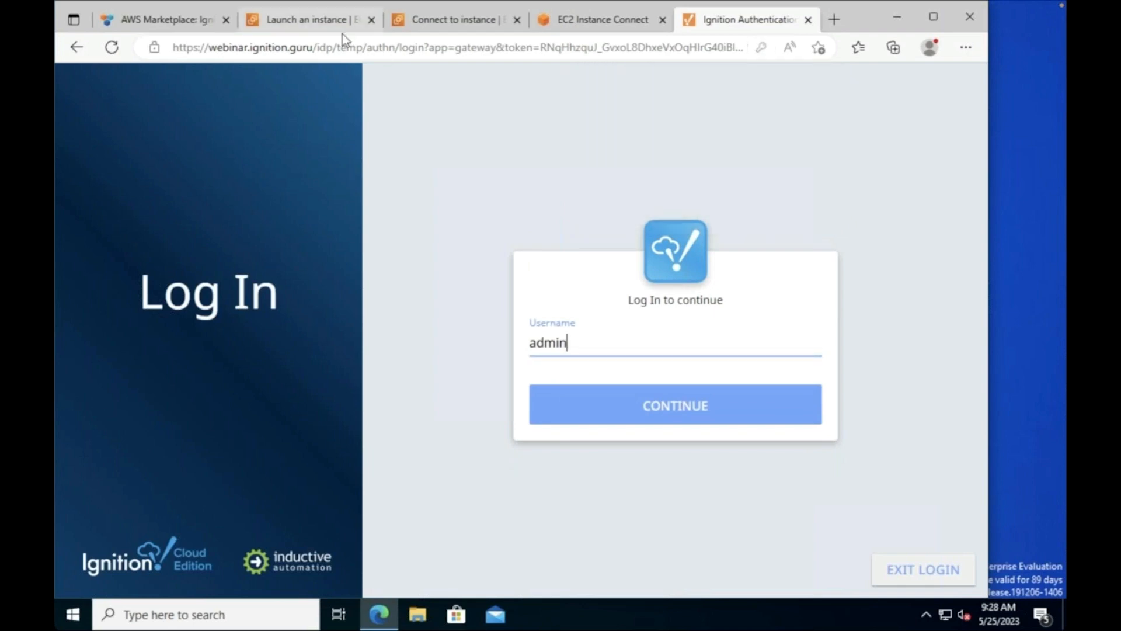
Step: Reload the gateway home page, open Config, and retry logging in as admin
left_click(345, 42)
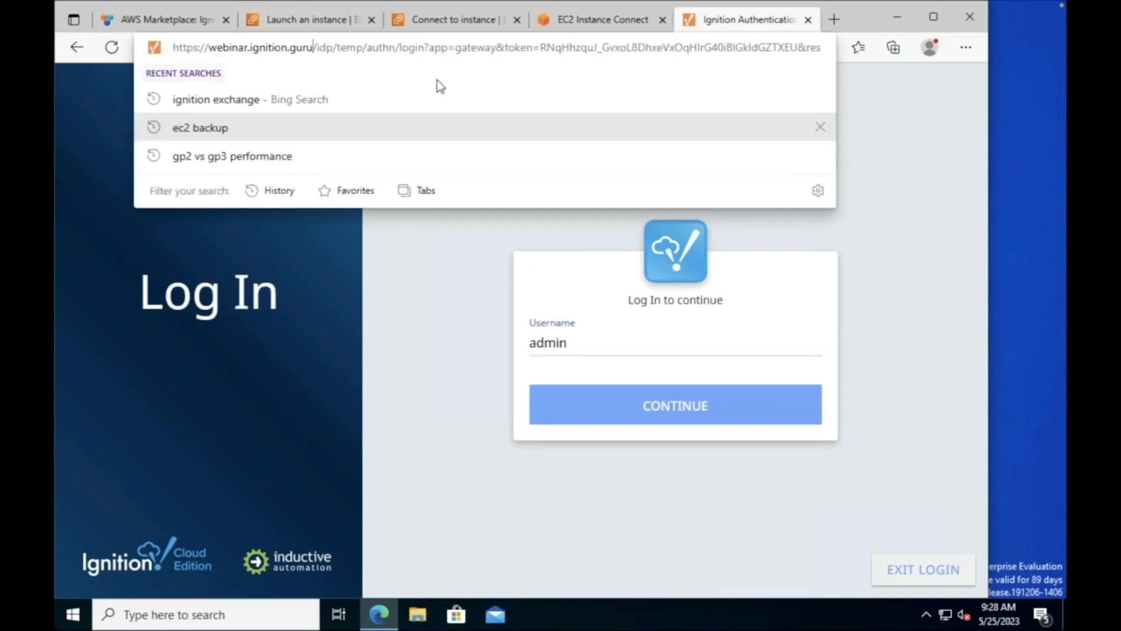
key("shift+End")
key("Delete")
key("Return")
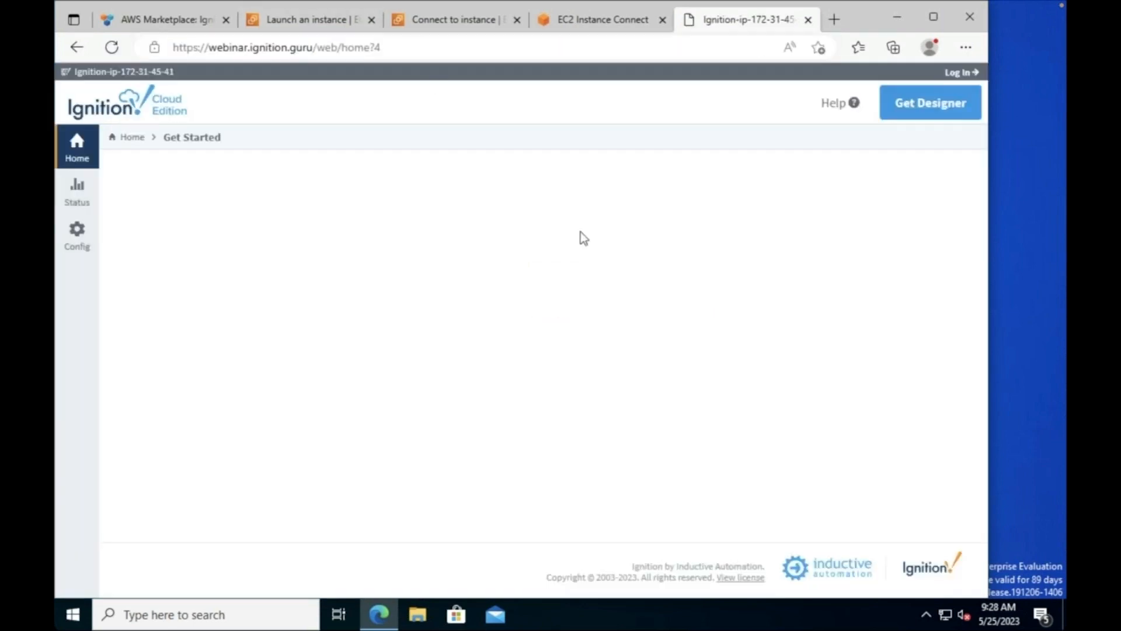
left_click(80, 240)
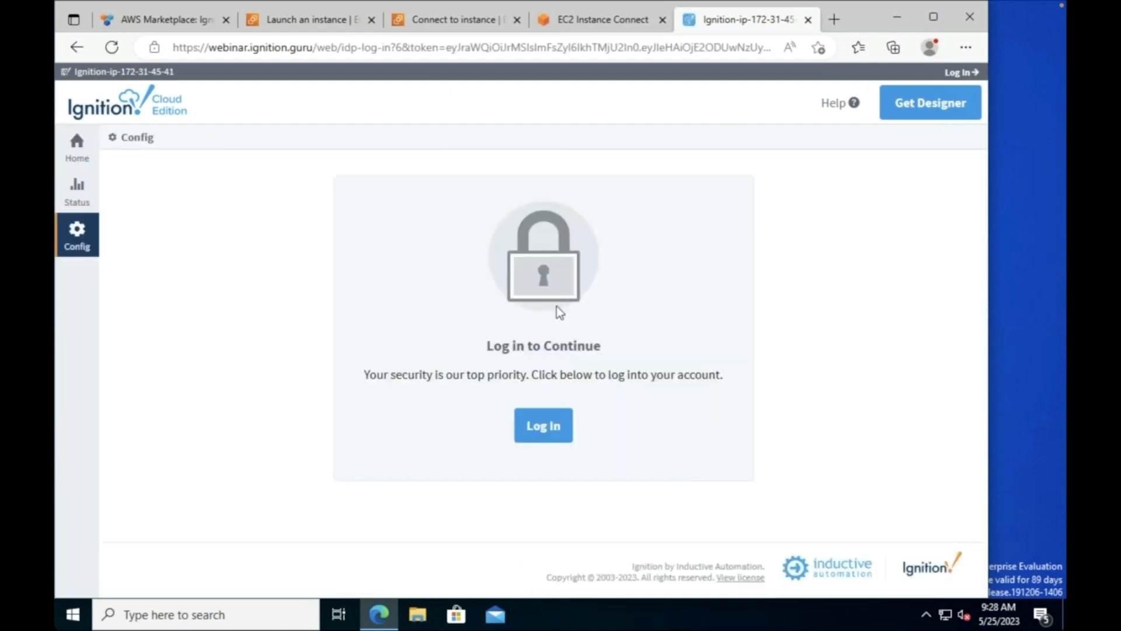
left_click(536, 415)
type("admin")
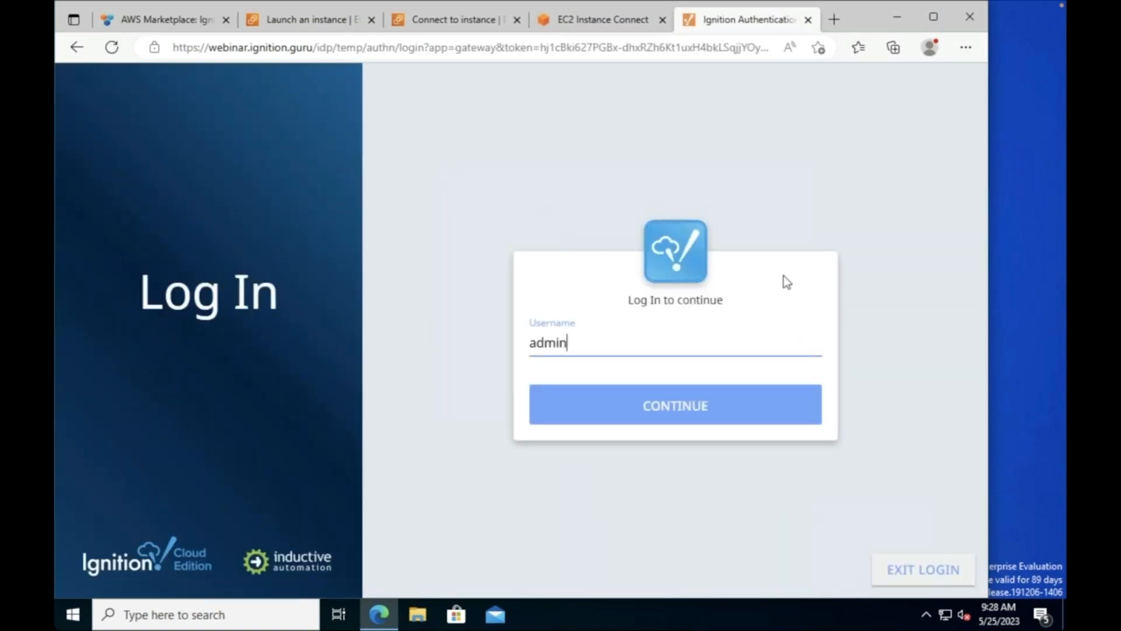
key("Return")
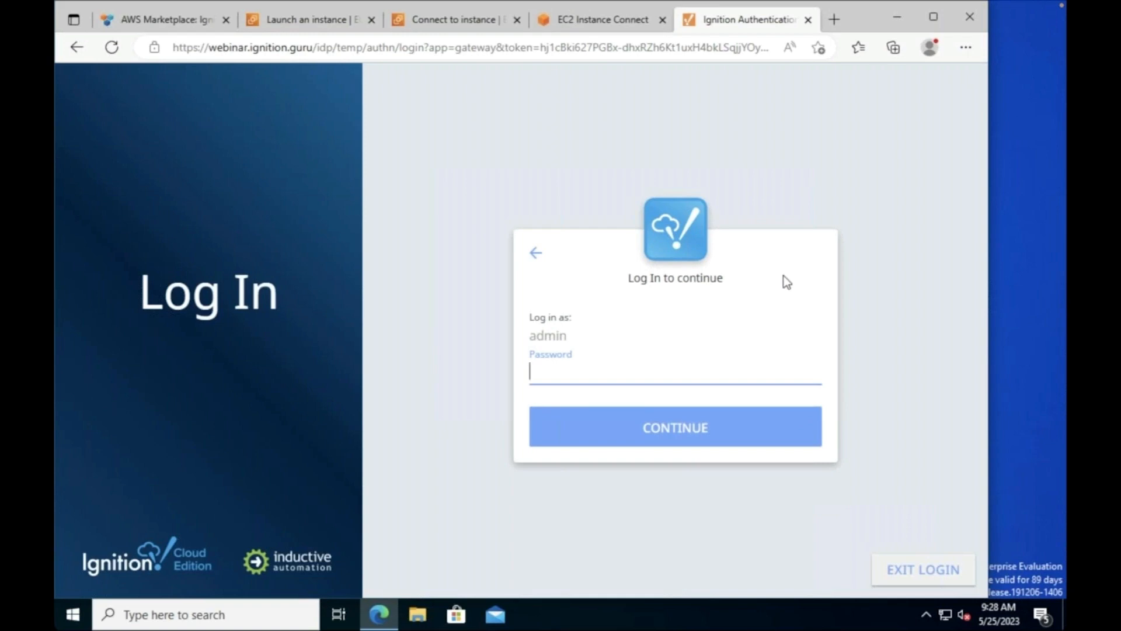
type("*********")
key("Return")
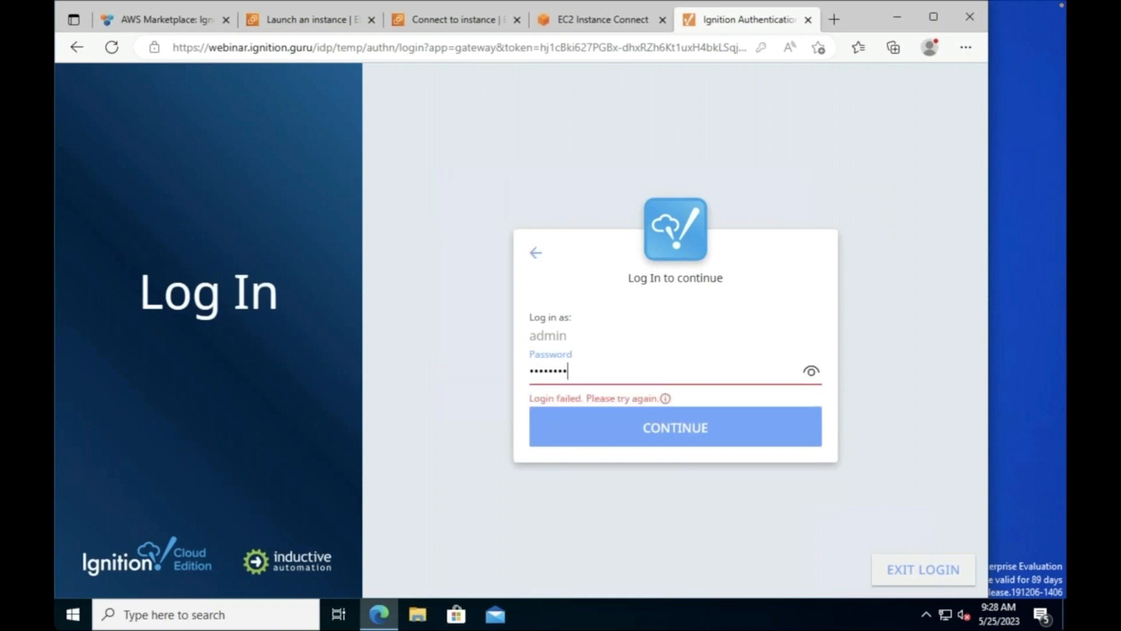
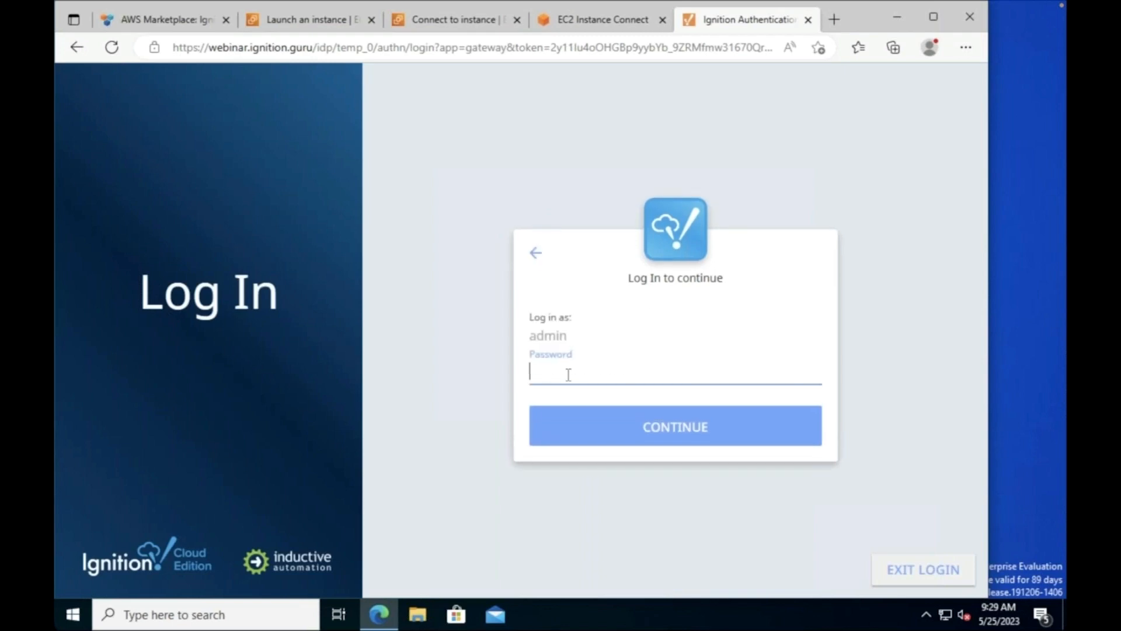
Step: Finish signing in to the gateway as admin with the pasted password to reach Config
key("ctrl+v")
key("Return")
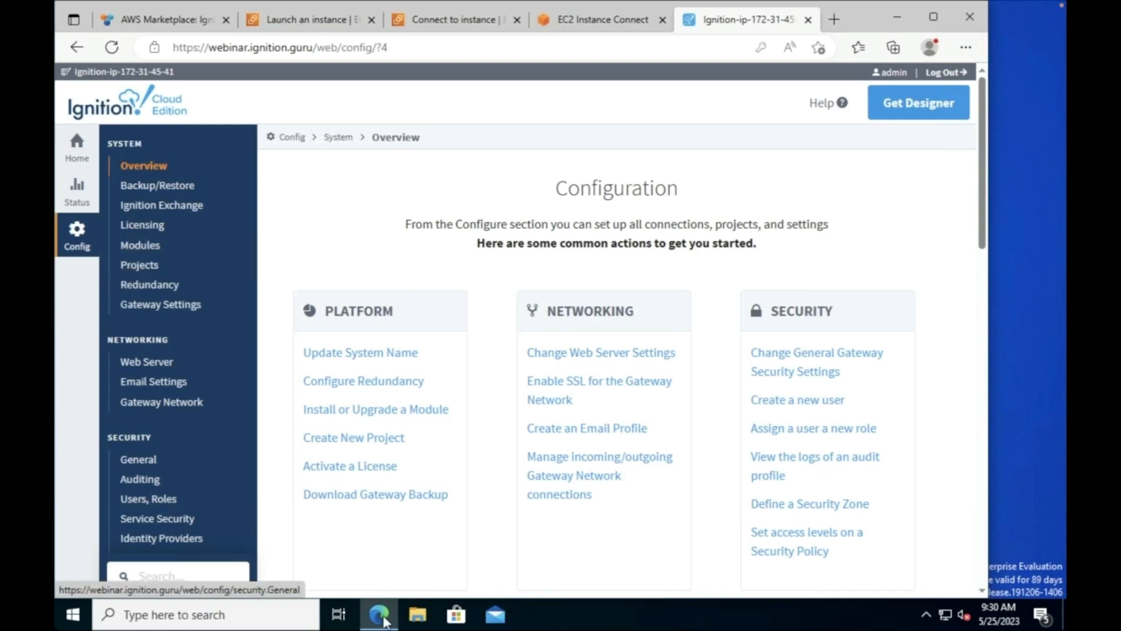
Step: Select the gateway's base address in Edge, then minimize the browser to reach the Designer Launcher
left_click(319, 48)
double_click(320, 48)
left_click(314, 47)
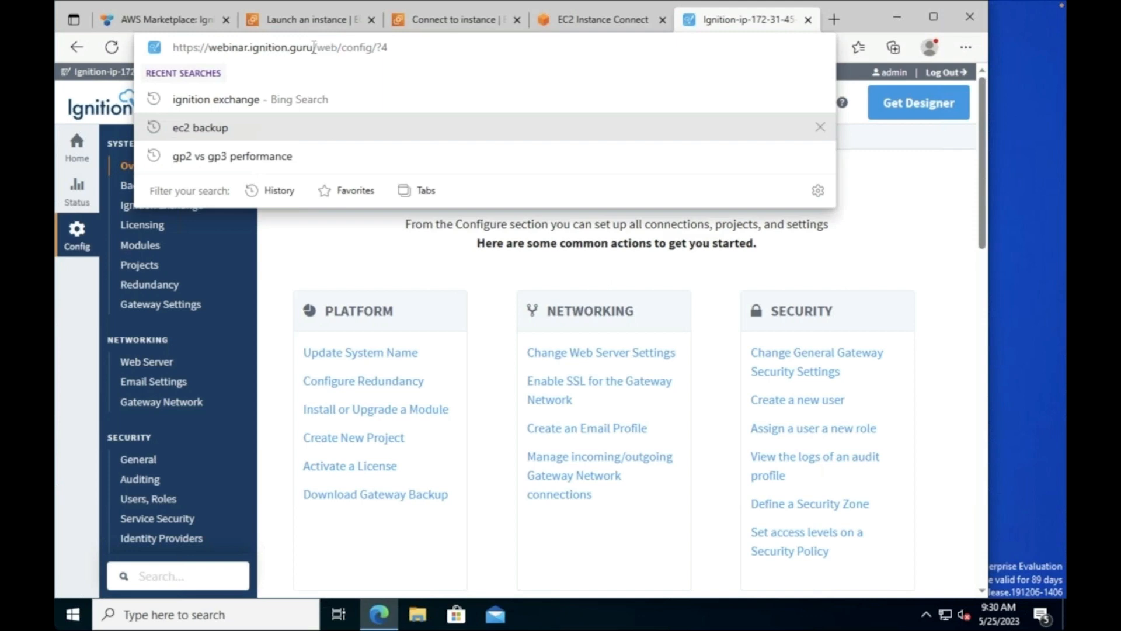
left_click_drag(314, 47, 129, 52)
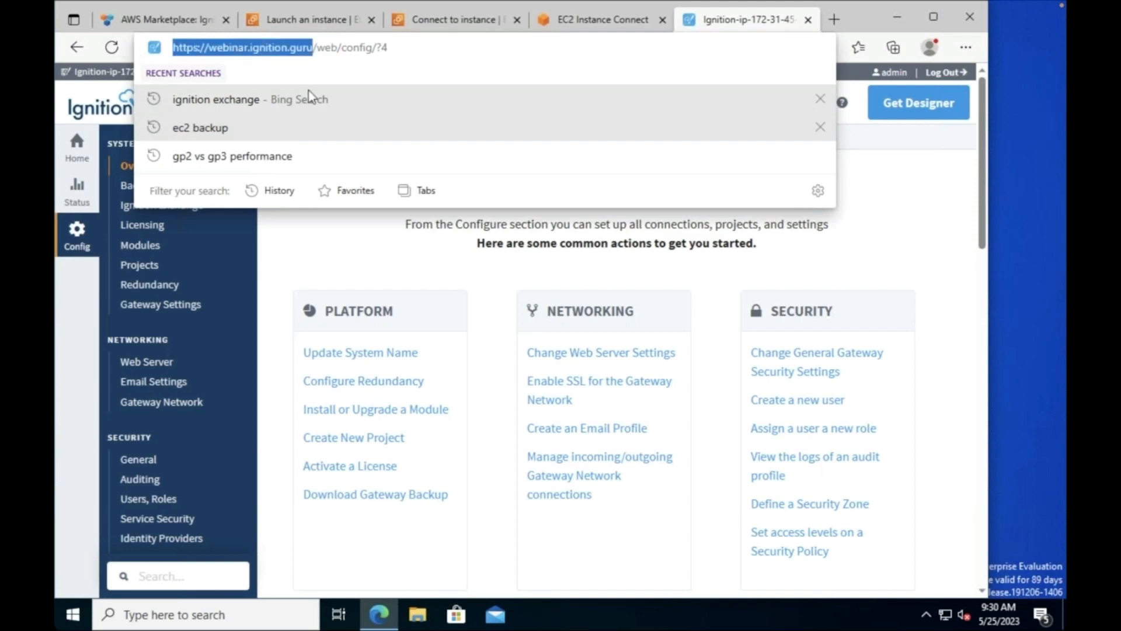
left_click(903, 154)
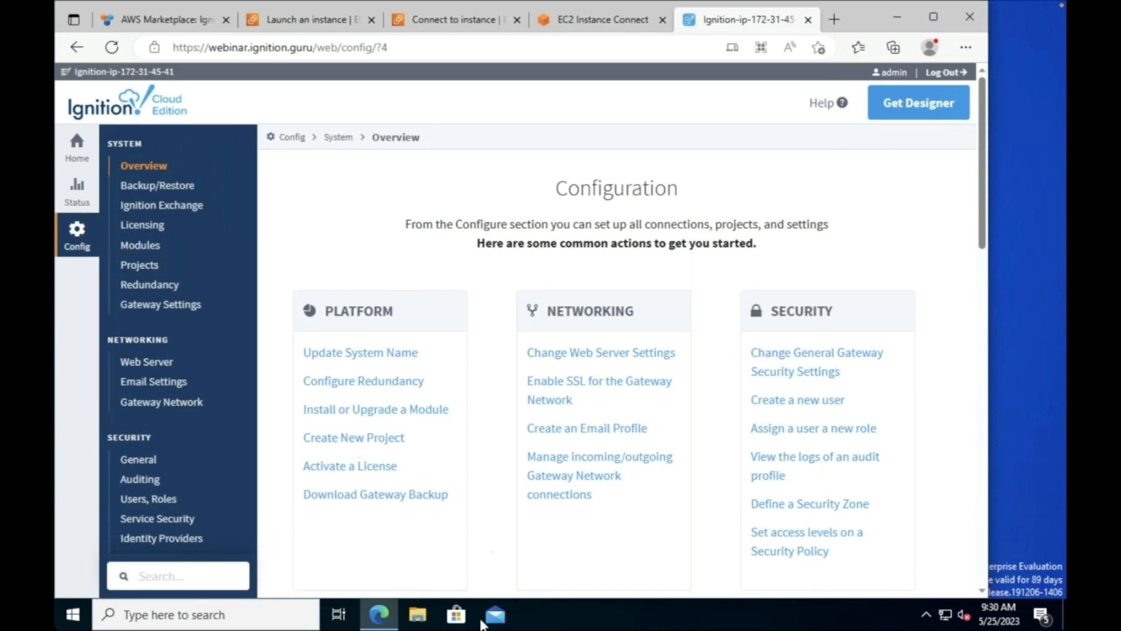
left_click(898, 18)
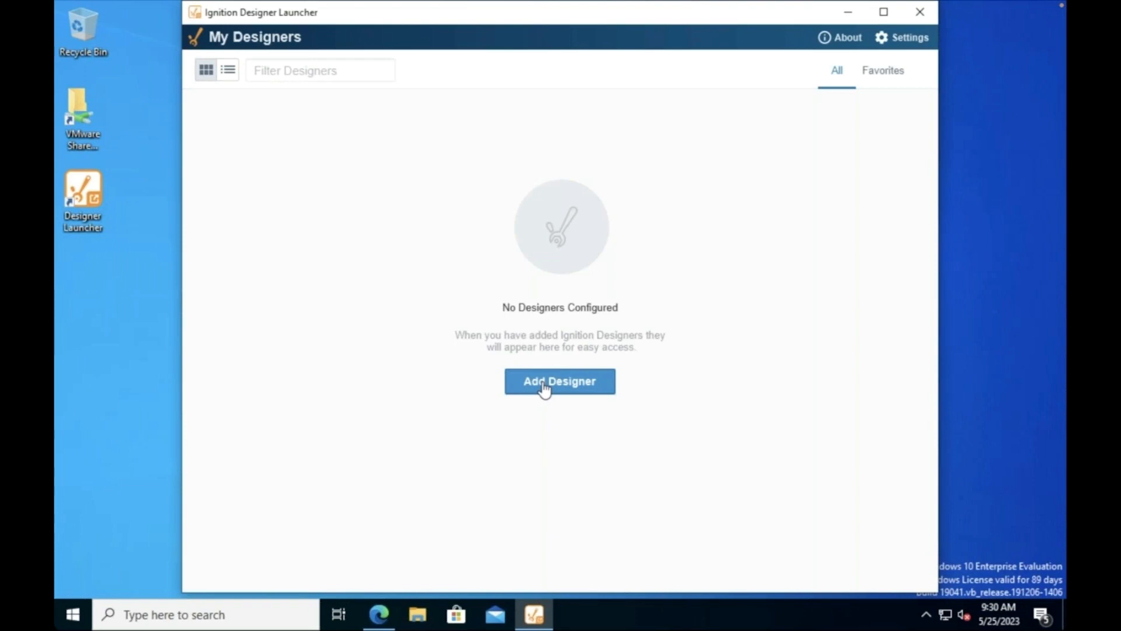
left_click(544, 387)
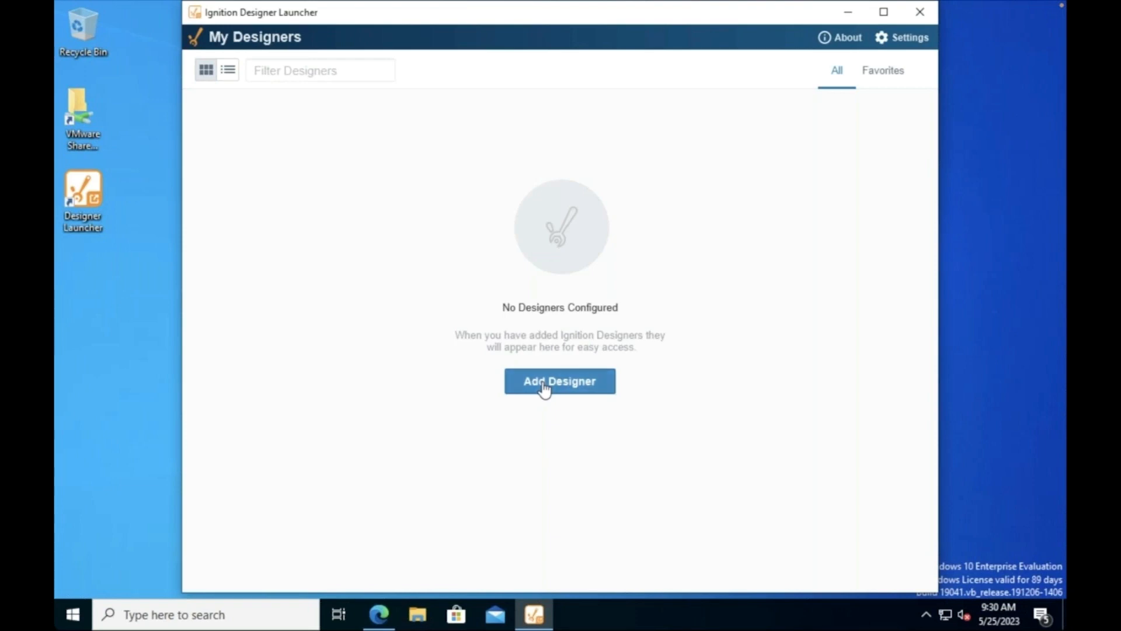
left_click(379, 94)
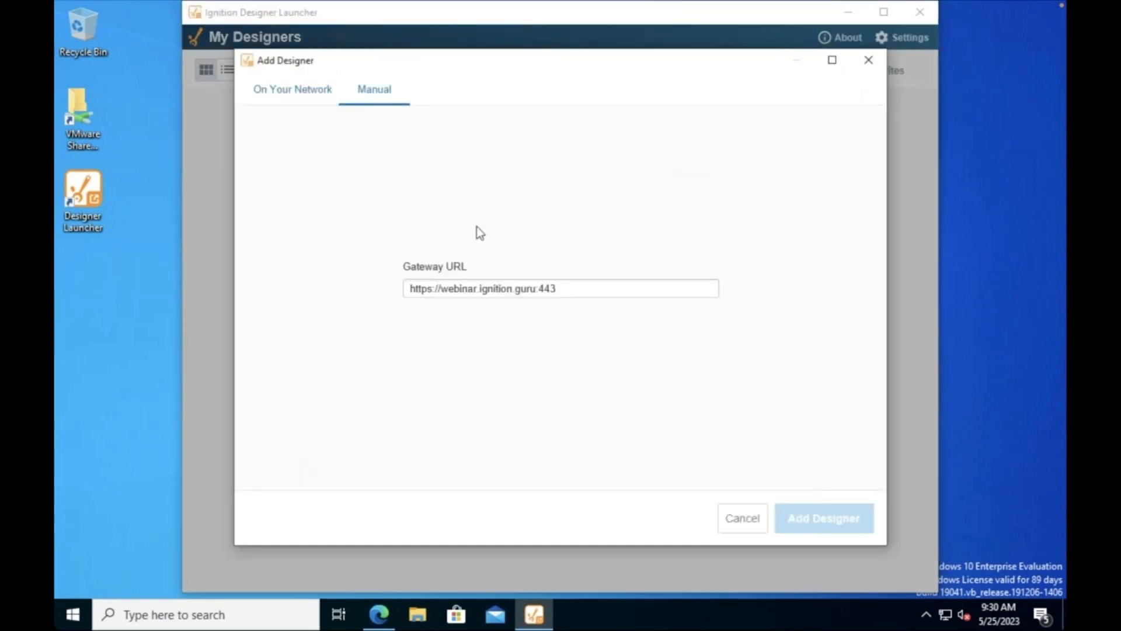
left_click(580, 288)
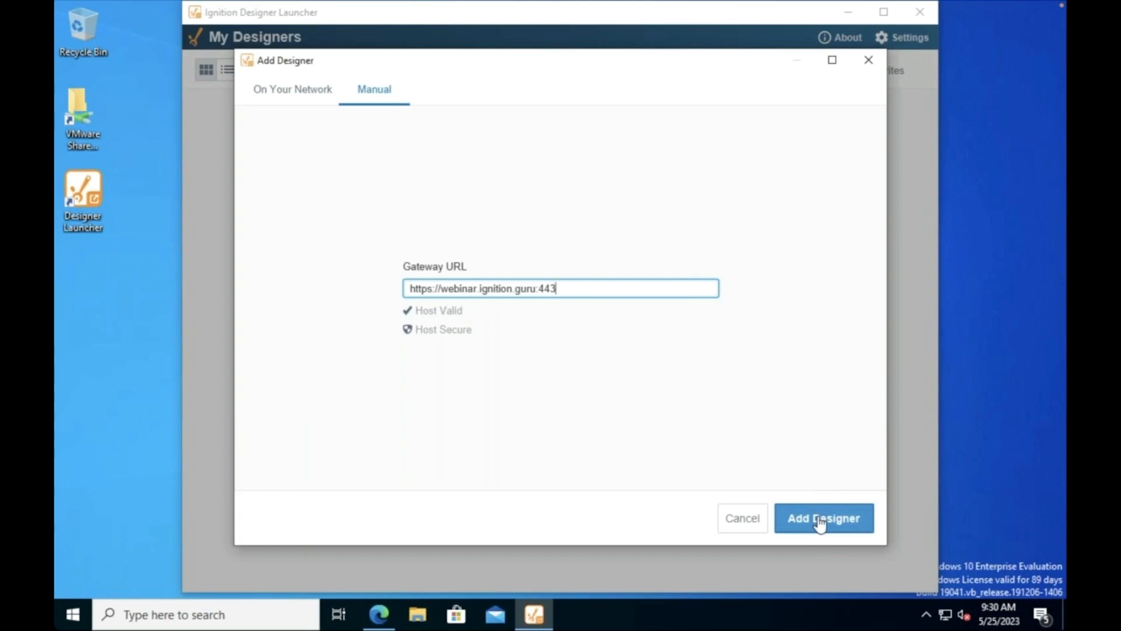
left_click(821, 521)
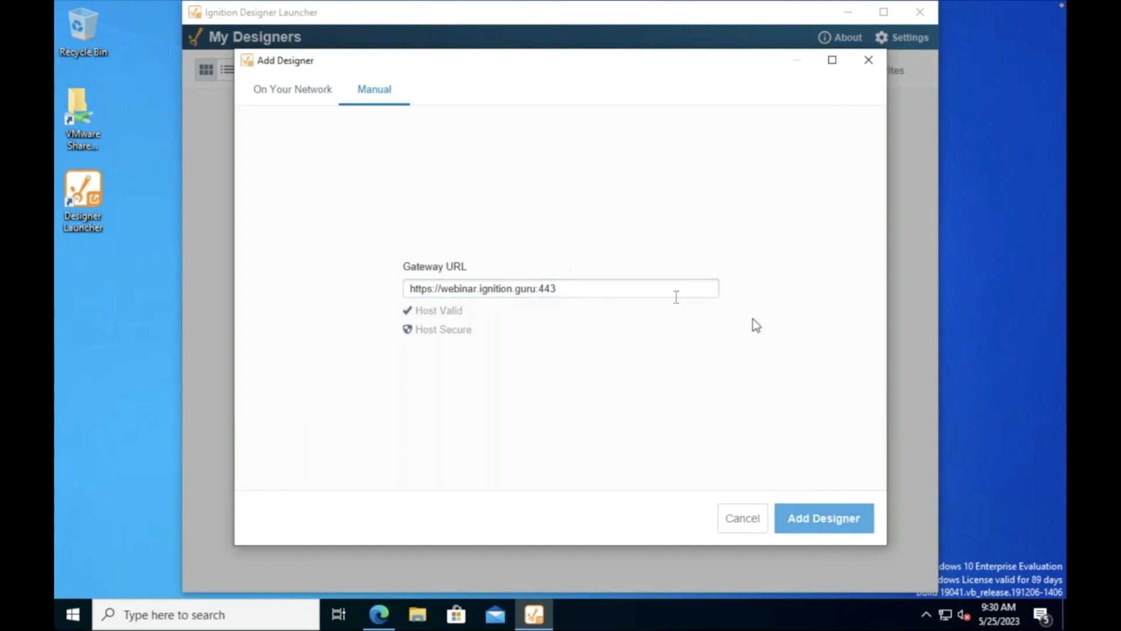
left_click(836, 524)
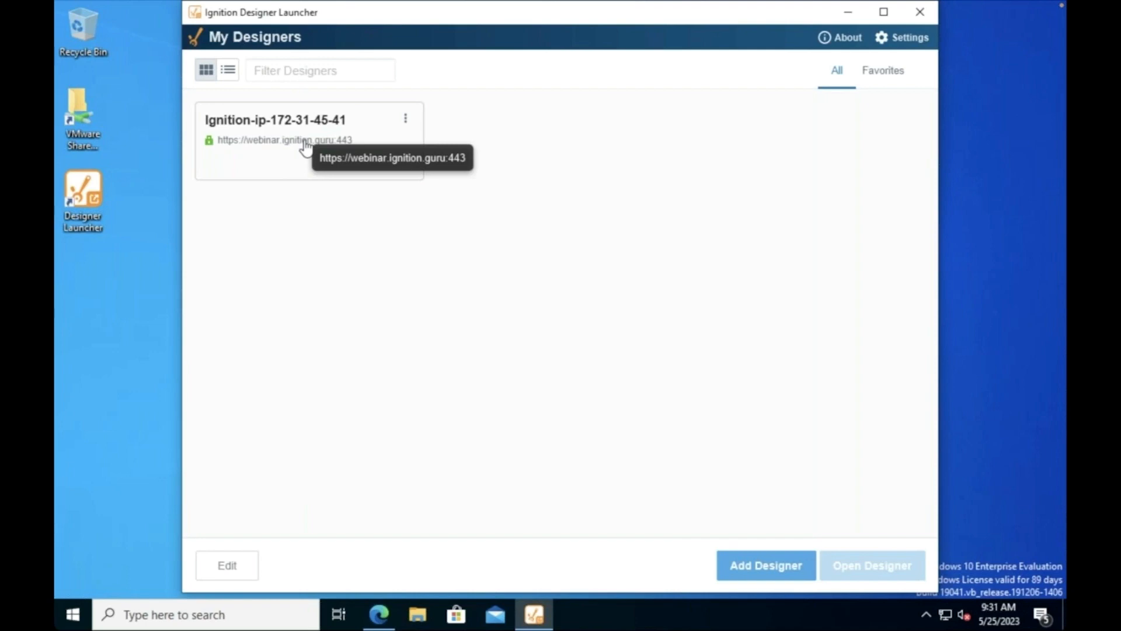
double_click(305, 142)
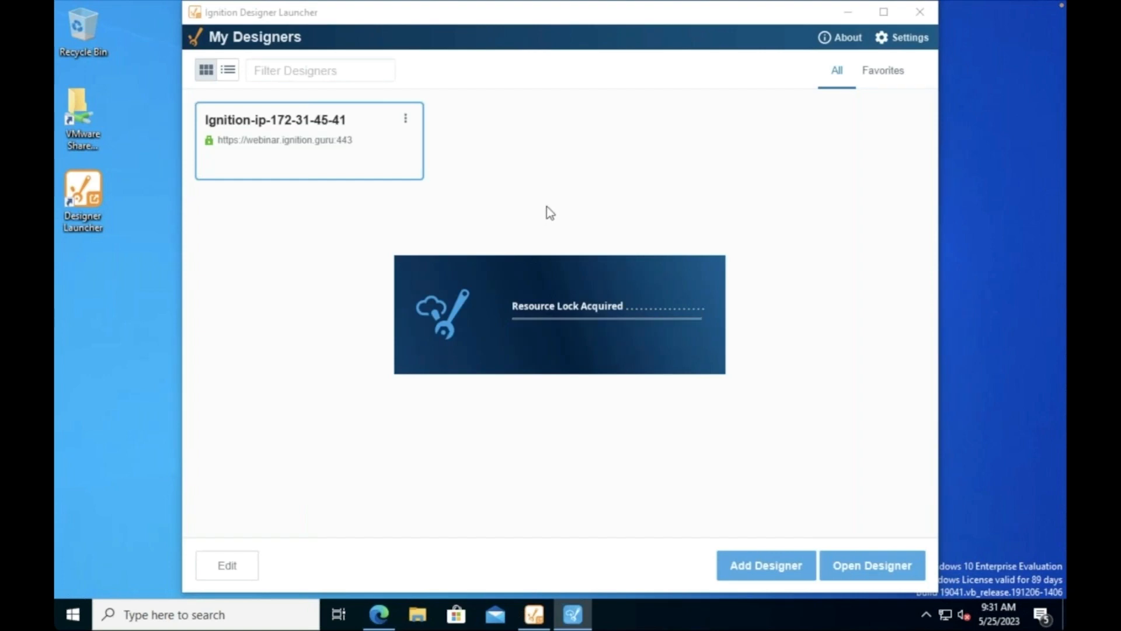
left_click(379, 614)
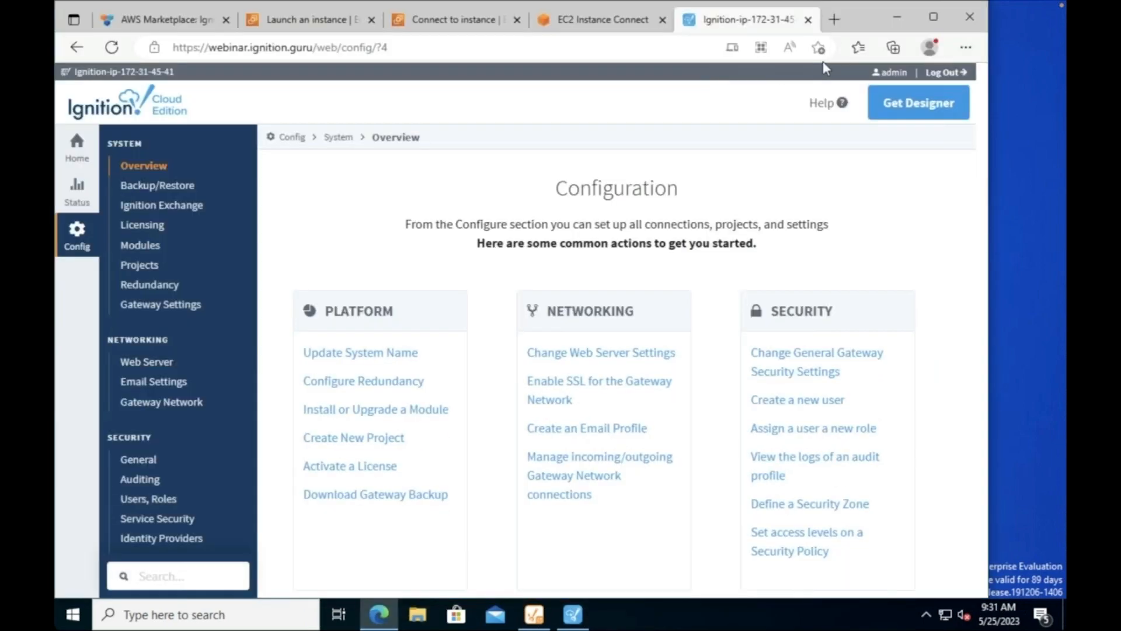
Step: Open the 'IA Exchange - GeoJSON Explorer' favorite in a new tab and scroll through the page
left_click(834, 20)
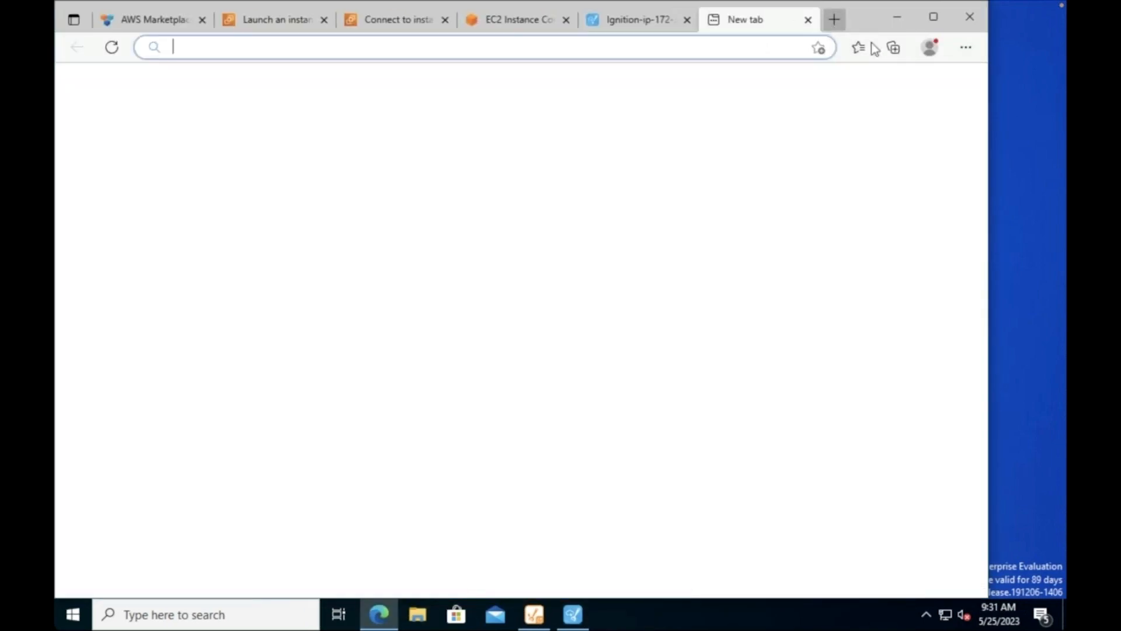
left_click(858, 47)
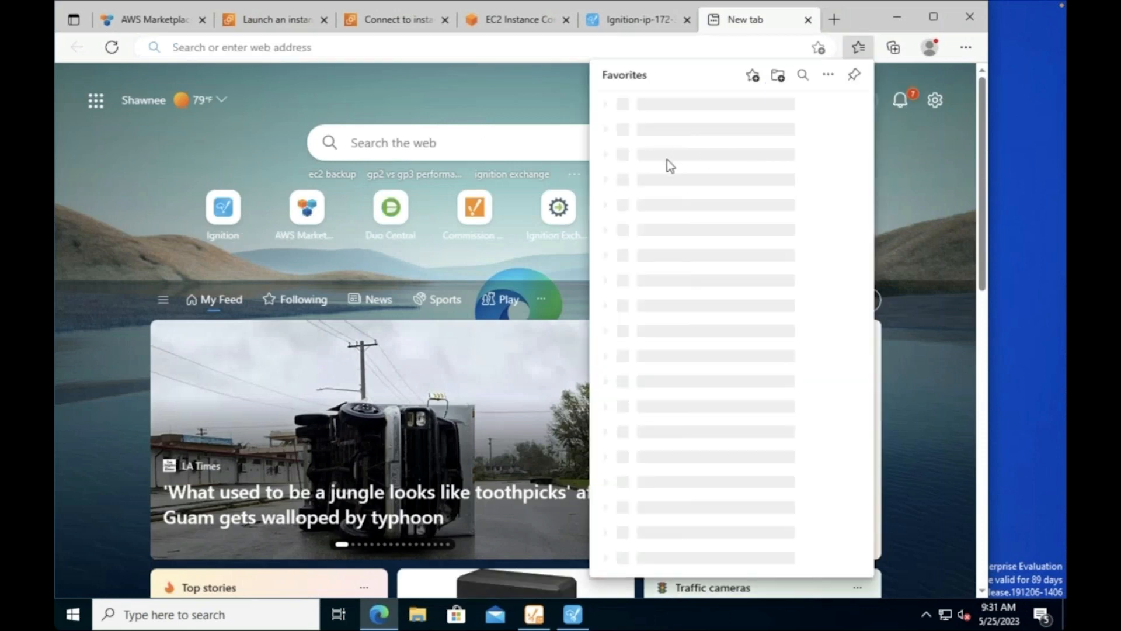
left_click(671, 184)
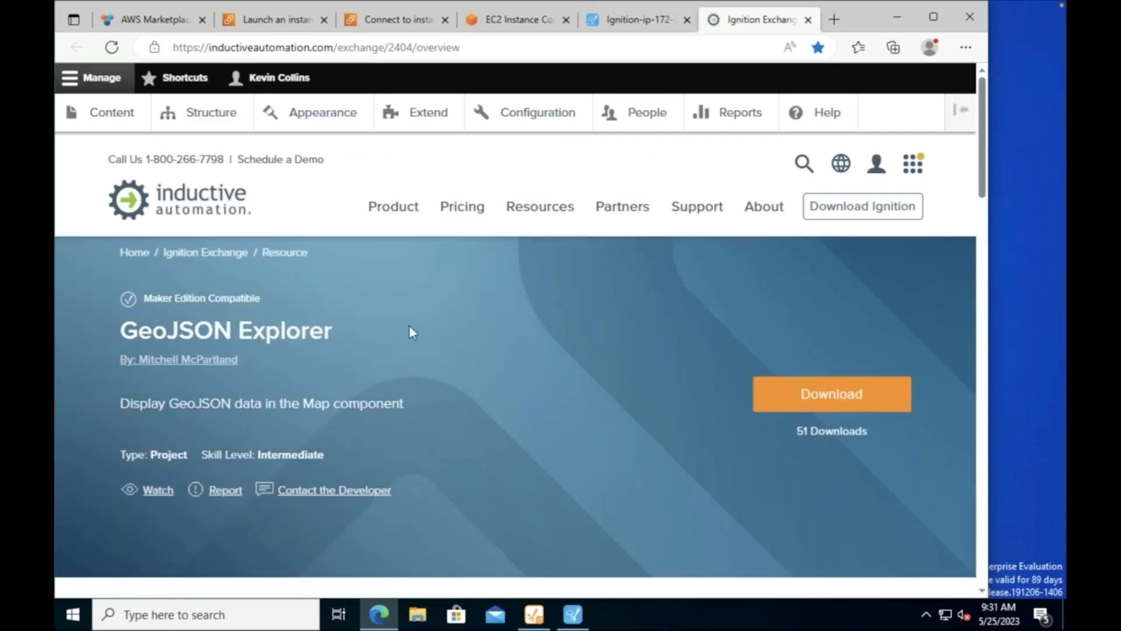
scroll(409, 324, "down", 6)
scroll(422, 313, "down", 5)
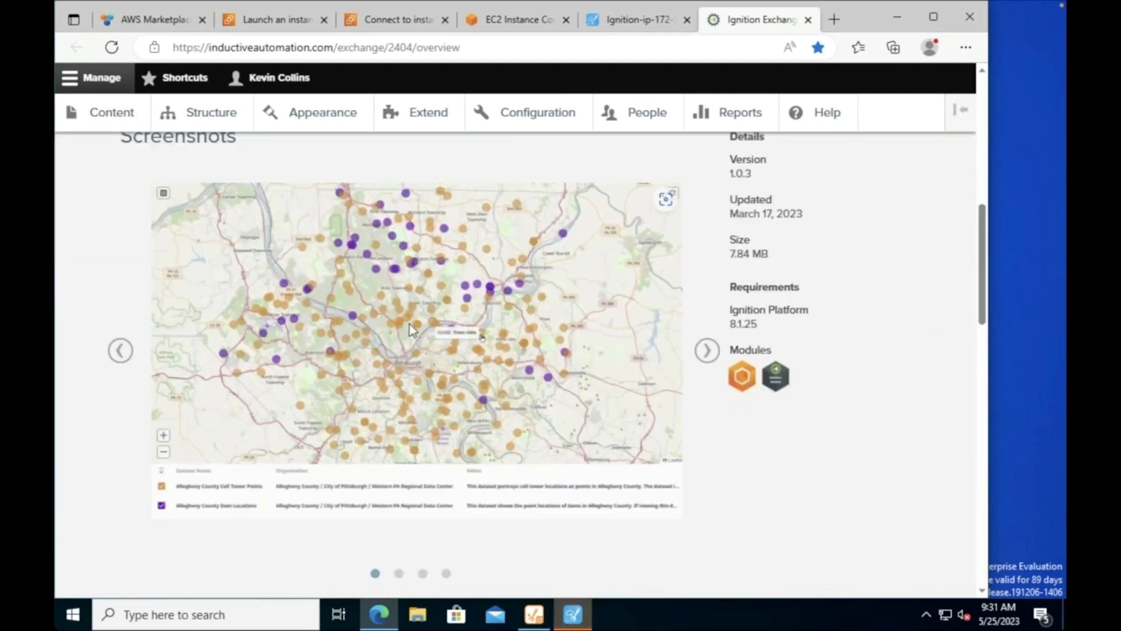
scroll(529, 260, "up", 6)
scroll(529, 258, "up", 5)
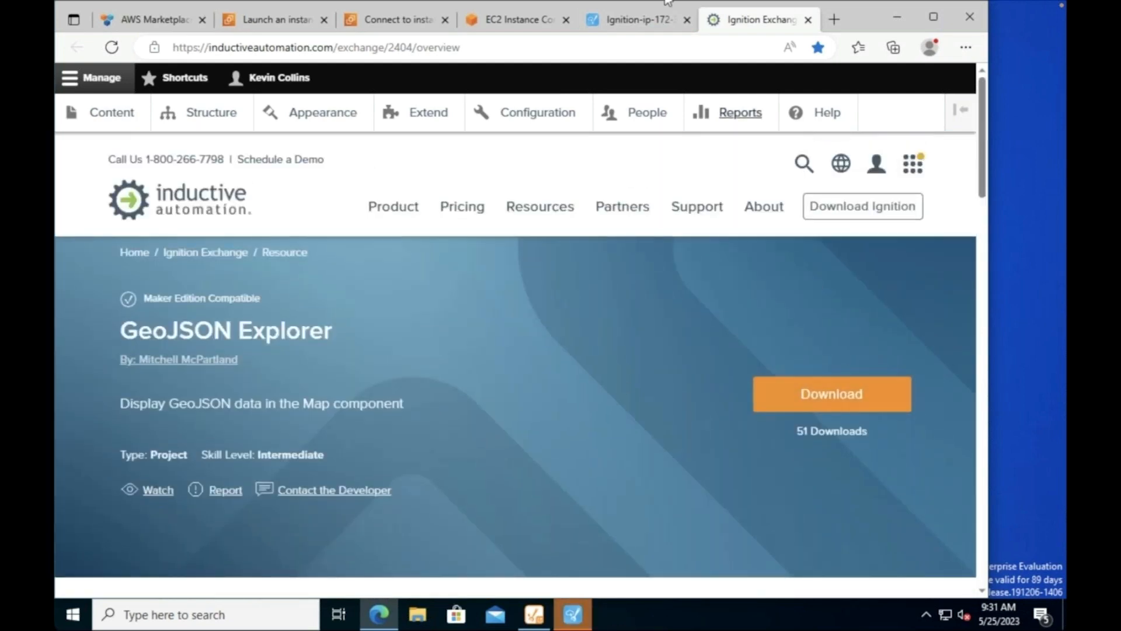
Step: Log in to the Designer with the admin username and password
left_click(649, 24)
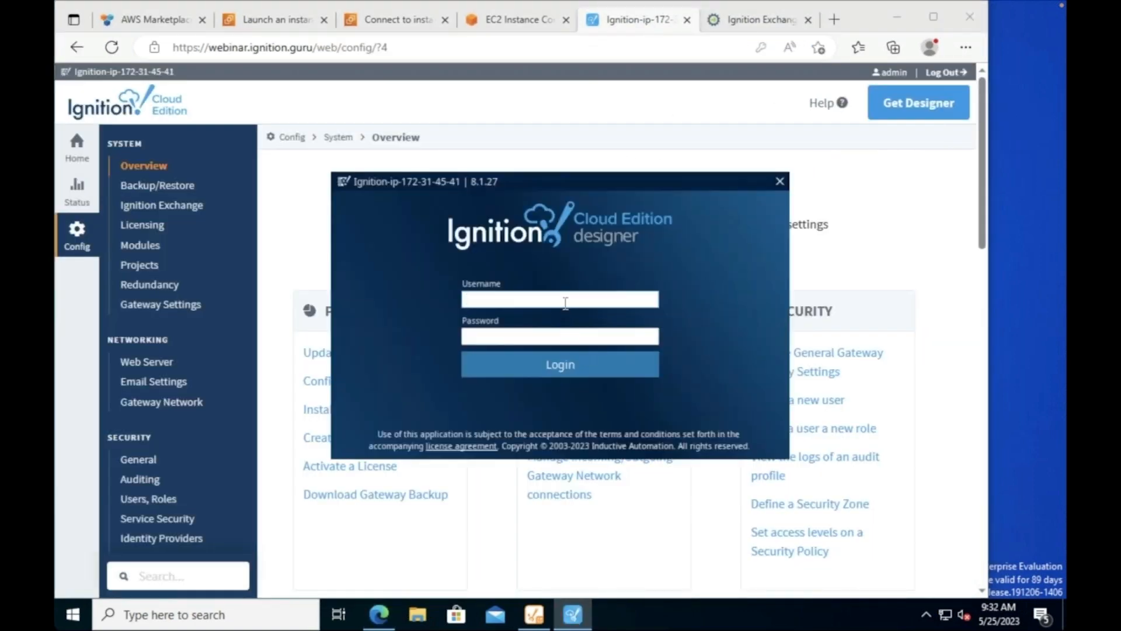
left_click(565, 302)
type("admin")
key("Tab")
type("admin")
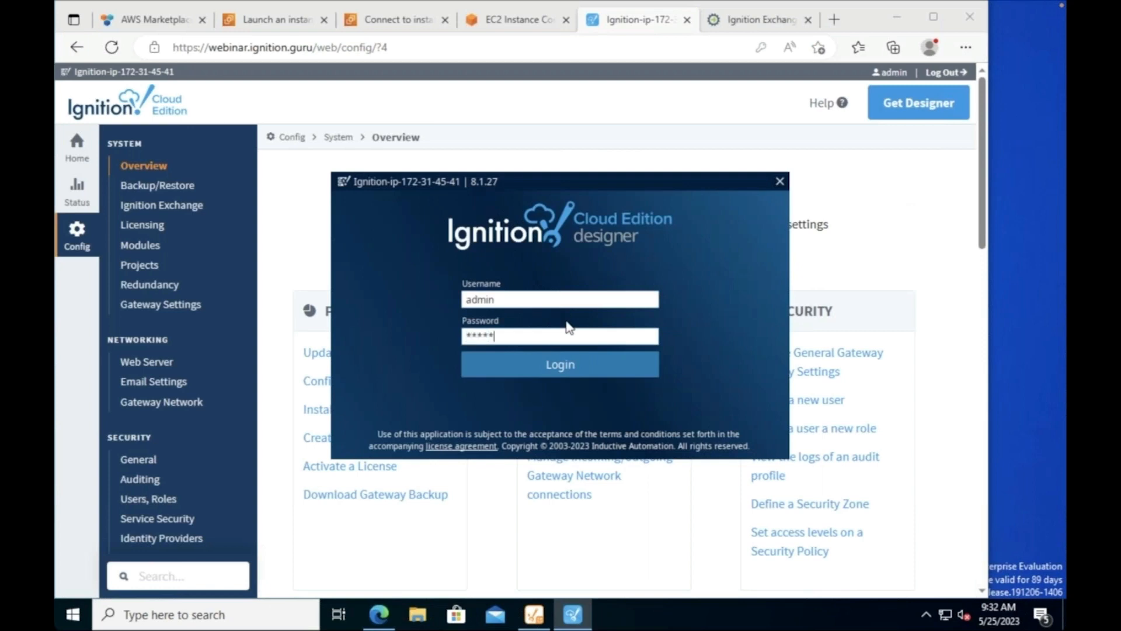
key("ctrl+v")
key("Return")
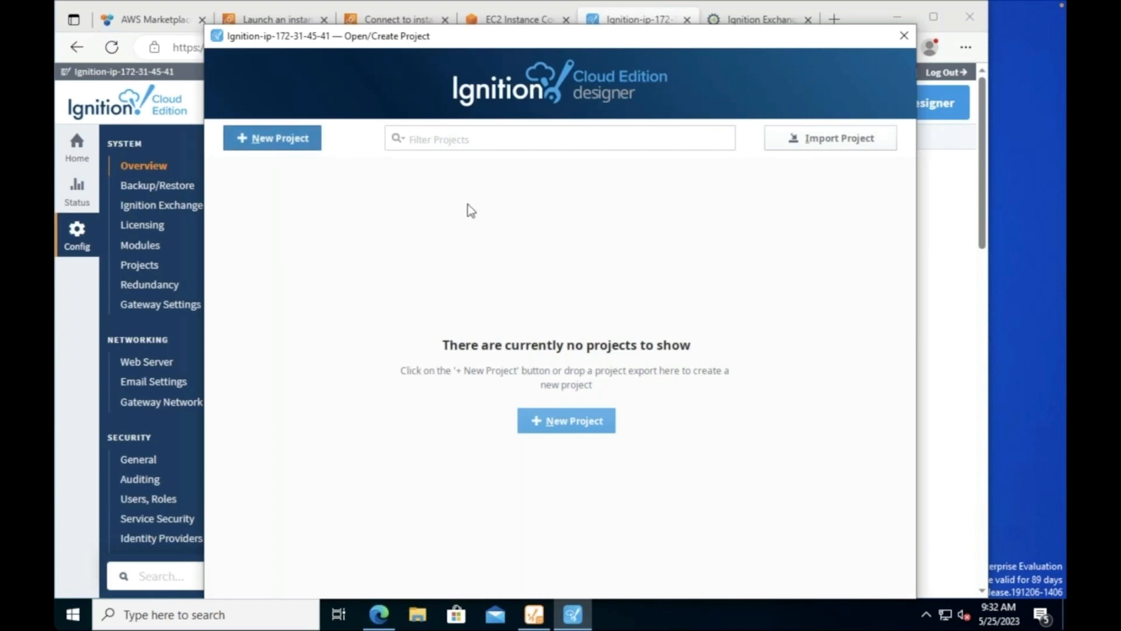
Step: Create a new project with name and title GeoJSON
key("alt+n")
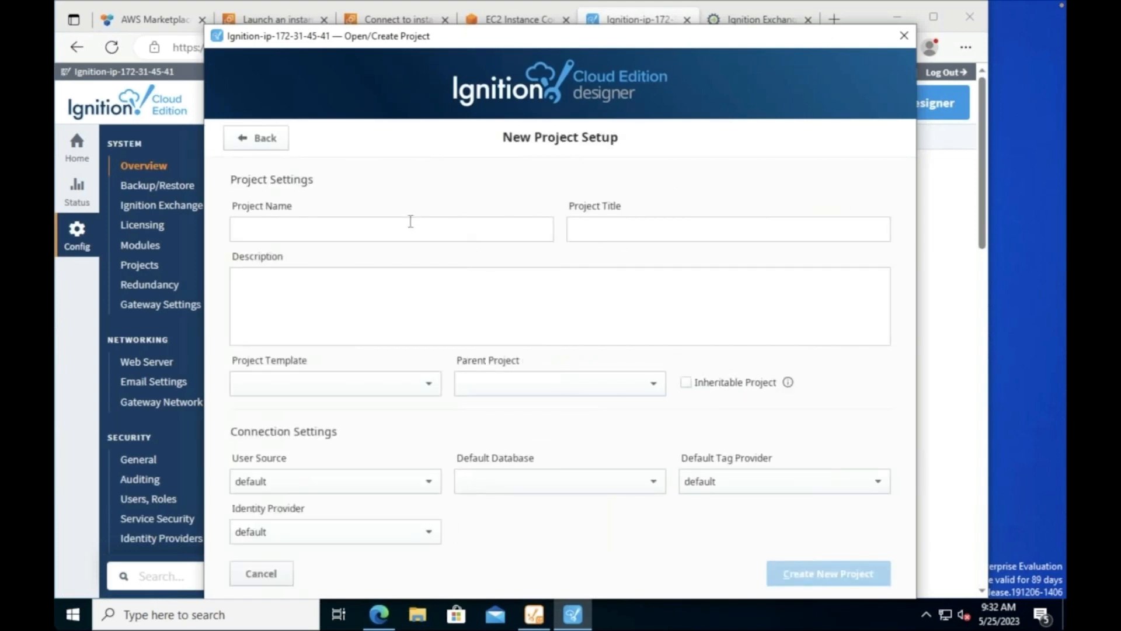
type("GeoJSON")
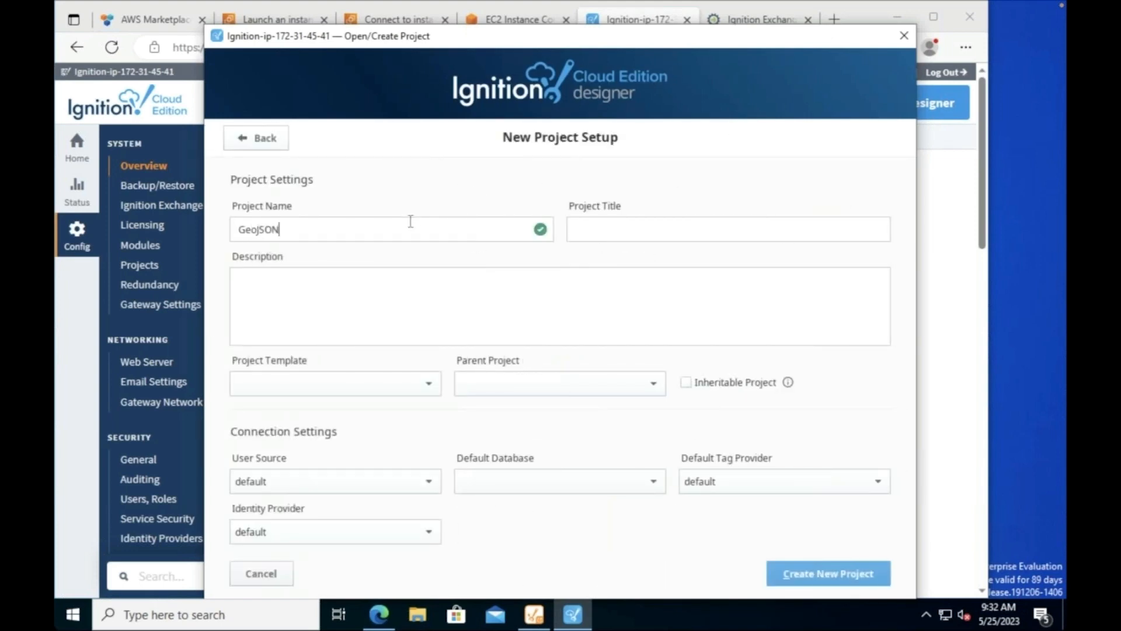
key("Tab")
type("GeoJSON")
key("Tab")
left_click(789, 572)
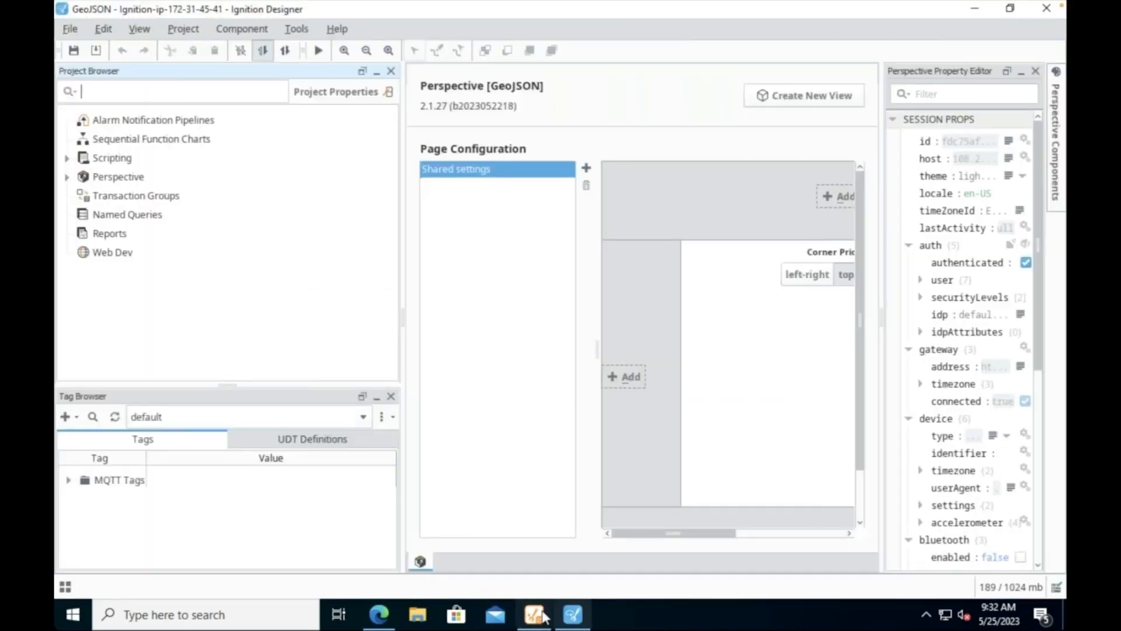
Step: Import geojson_explorer.1.0.3.zip via Ignition Exchange into the GeoJSON project, then return to Designer
left_click(379, 615)
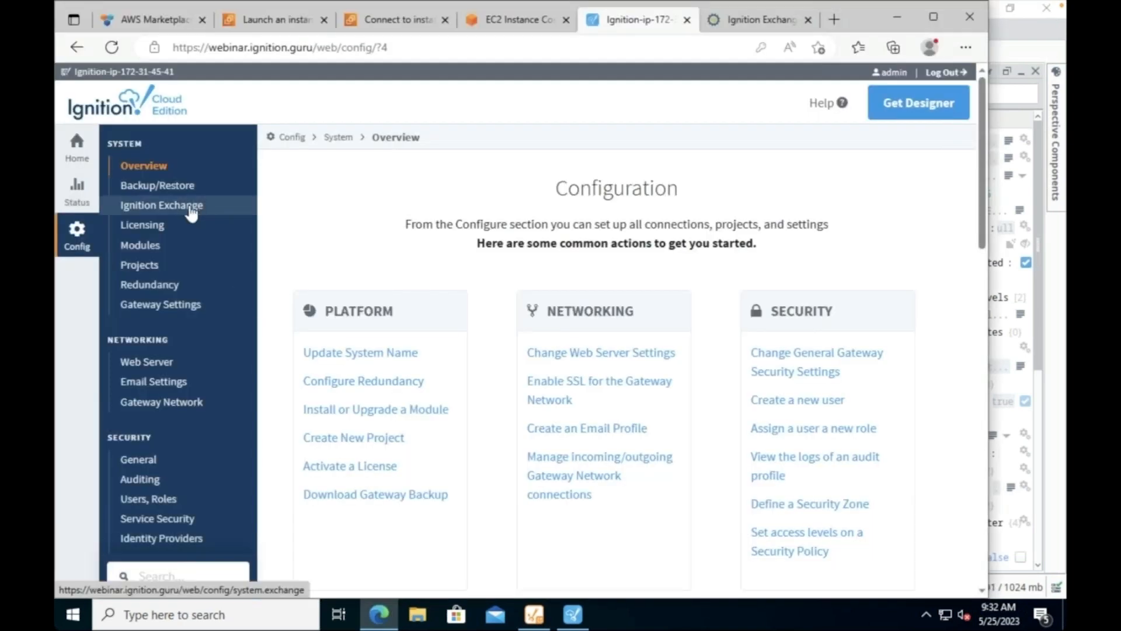
left_click(190, 208)
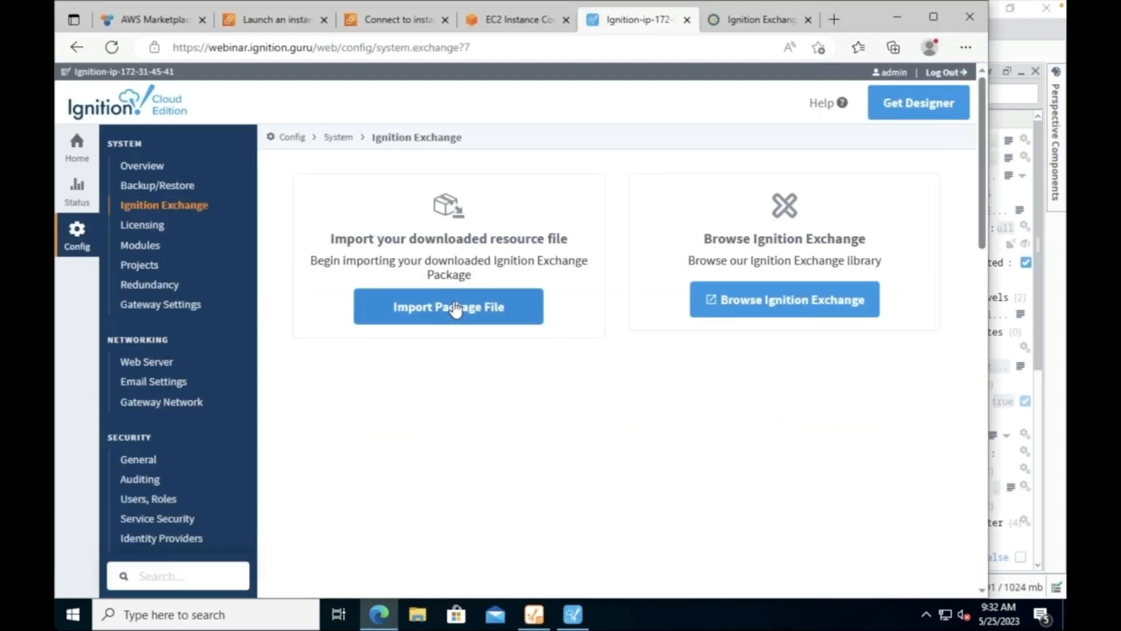
left_click(457, 310)
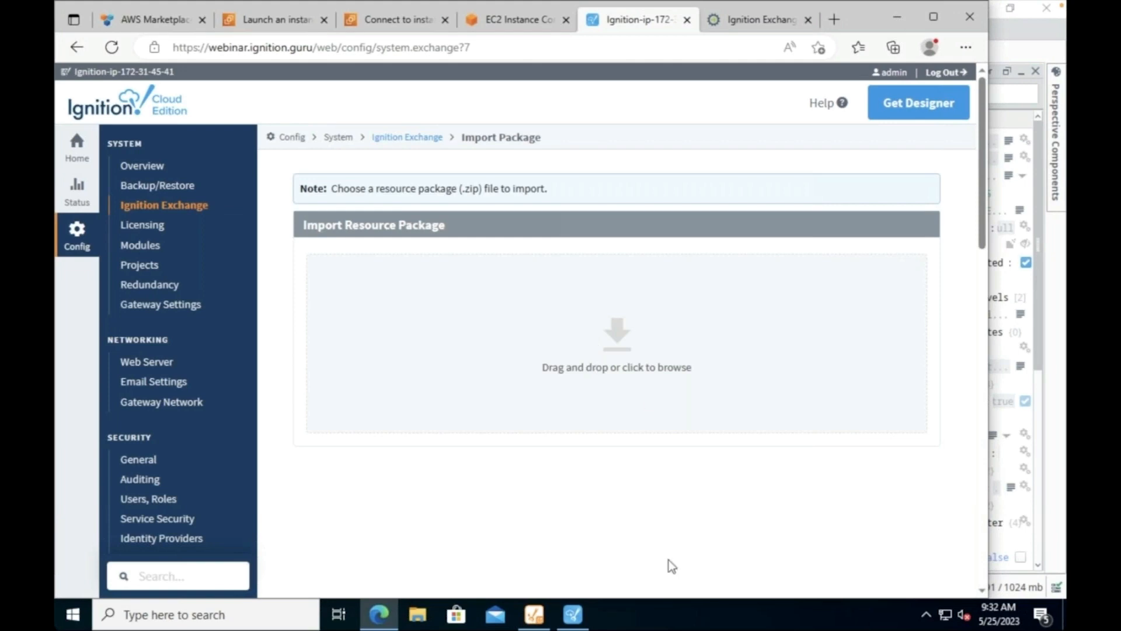
left_click(566, 327)
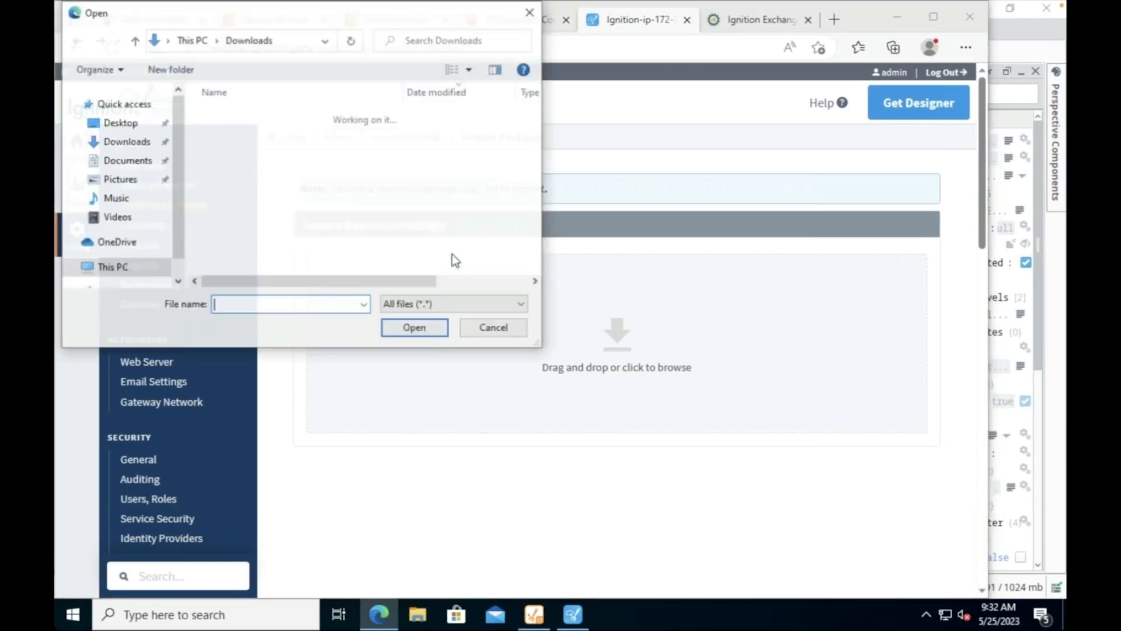
double_click(311, 139)
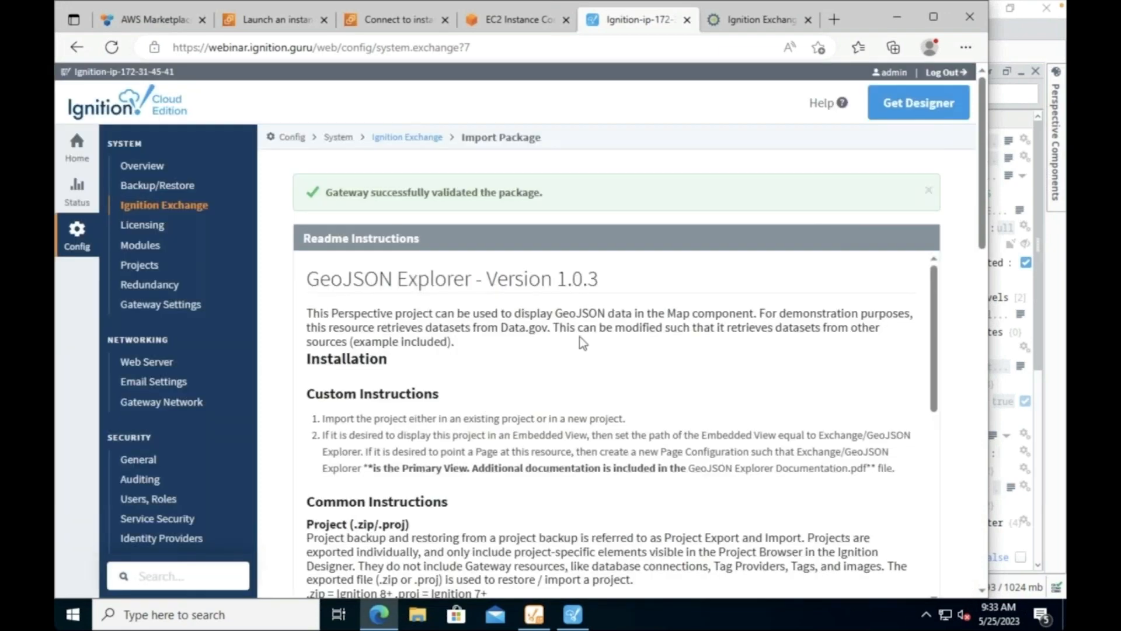
scroll(684, 359, "down", 5)
scroll(821, 363, "down", 3)
scroll(875, 353, "down", 10)
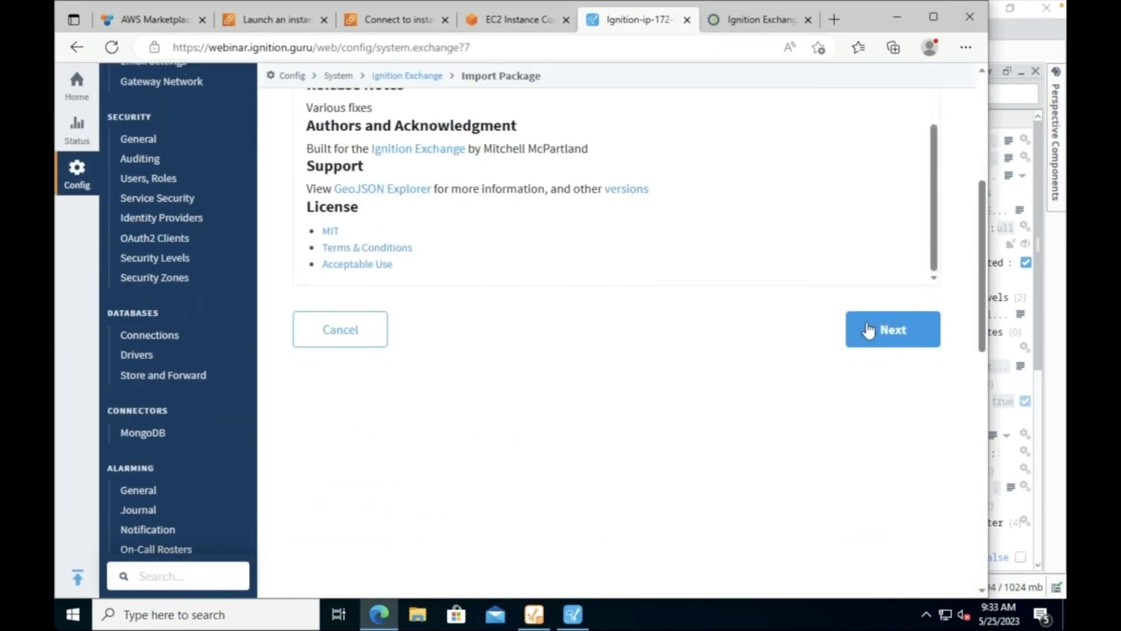
left_click(907, 332)
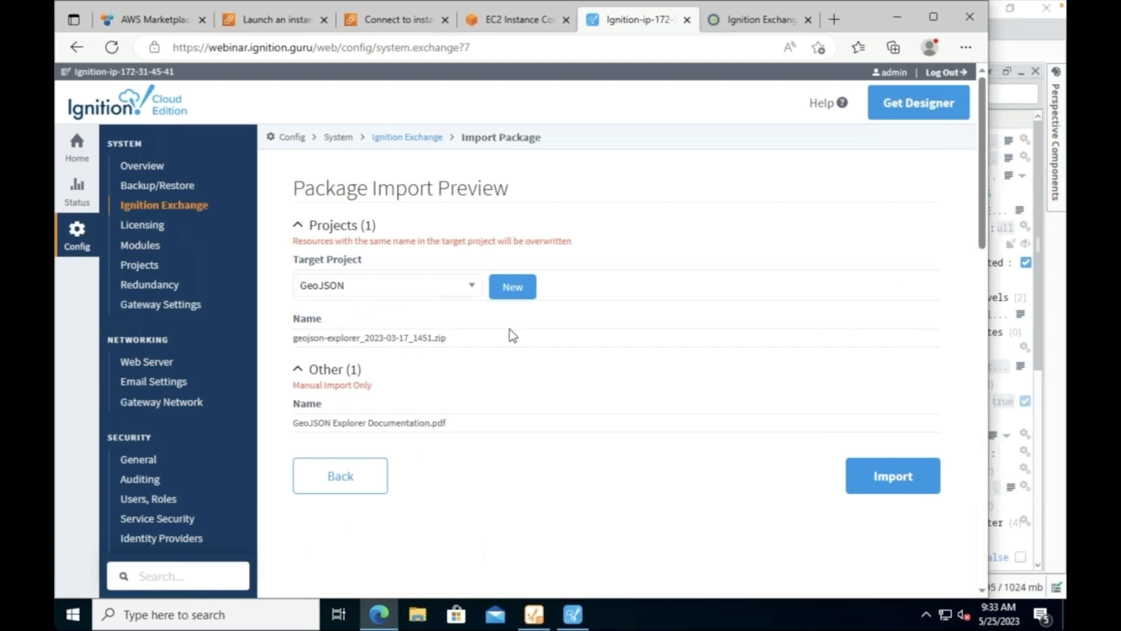
left_click(903, 472)
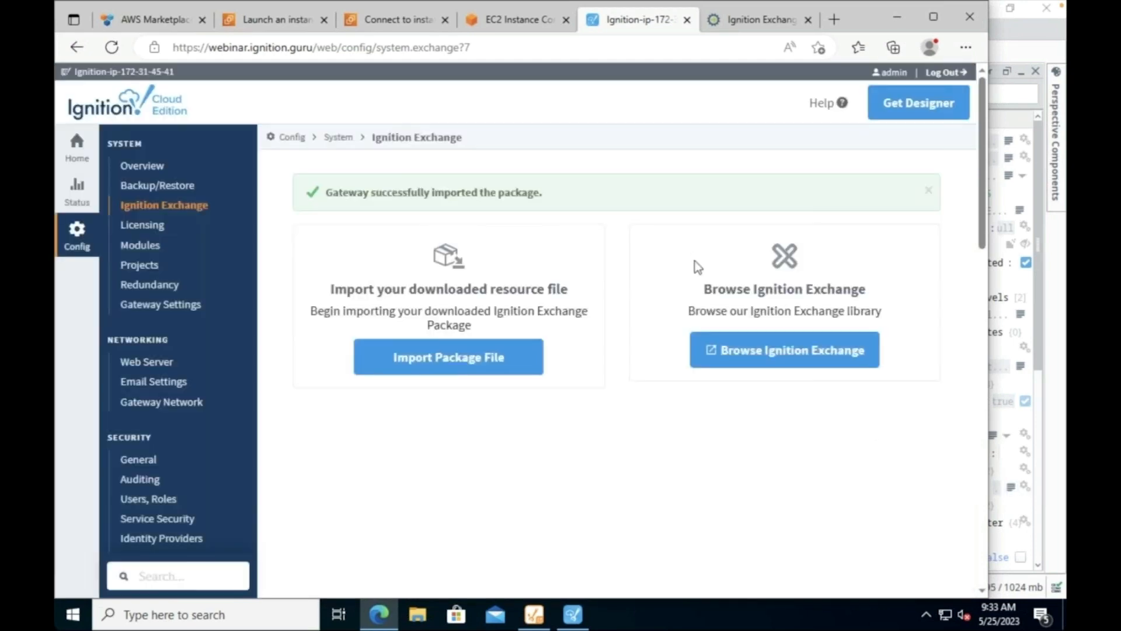
left_click(567, 620)
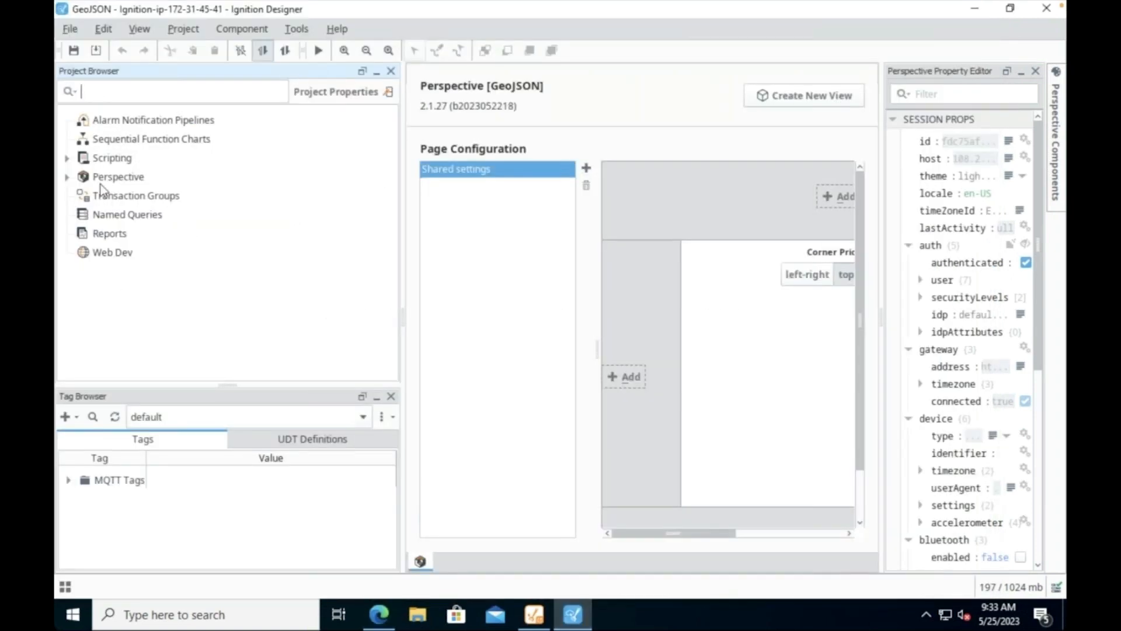
Step: Update the project, add page '/' with primary view Exchange/GeoJSON Explorer, and save
left_click(96, 53)
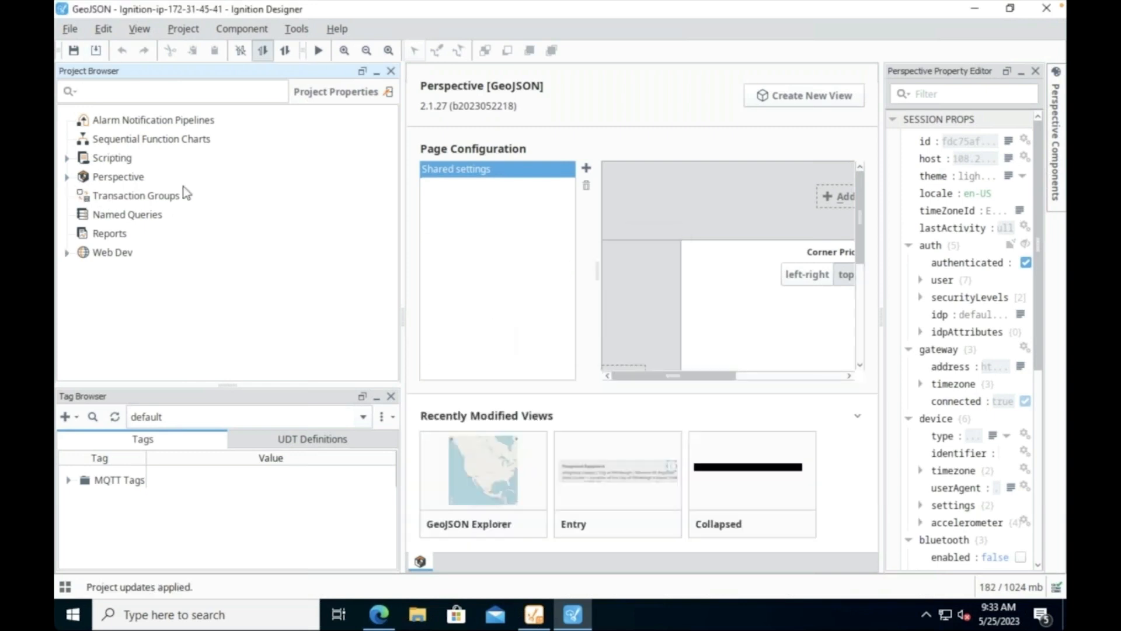
left_click(585, 169)
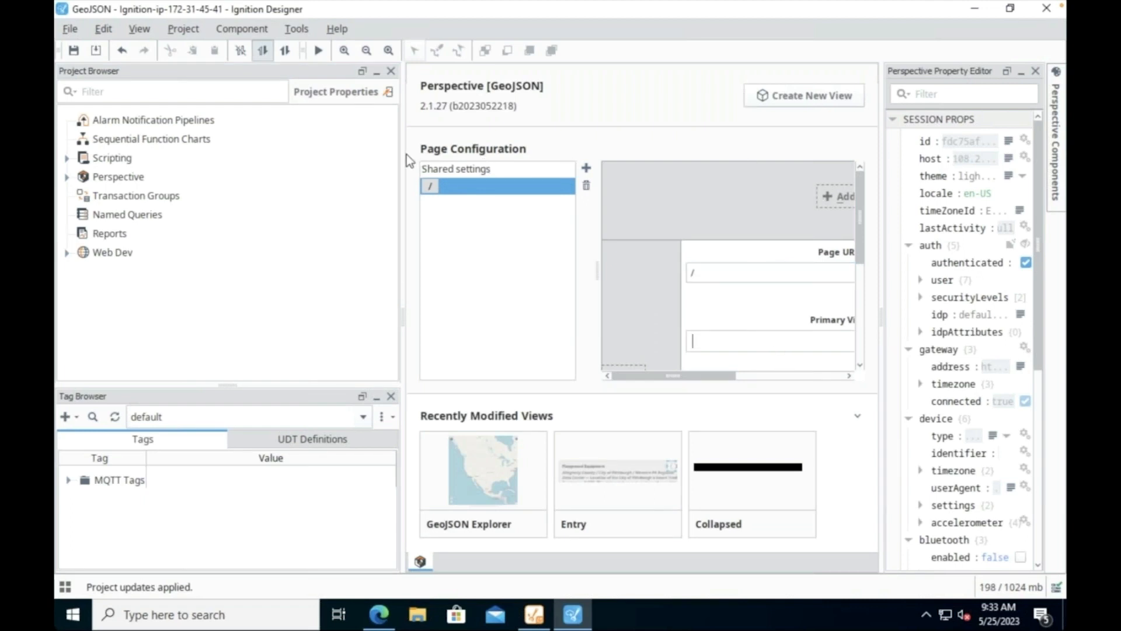
left_click_drag(404, 150, 285, 150)
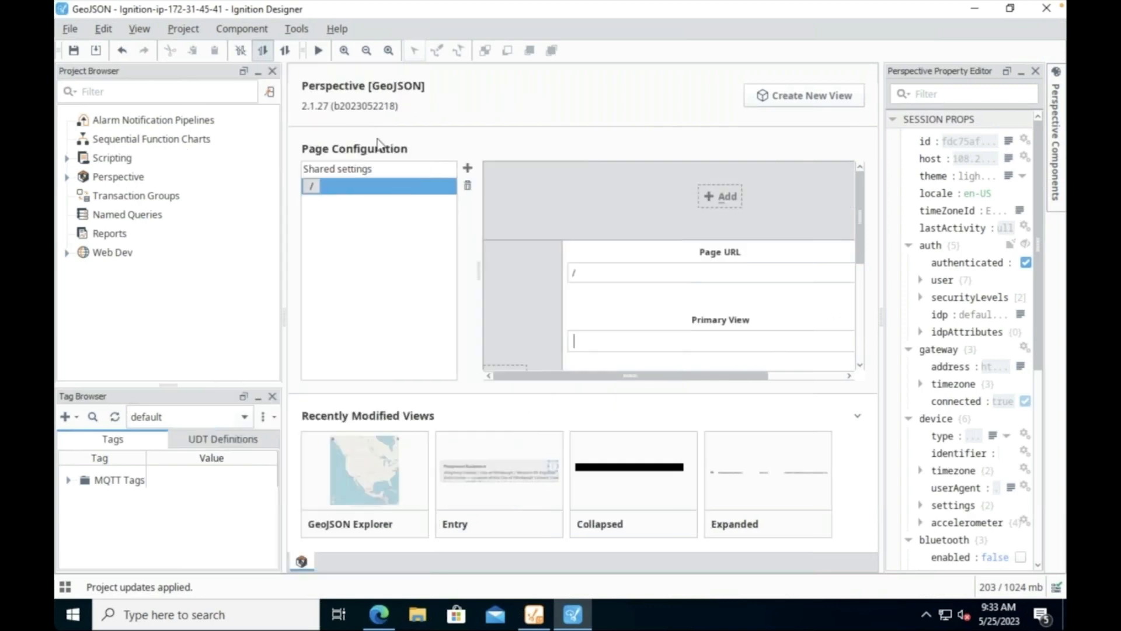
type("Exchange/GeoJSON Explorer")
key("ctrl+s")
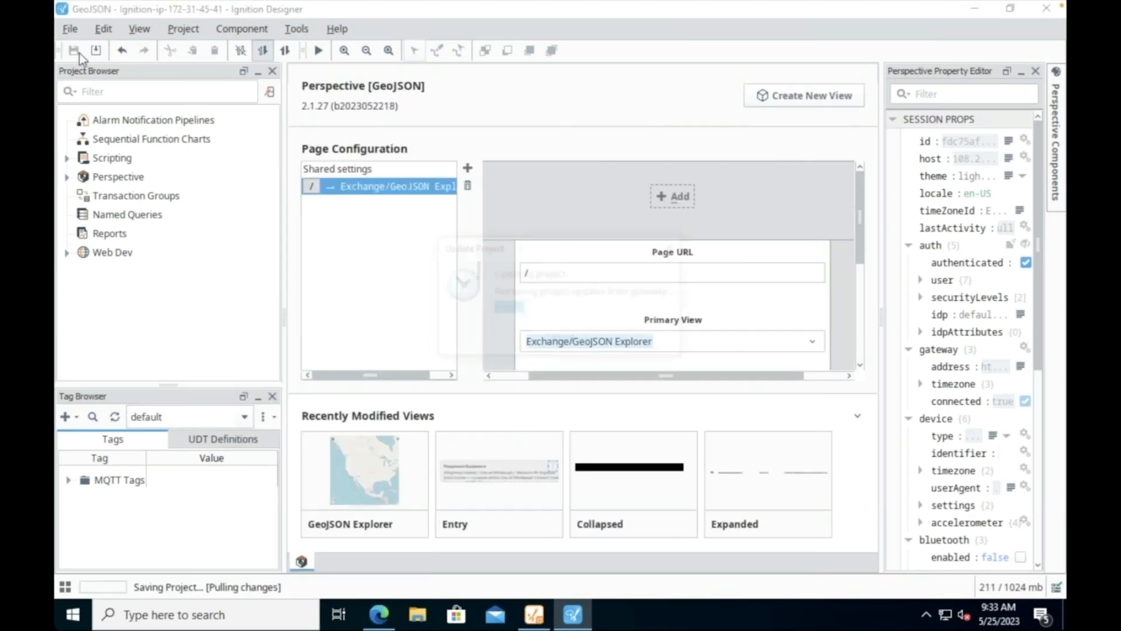
left_click(376, 615)
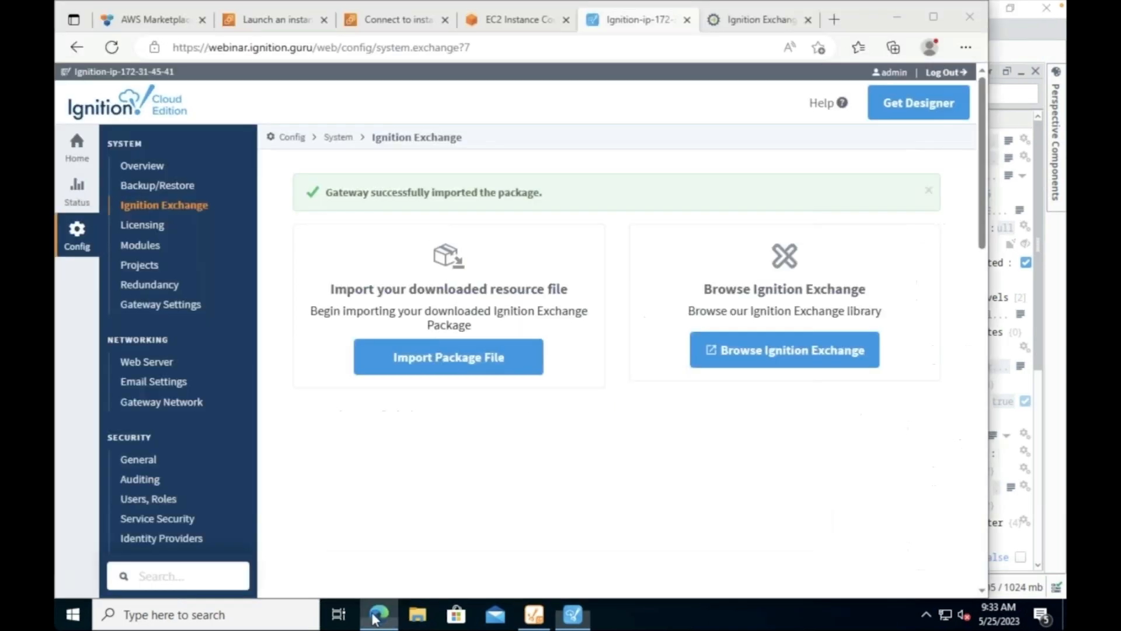
Step: Launch the GeoJSON project from the gateway's project list and open its dataset browser
left_click(87, 155)
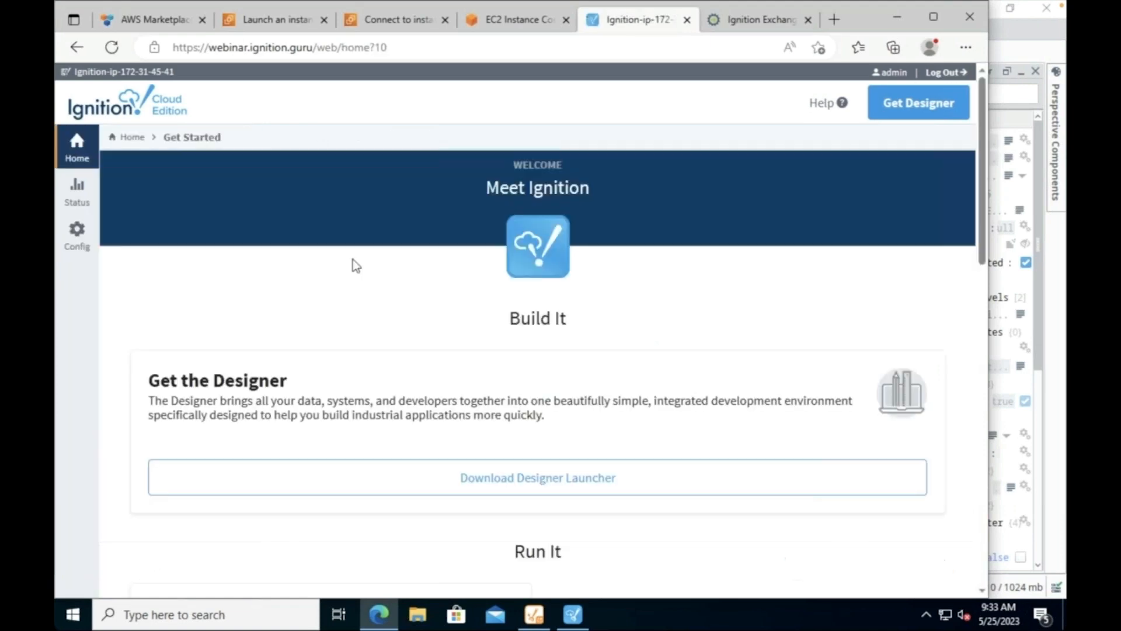
scroll(354, 264, "down", 5)
scroll(354, 265, "down", 3)
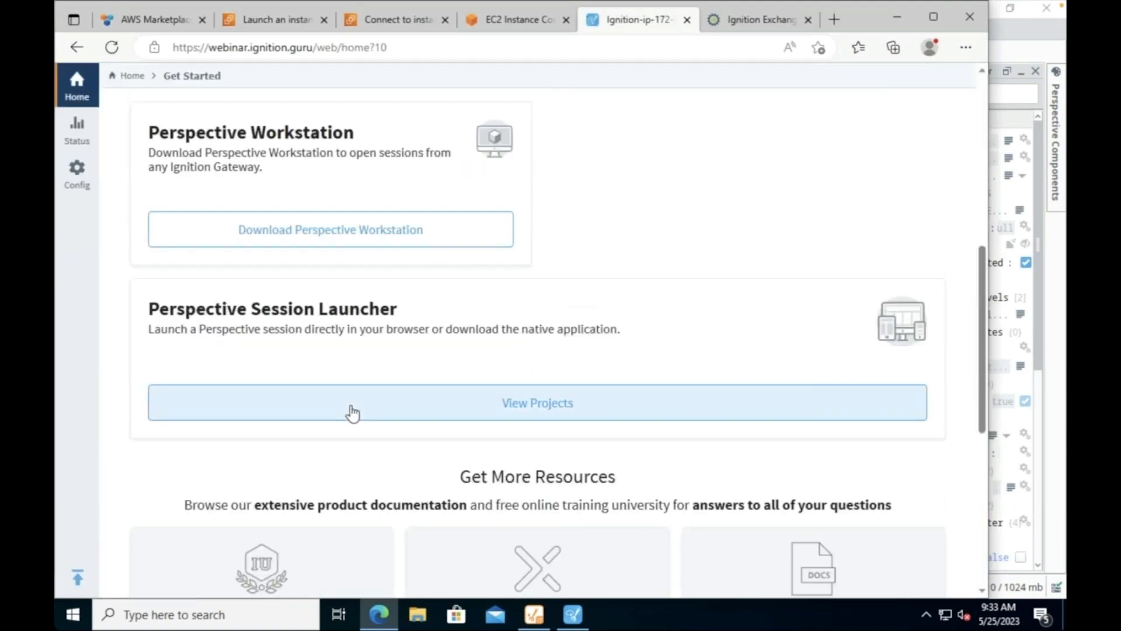
left_click(353, 410)
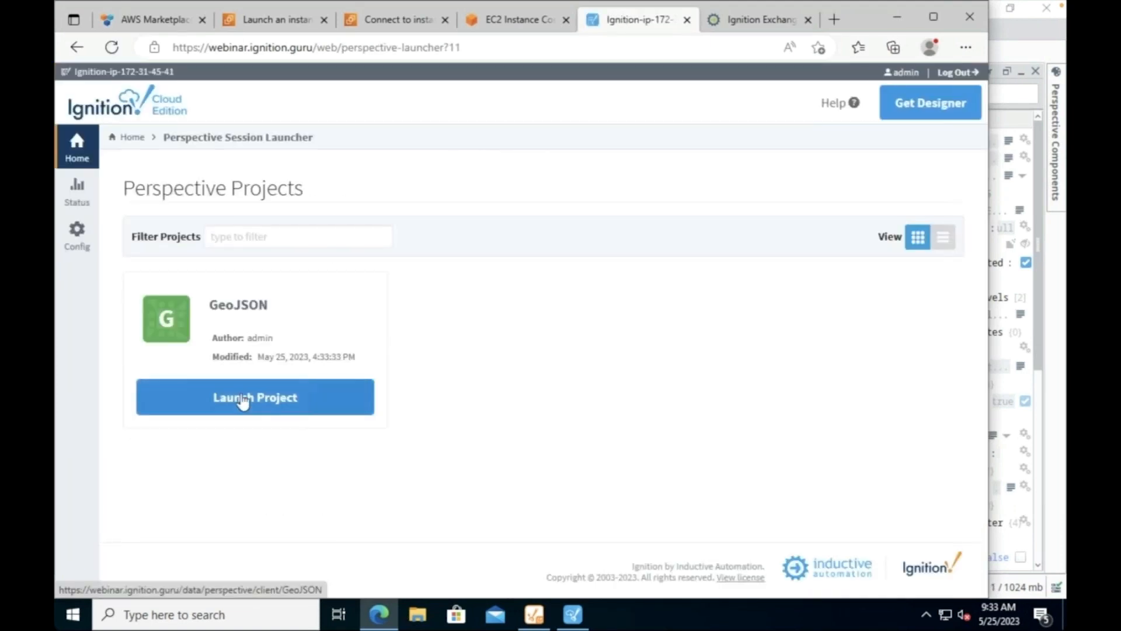
left_click(246, 397)
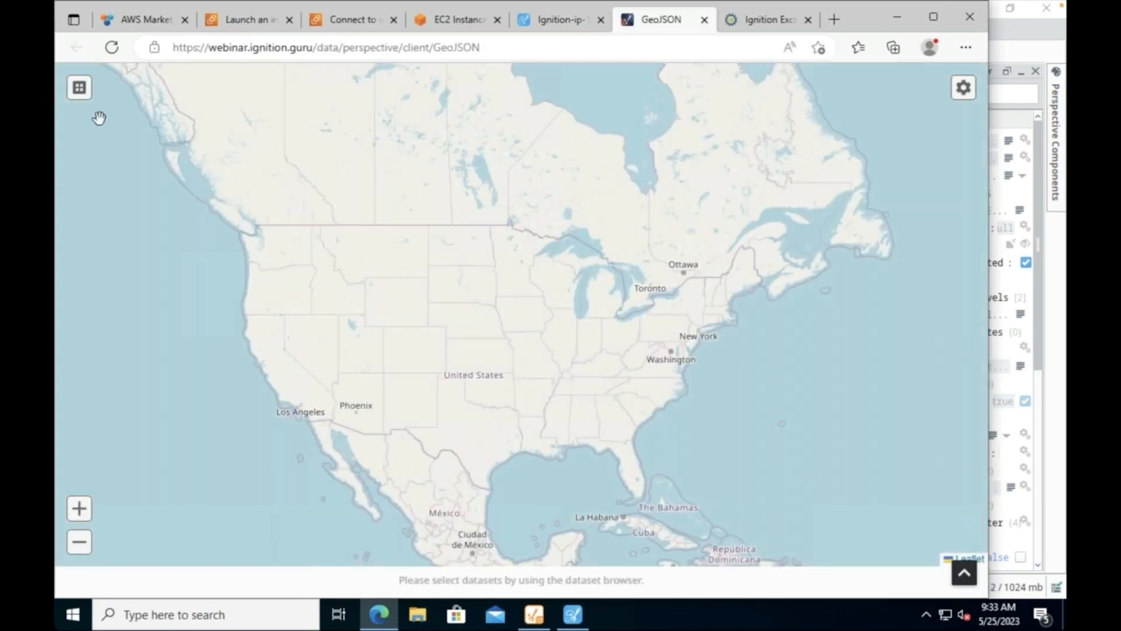
left_click(80, 89)
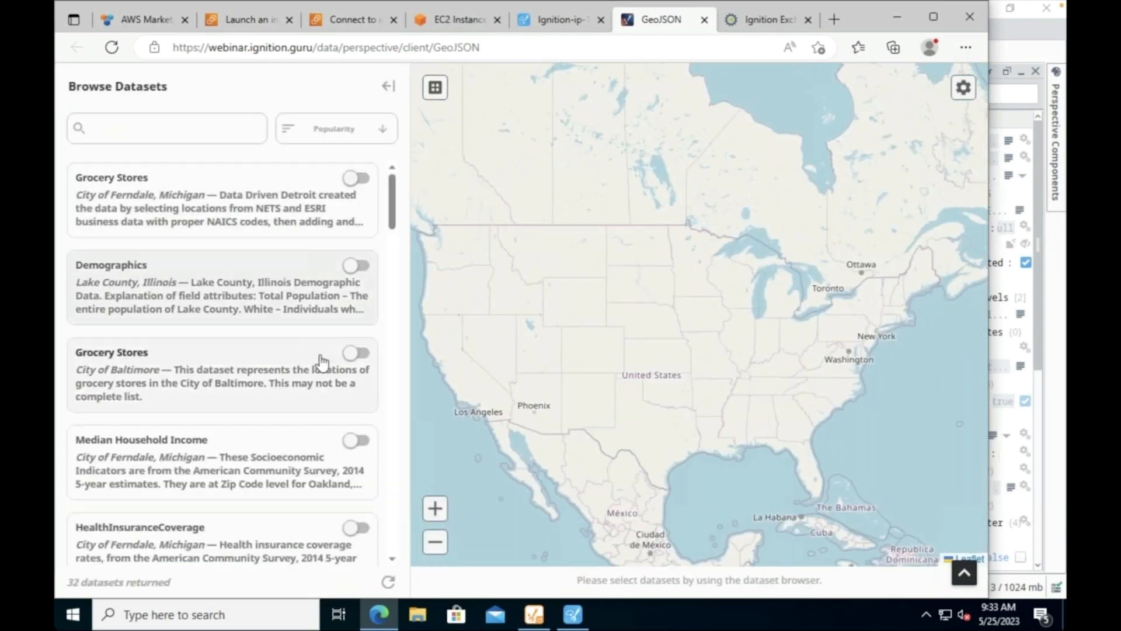
scroll(320, 356, "down", 5)
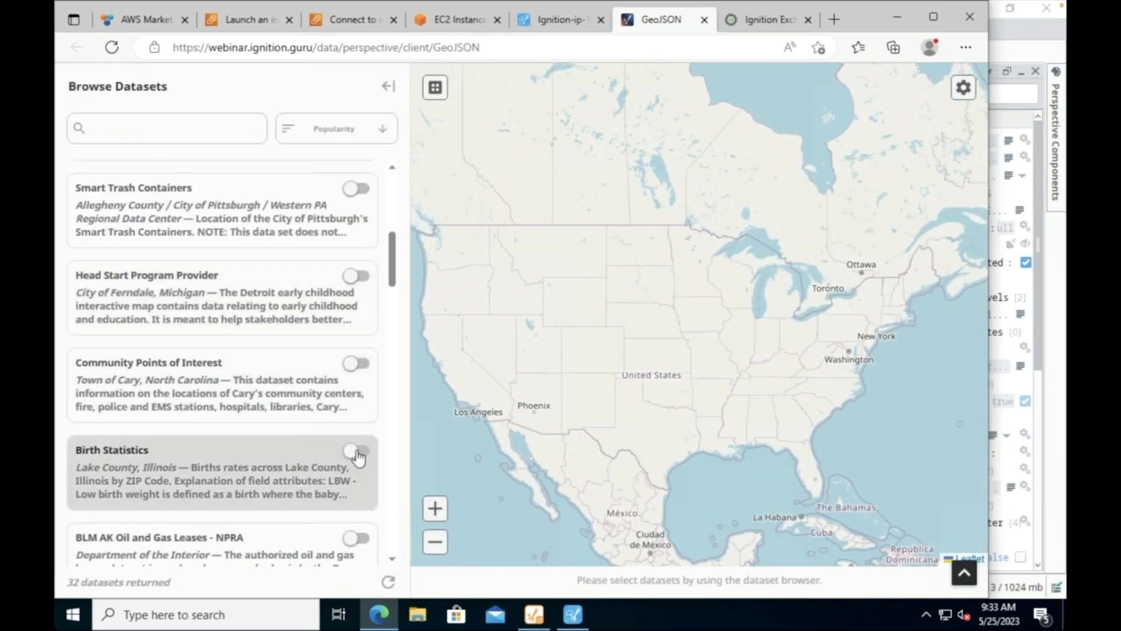
Step: Show Community Points of Interest, zoom into Cary, and check Davis Dr Elementary's properties
left_click(358, 364)
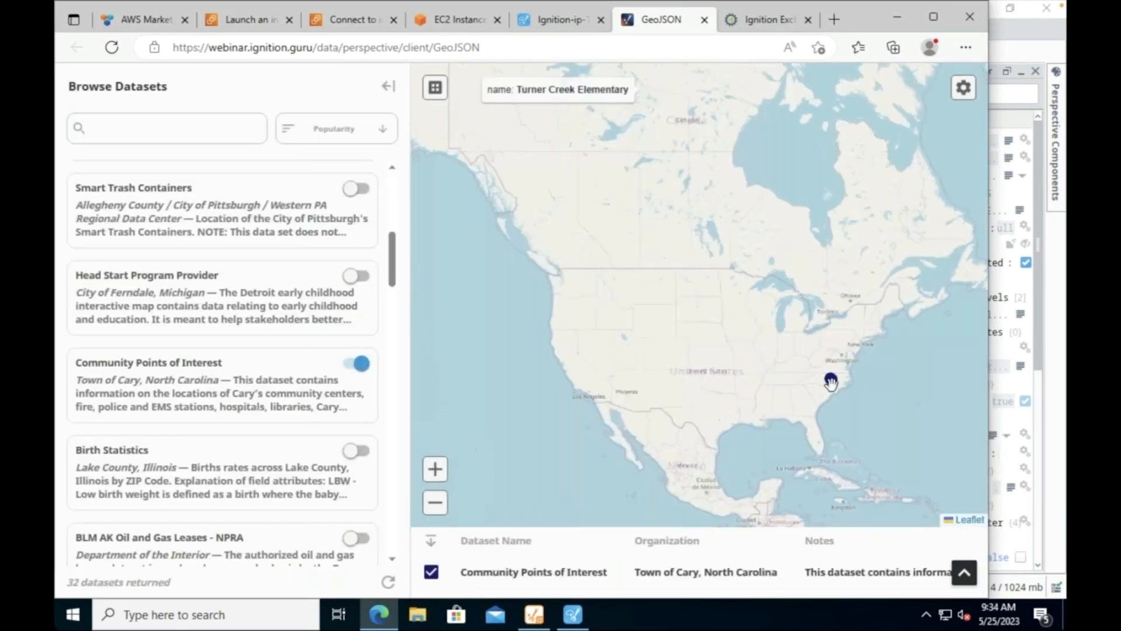
scroll(832, 379, "up", 2)
scroll(832, 386, "up", 5)
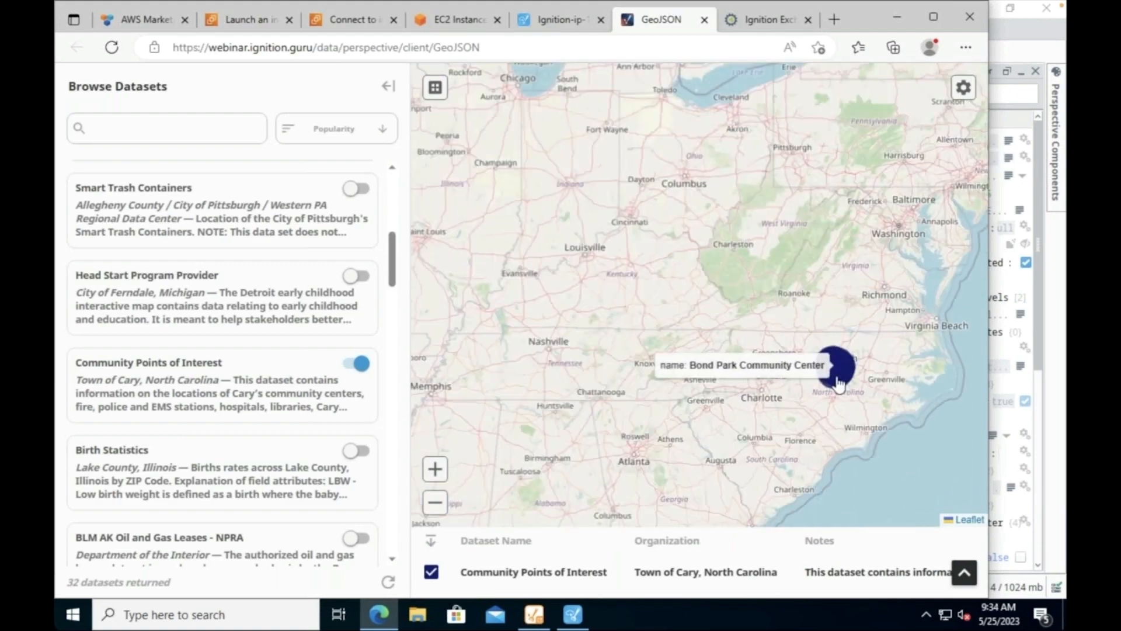
scroll(759, 327, "up", 4)
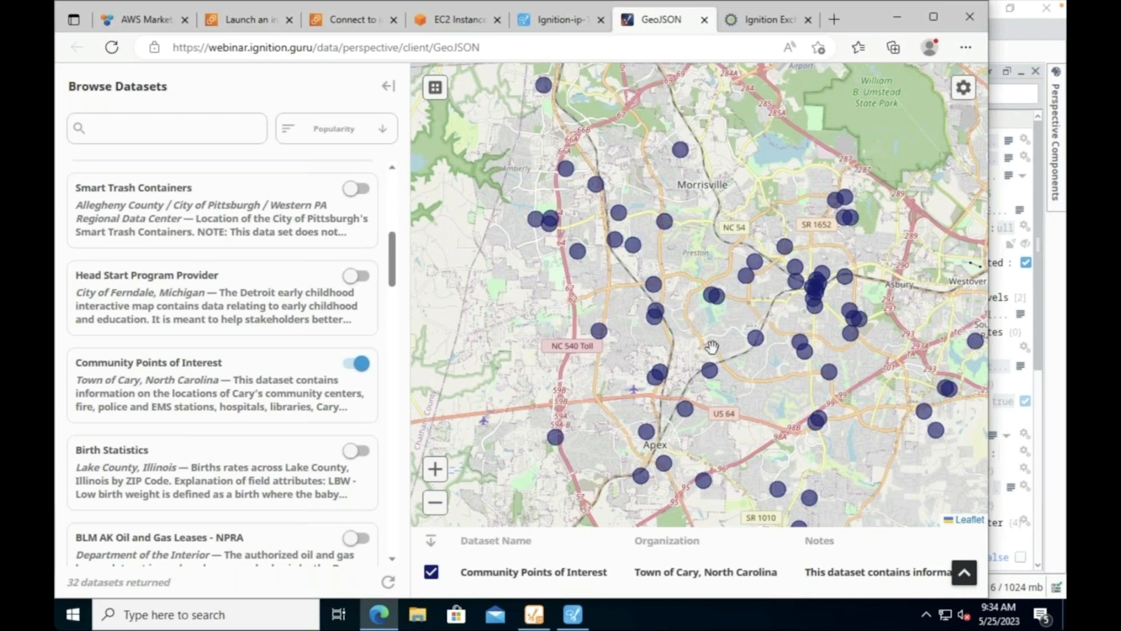
left_click(652, 313)
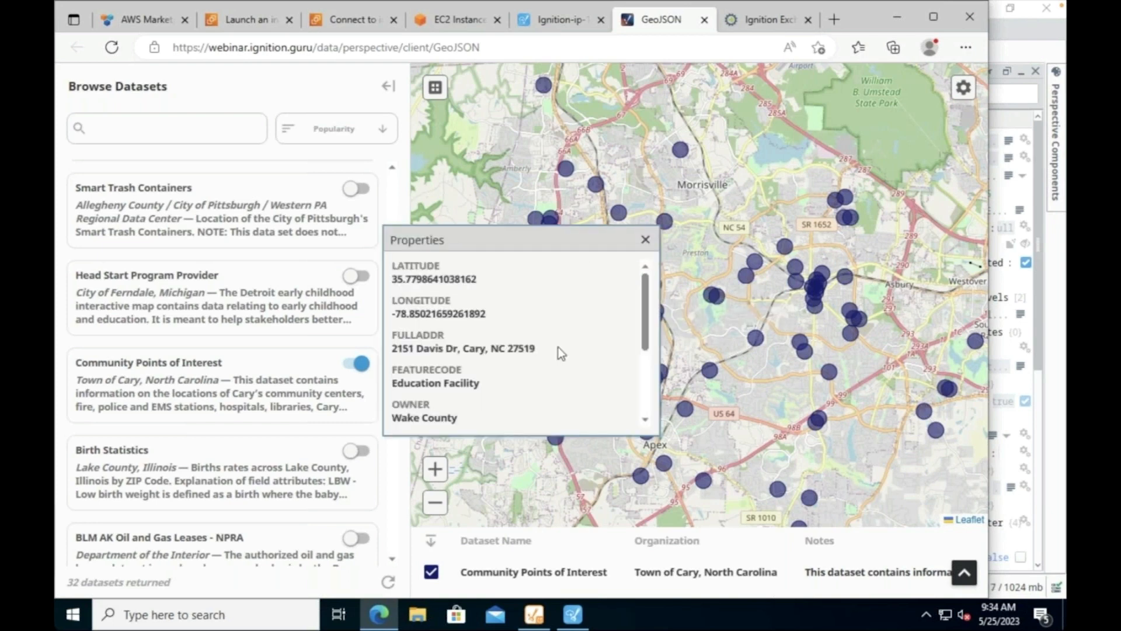
scroll(558, 347, "down", 2)
scroll(568, 339, "down", 1)
scroll(571, 338, "up", 3)
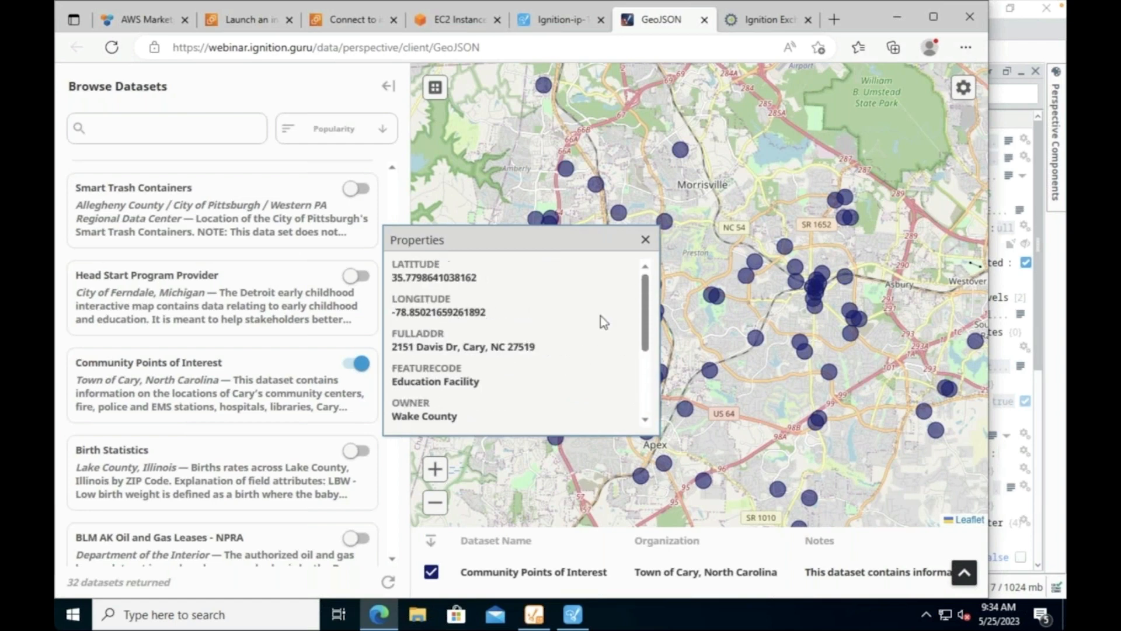
left_click(645, 241)
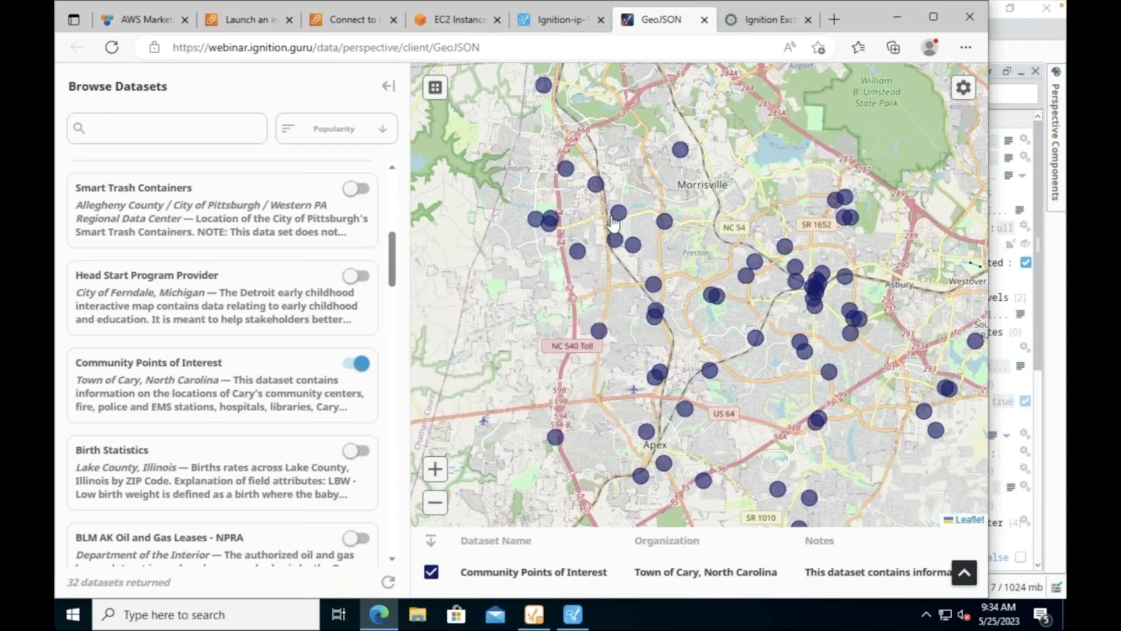
mouse_move(620, 217)
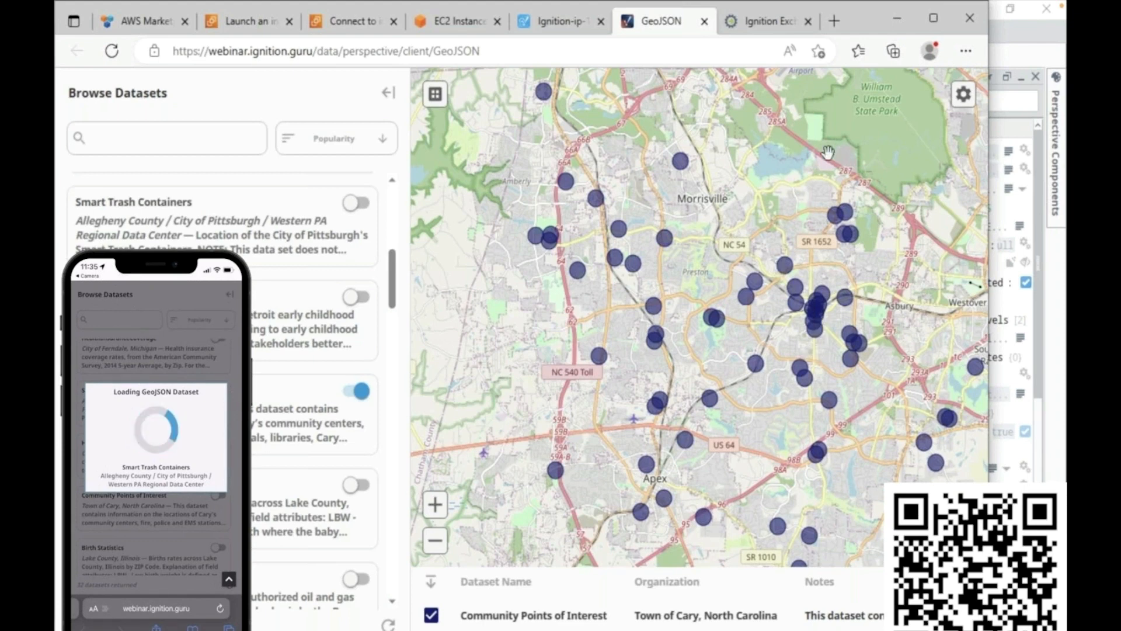
Step: Review the gateway's Perspective Sessions list, then the Systems Overview showing CPU and memory usage
left_click(575, 28)
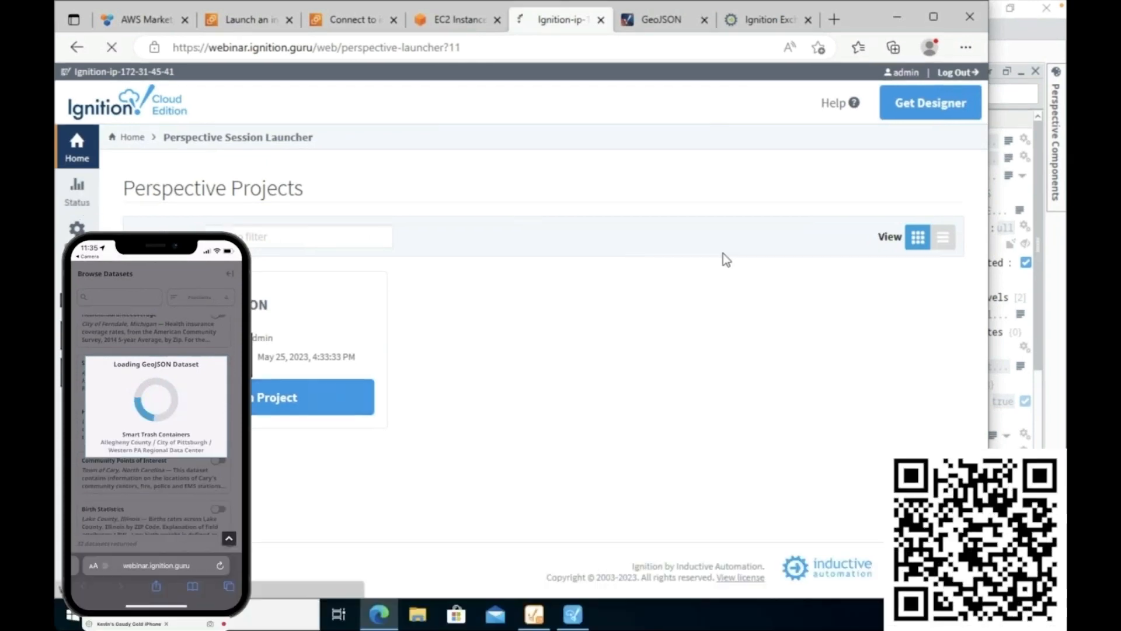
left_click(78, 193)
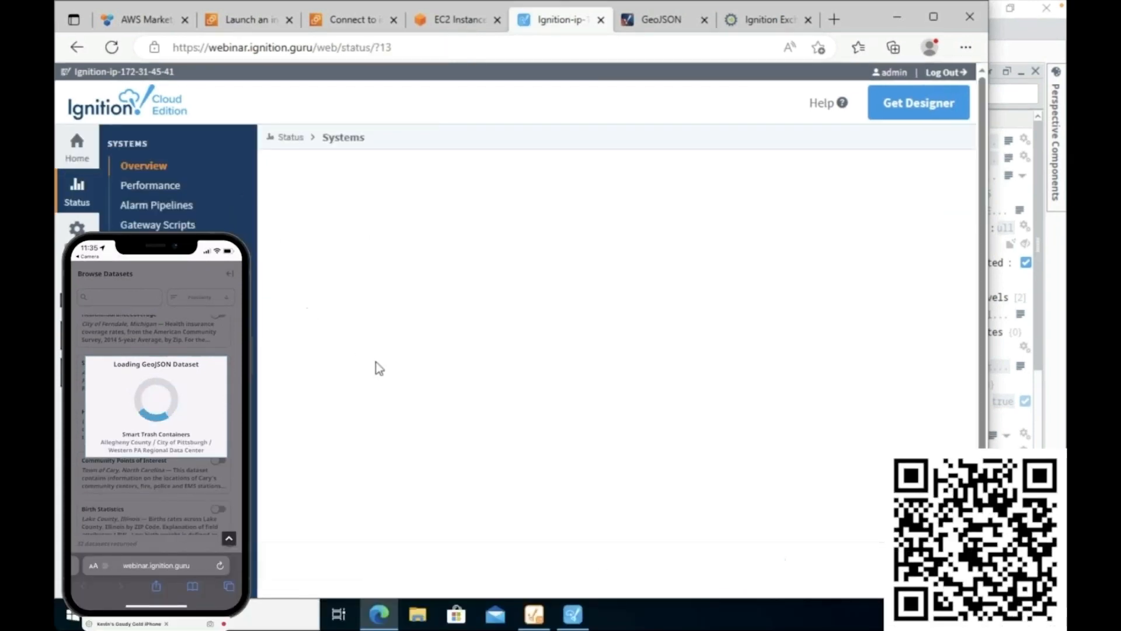
scroll(413, 331, "down", 5)
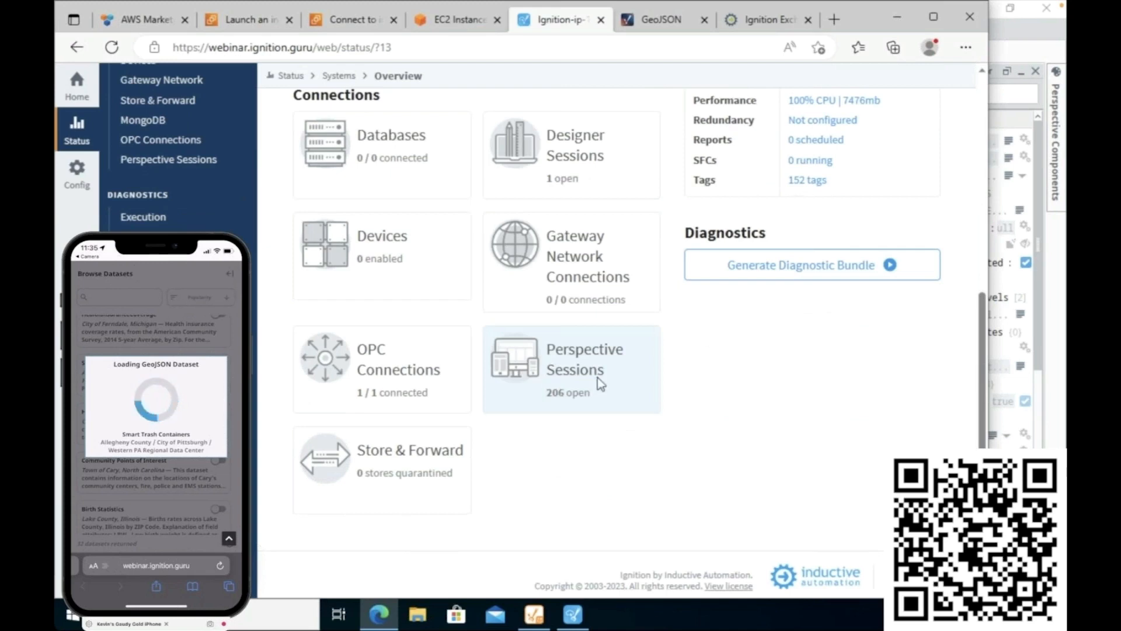
left_click(598, 379)
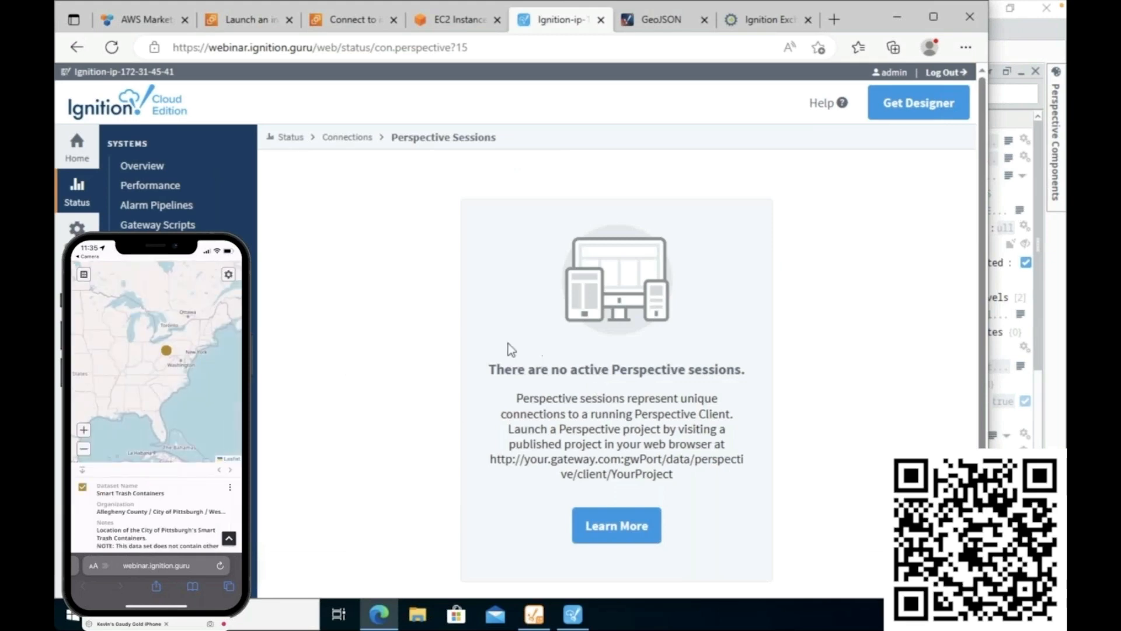
scroll(471, 300, "down", 3)
scroll(315, 356, "up", 3)
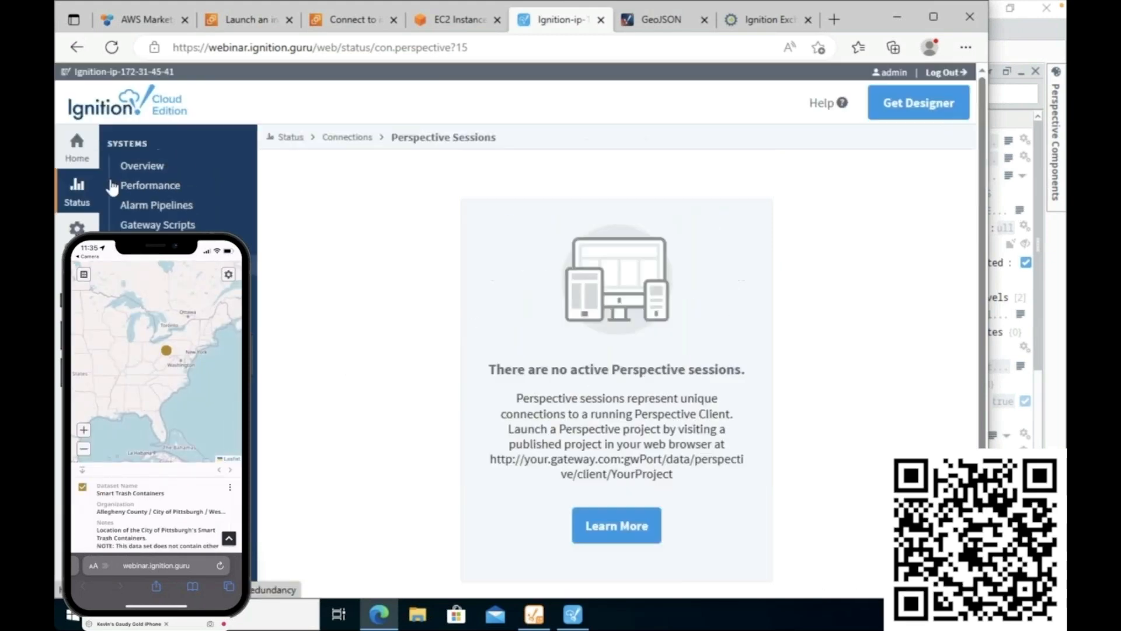
left_click(125, 167)
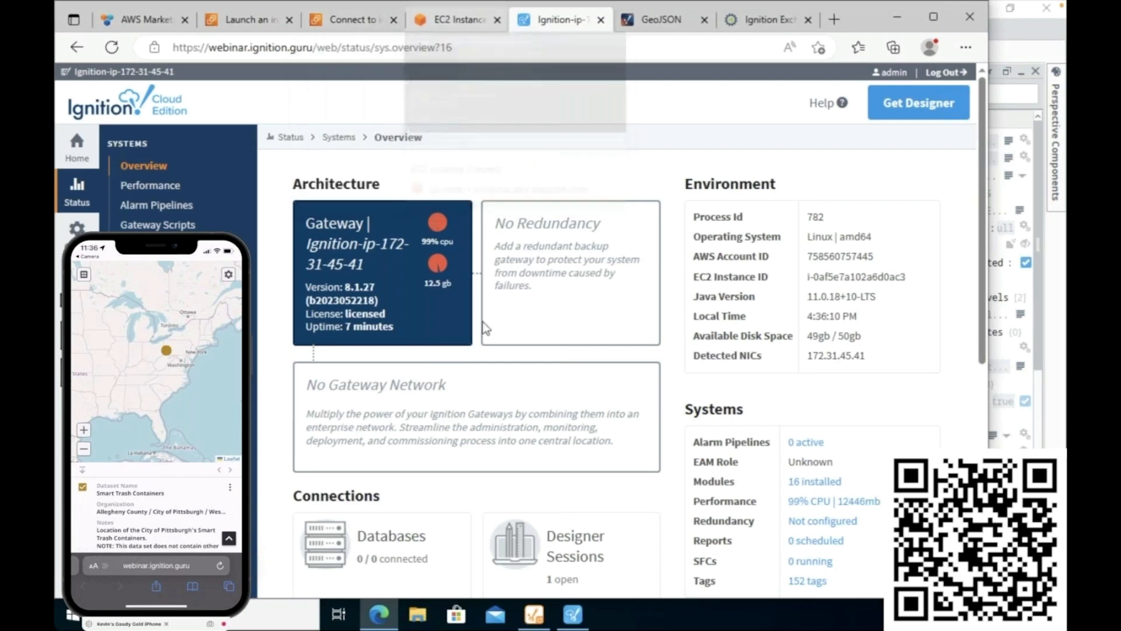
scroll(514, 378, "down", 3)
scroll(516, 374, "down", 3)
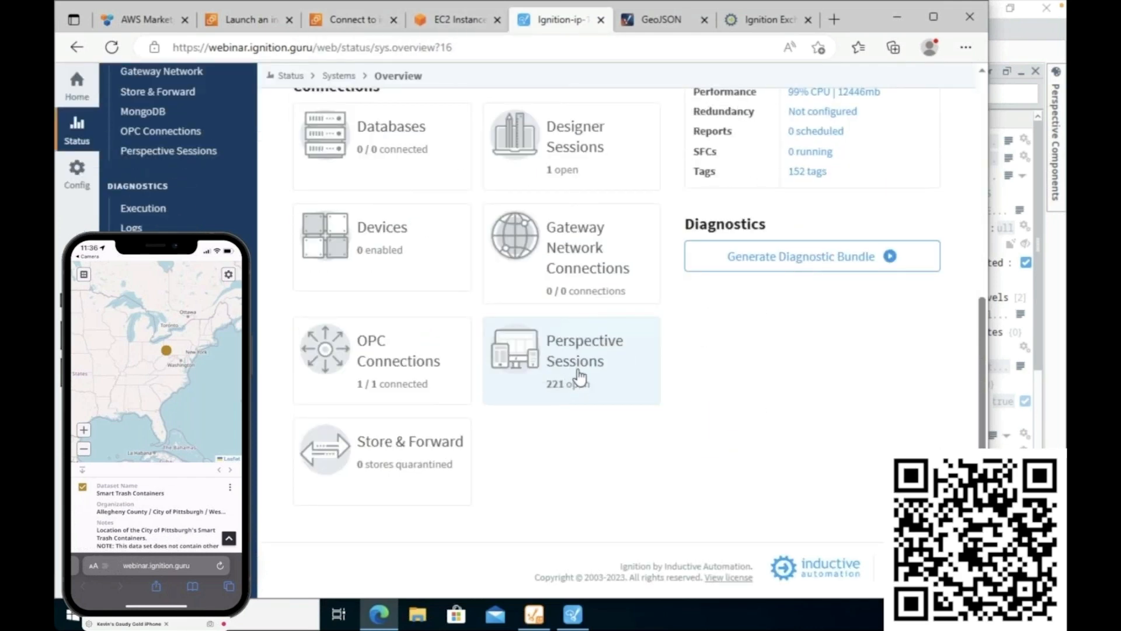
scroll(580, 379, "up", 6)
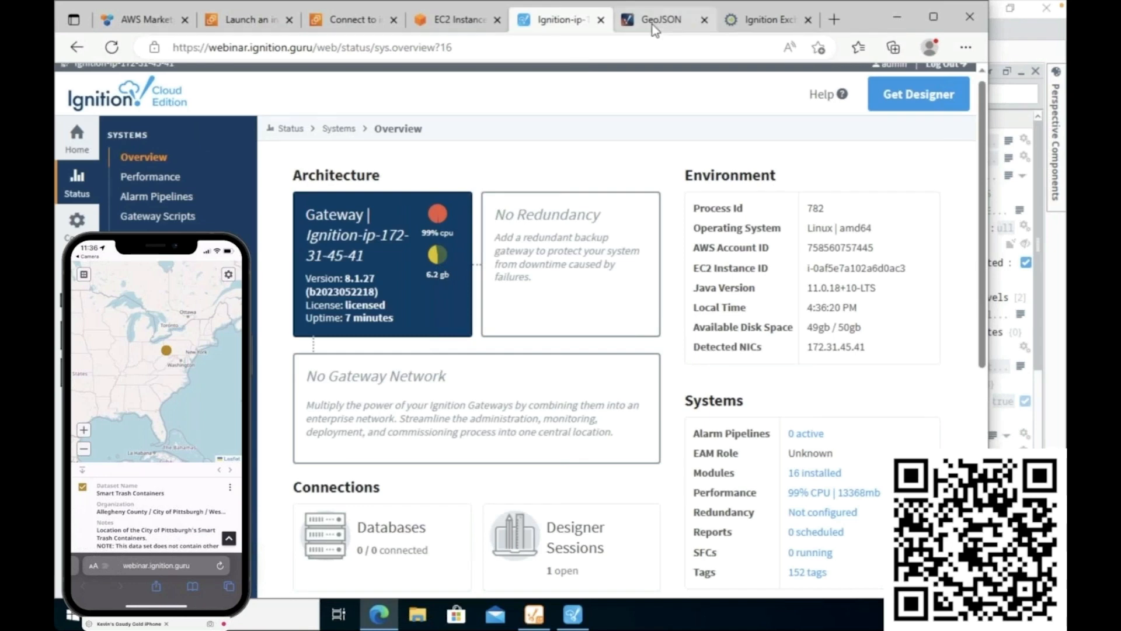
Step: Go to the EC2 management console and open the webinar-demo instance's summary
left_click(465, 24)
left_click(359, 23)
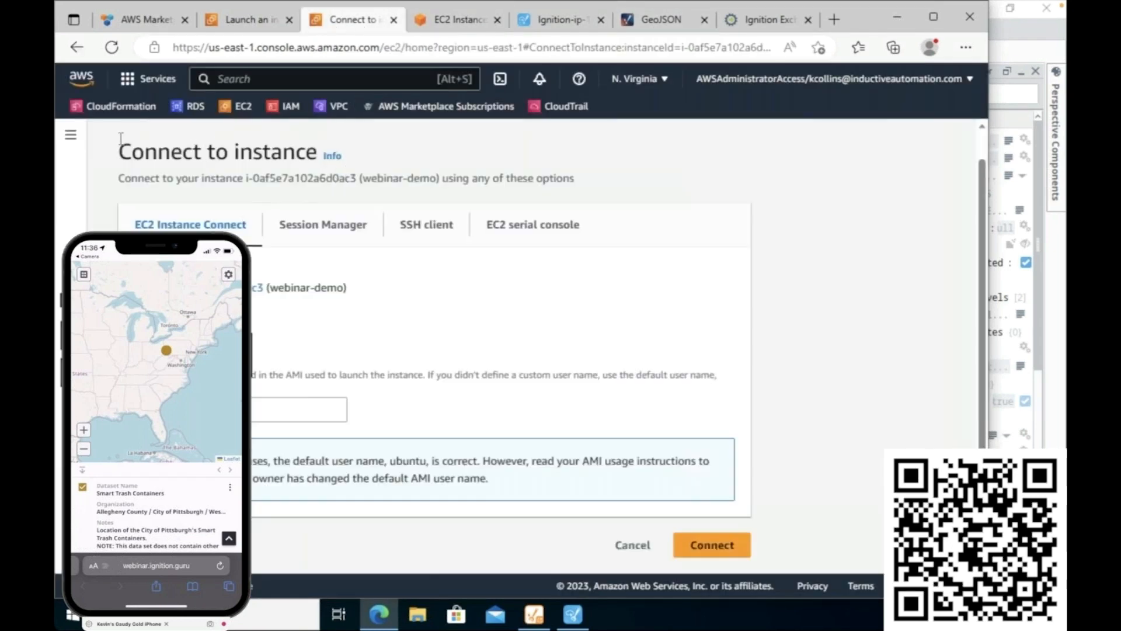
left_click(239, 106)
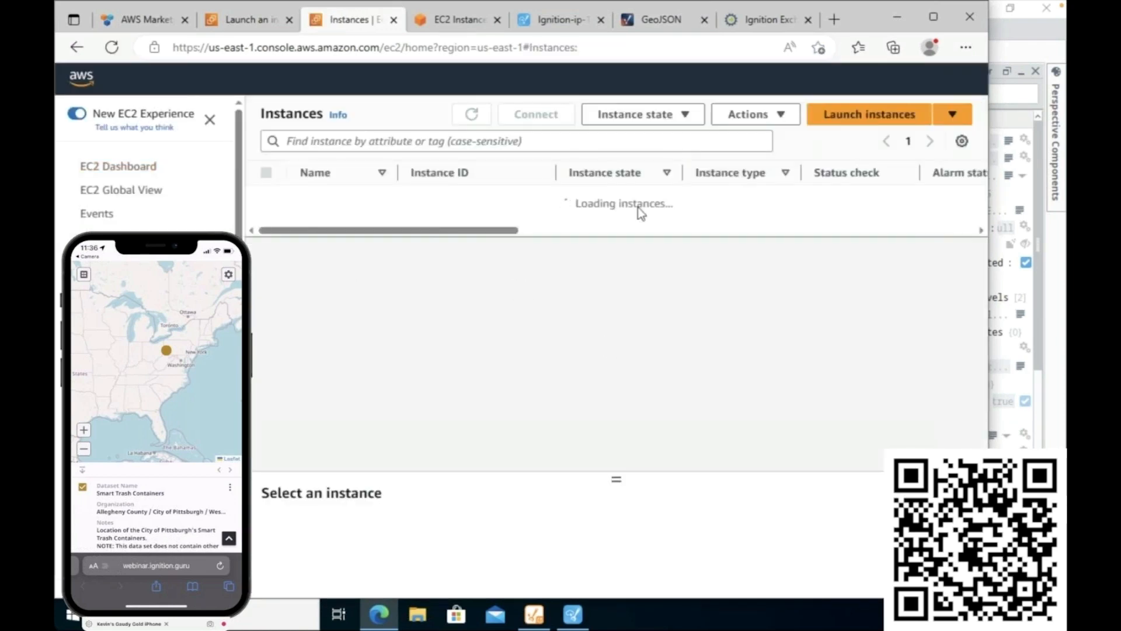
left_click(688, 115)
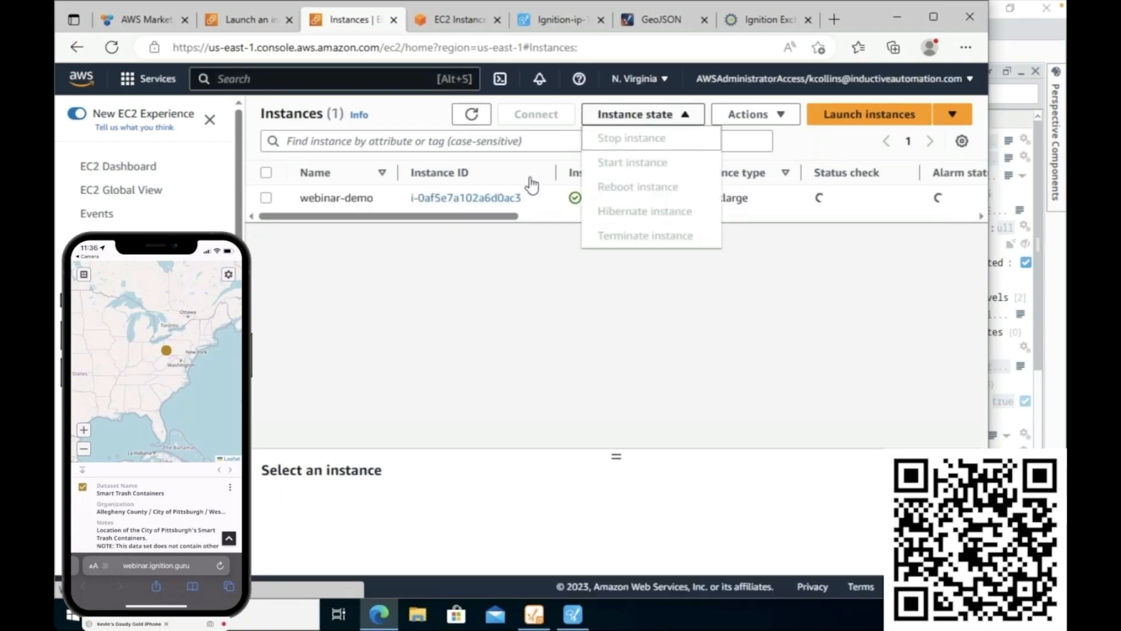
left_click(498, 198)
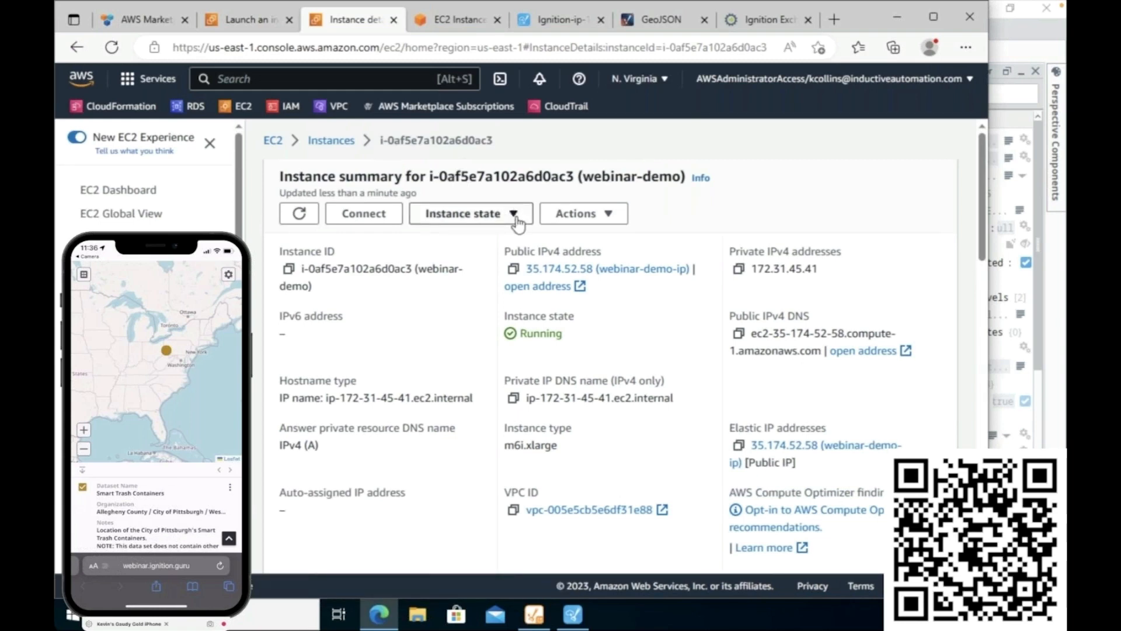
Step: Bring up the instance's Actions menu to reach its Instance settings options
left_click(516, 216)
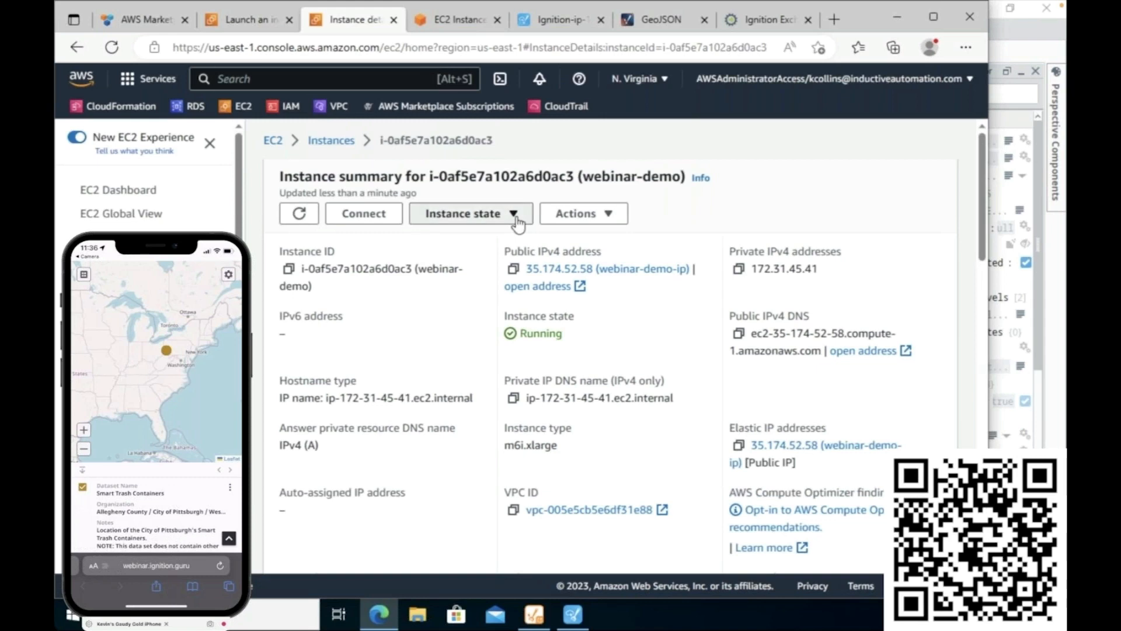
left_click(610, 214)
mouse_move(620, 290)
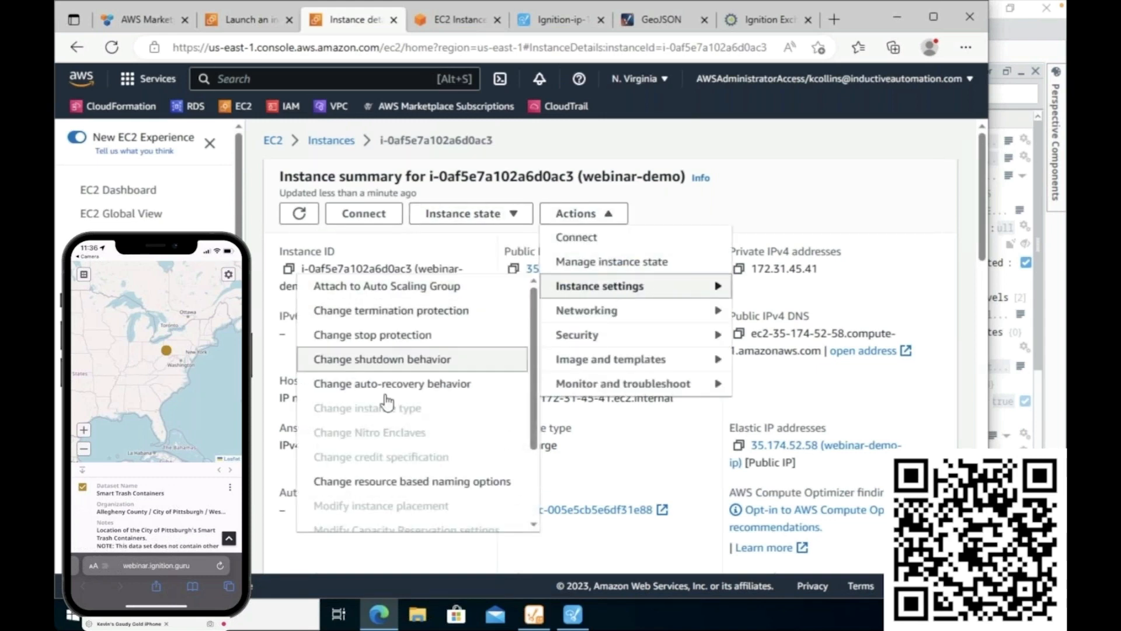